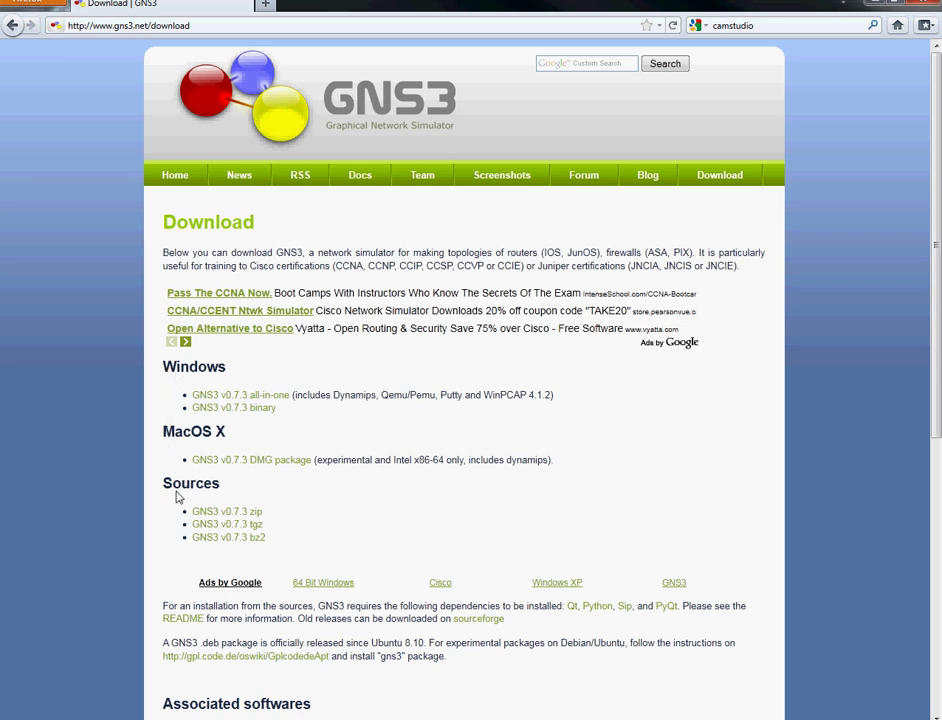
Download GNS3-0.7.3-win32-all-in-one.exe (14.1 MB) from SourceForge and launch the installer
scroll(176, 497, "down", 5)
scroll(172, 493, "up", 2)
scroll(168, 492, "up", 4)
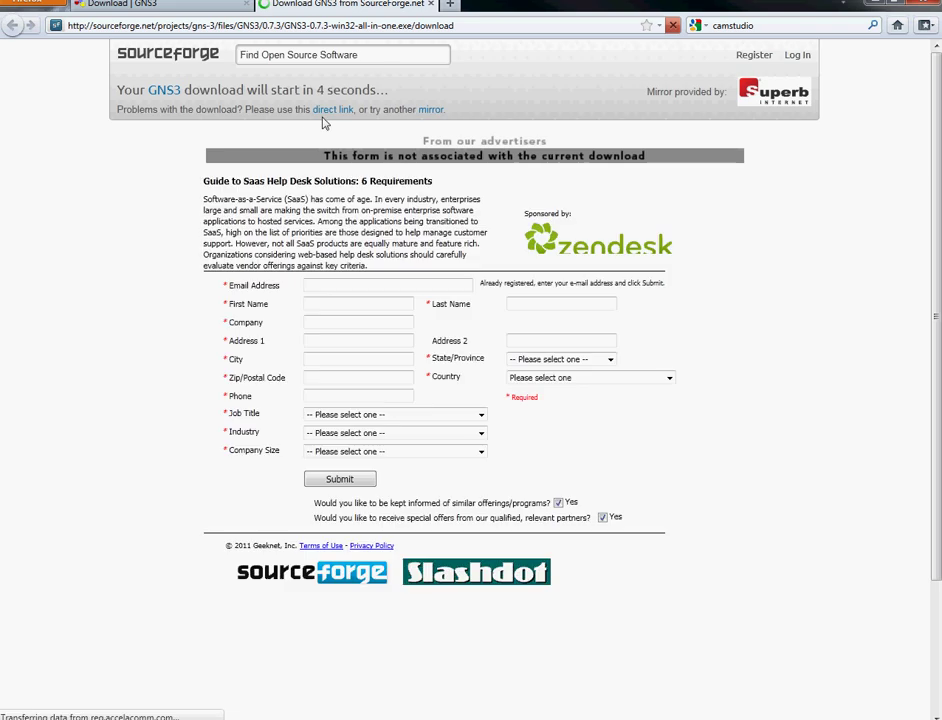
left_click(327, 112)
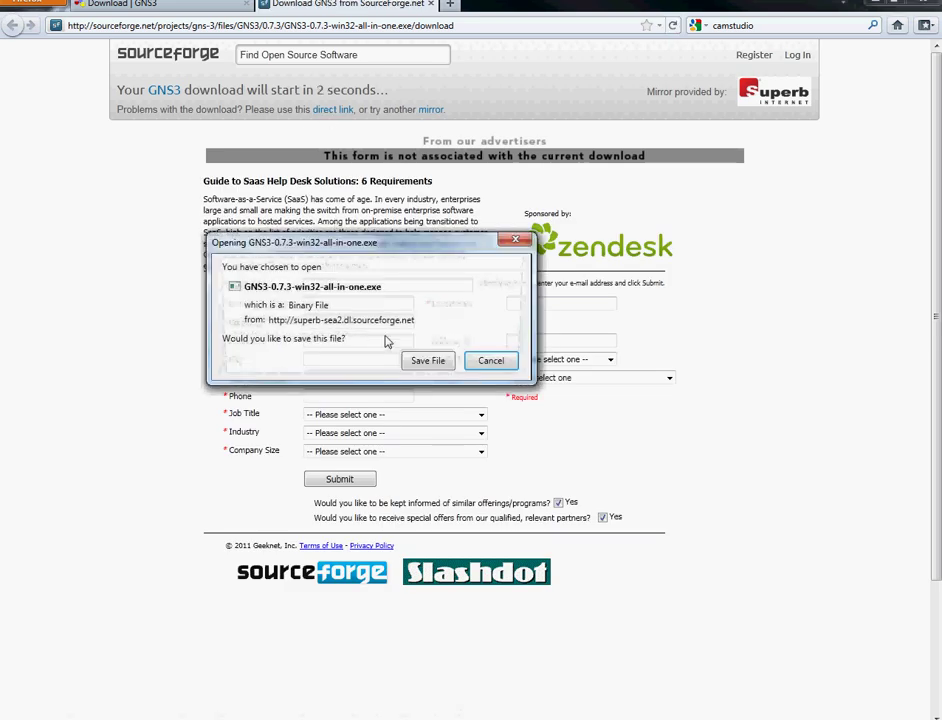
left_click(427, 362)
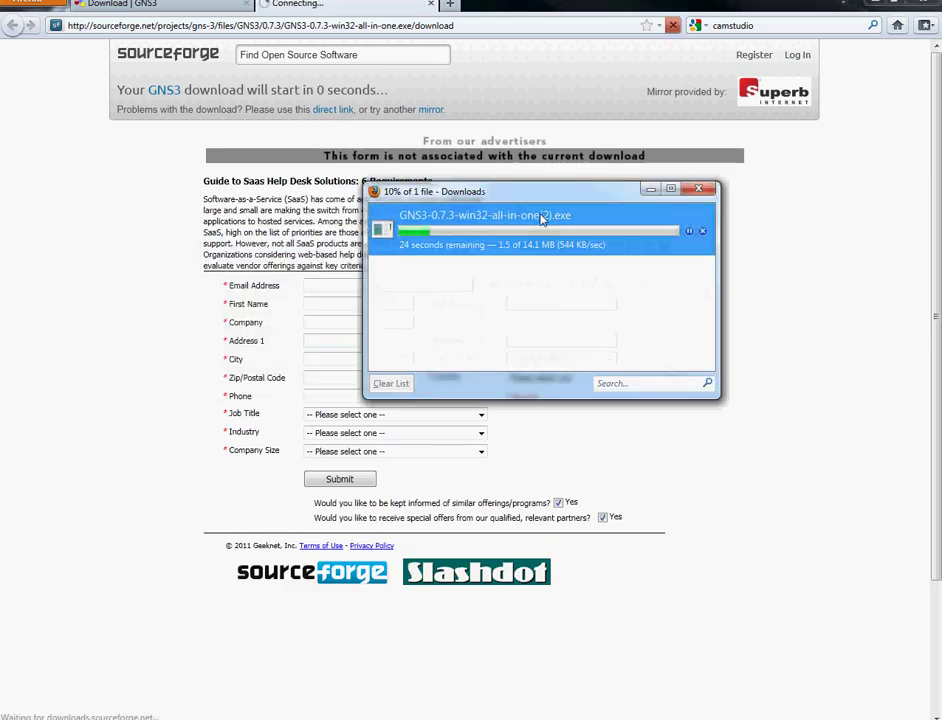
key("Escape")
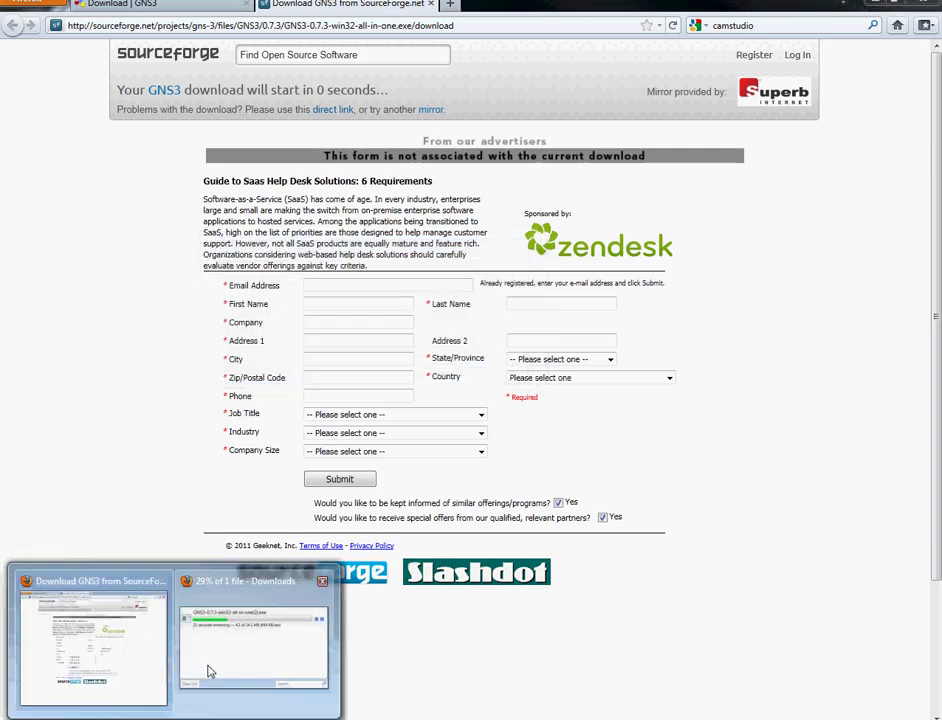
left_click(210, 669)
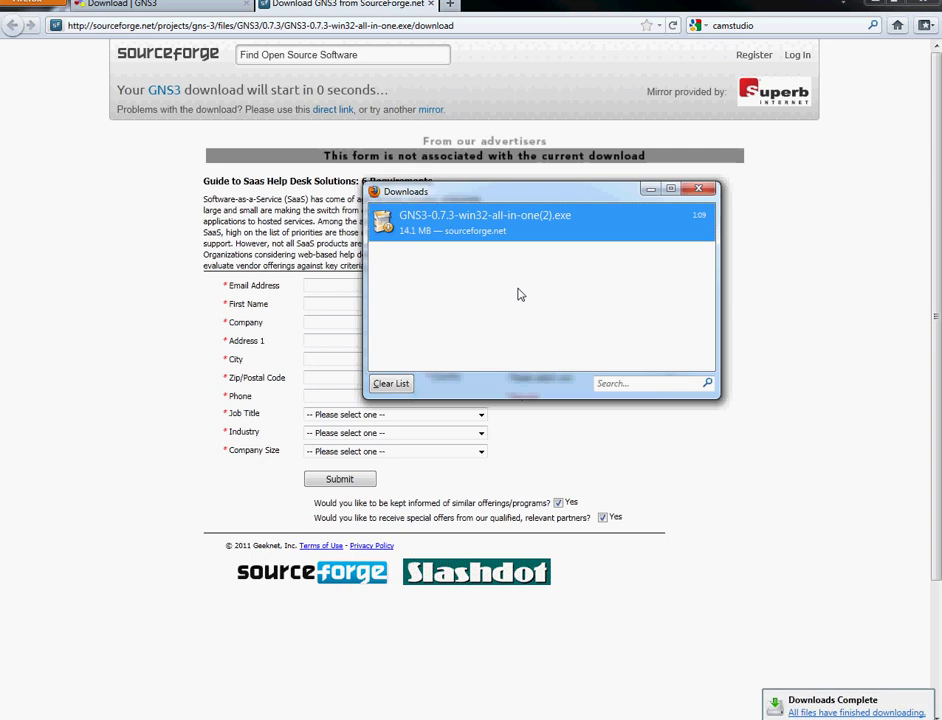
double_click(537, 237)
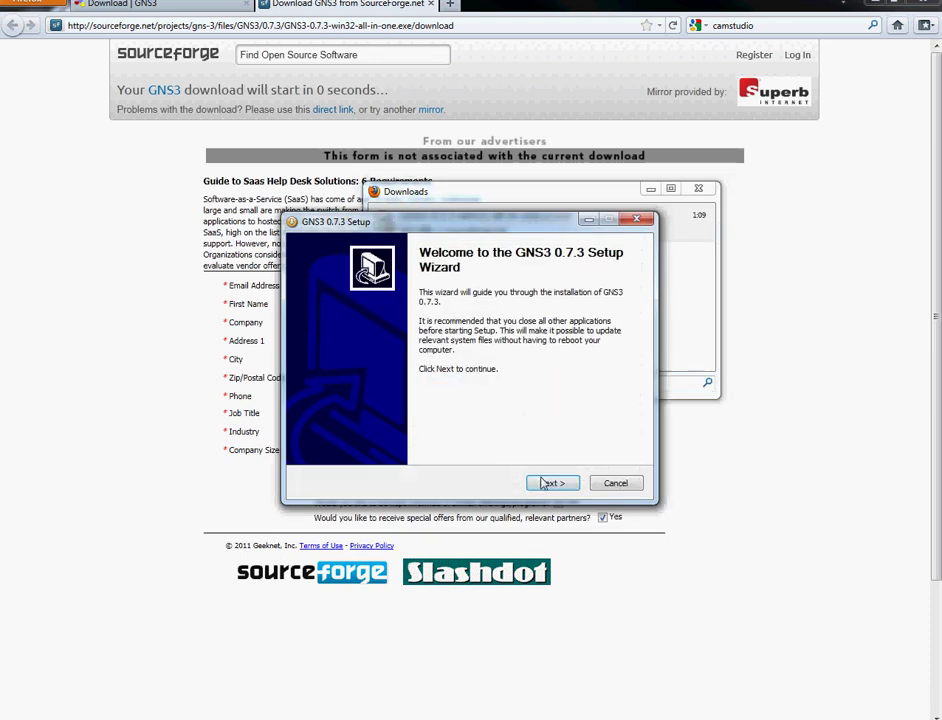
Install GNS3 0.7.3 with the default licence, Start Menu folder, components and location
left_click(548, 486)
left_click(546, 486)
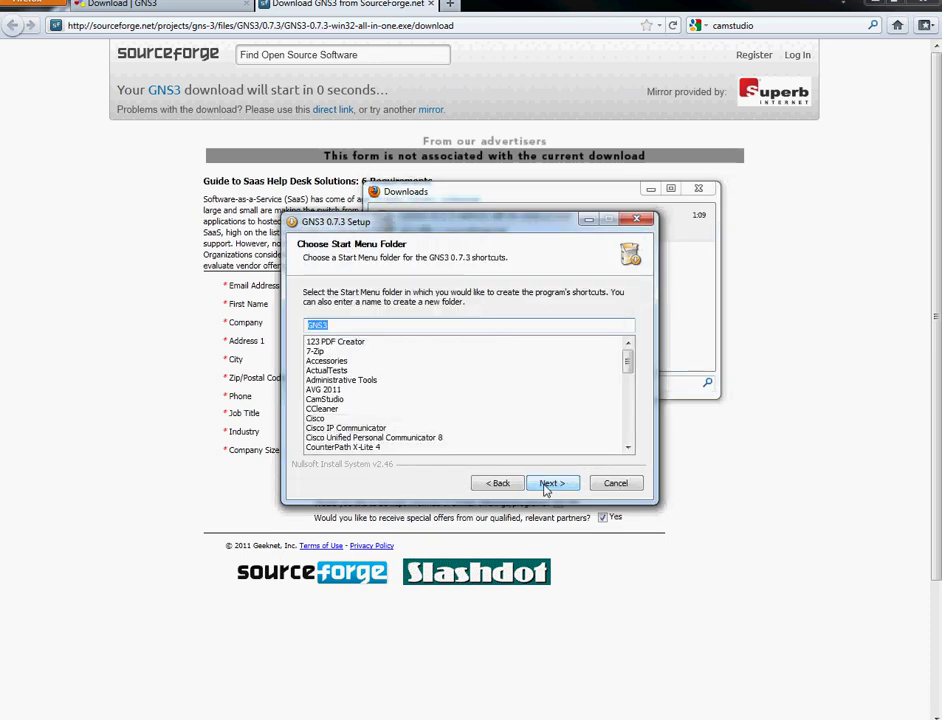
left_click(546, 486)
left_click(546, 486)
left_click(546, 486)
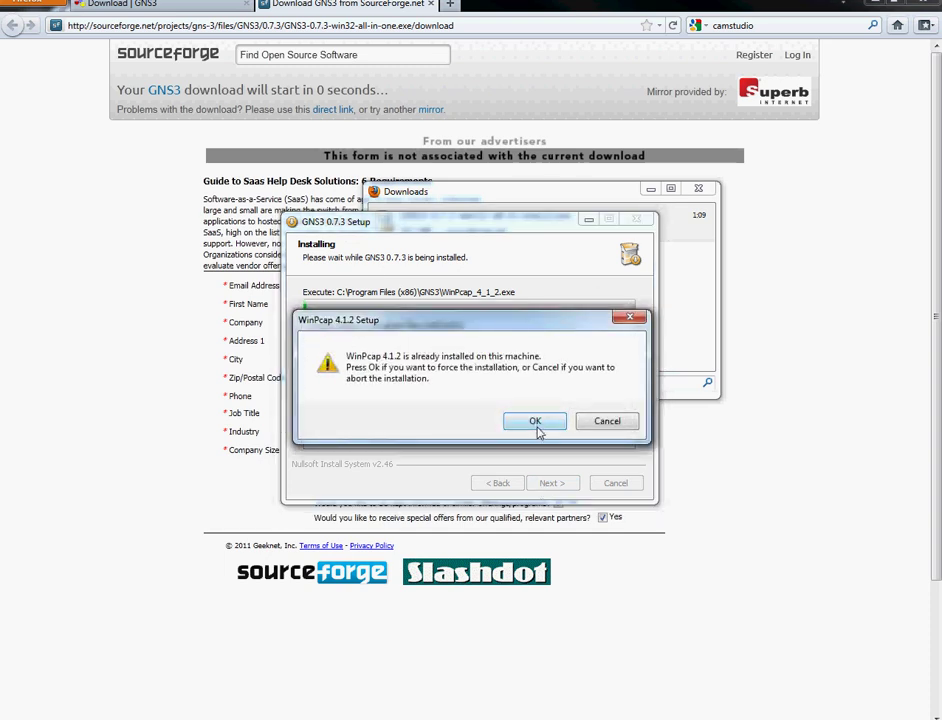
Reinstall WinPcap 4.1.2 with its default options and close its wizard
left_click(537, 425)
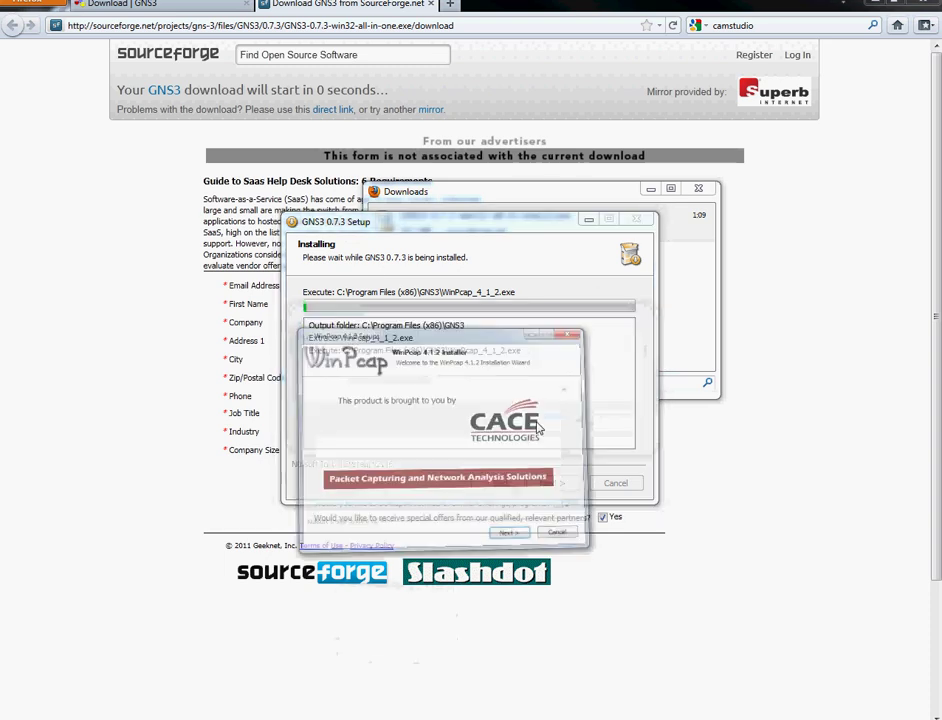
left_click(550, 541)
left_click(550, 484)
left_click(550, 484)
left_click(550, 484)
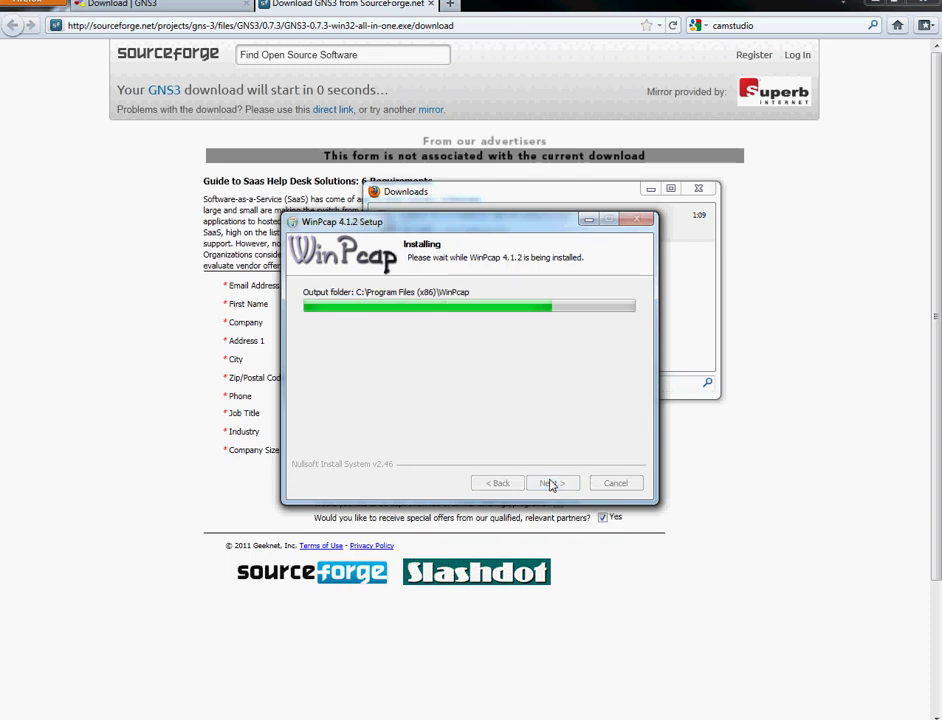
left_click(551, 484)
left_click(551, 484)
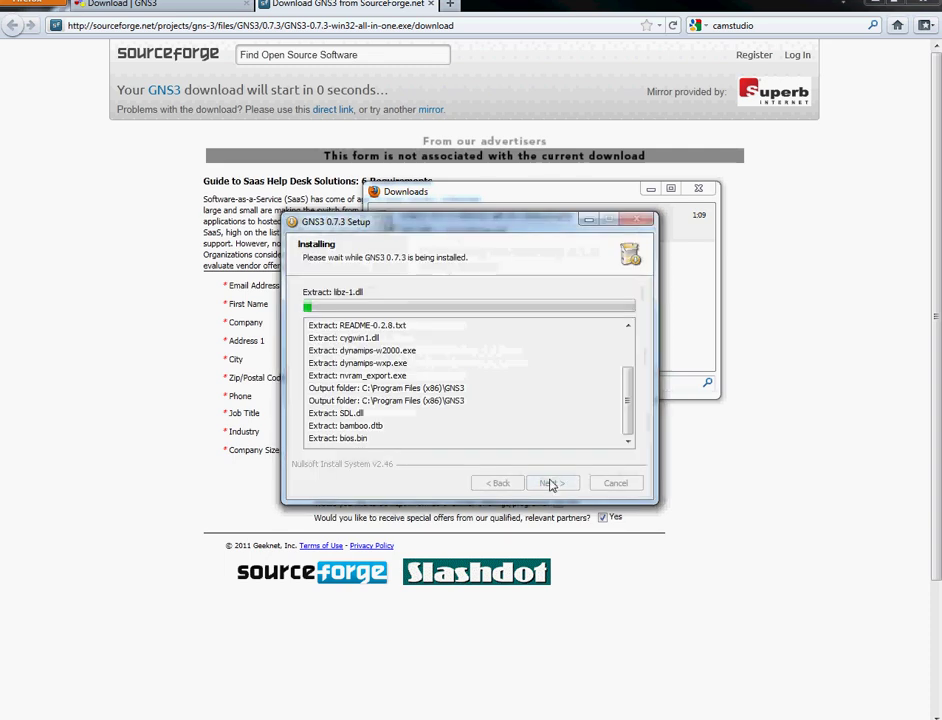
Close the finished GNS3 setup wizard and minimize the browser
left_click(673, 315)
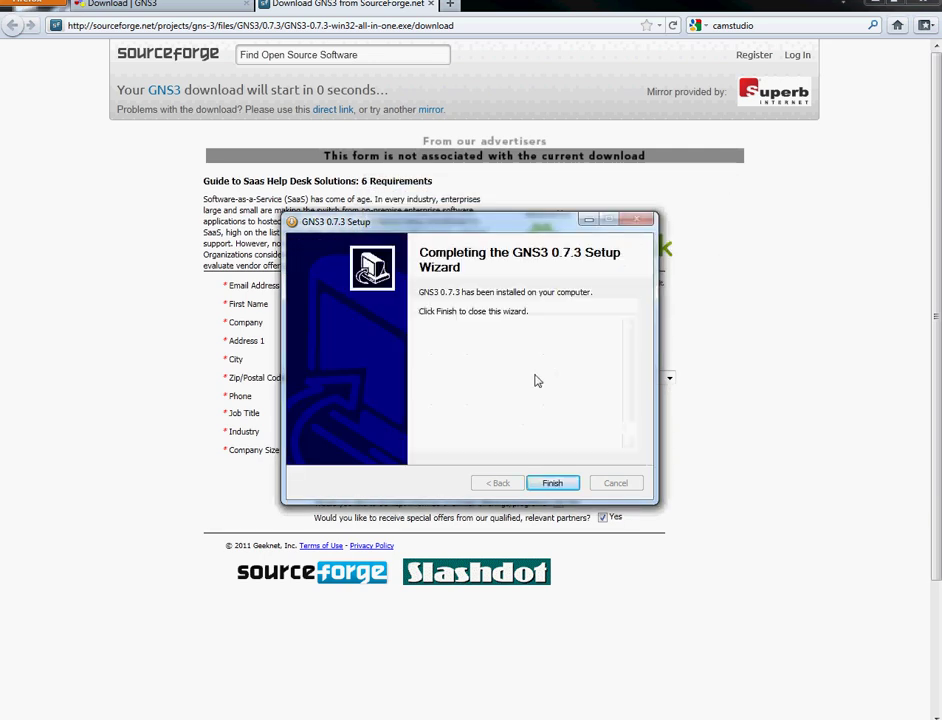
left_click(542, 481)
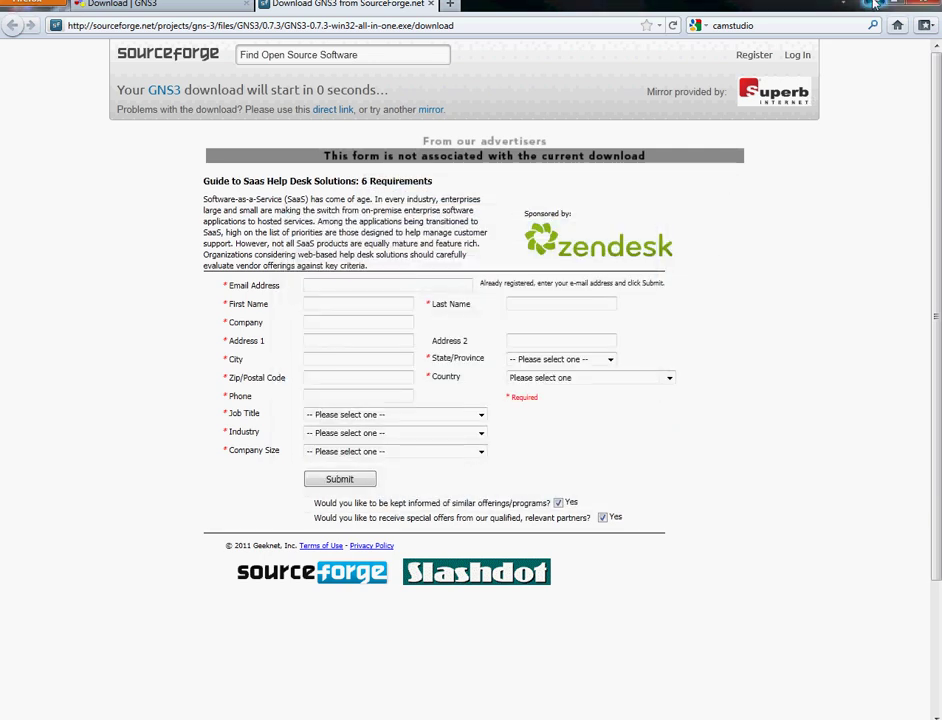
left_click(876, 3)
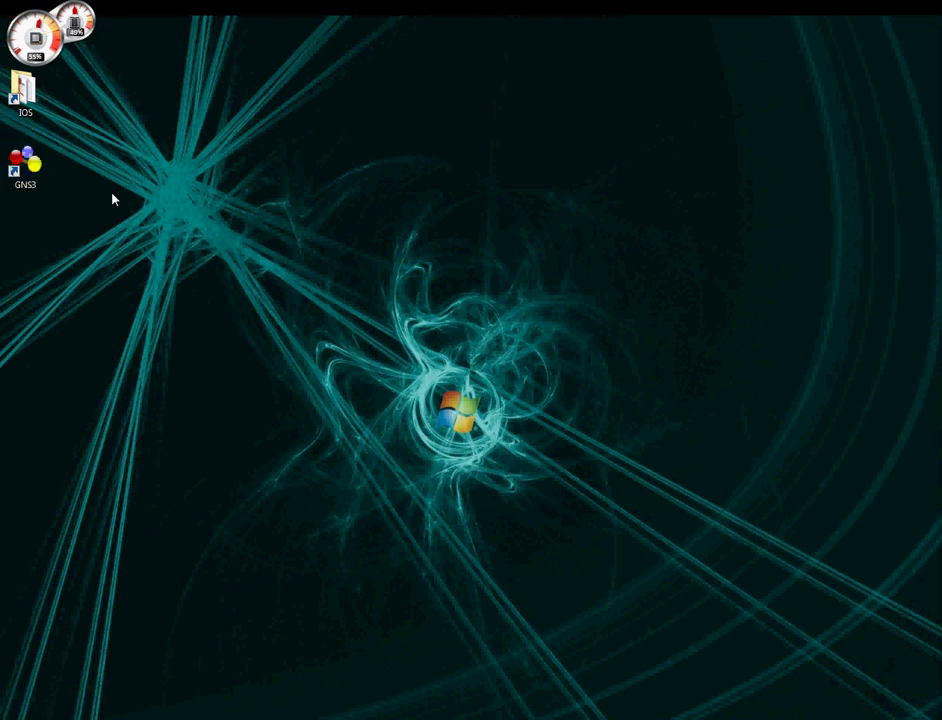
Launch GNS3 from its desktop shortcut to bring up the first-launch Setup Wizard
double_click(40, 170)
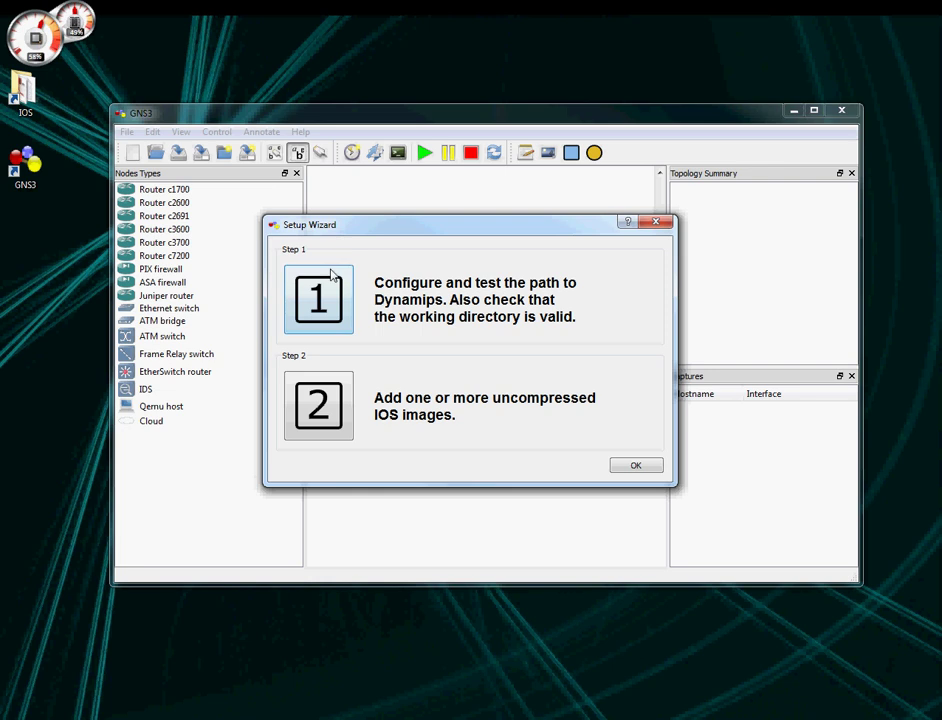
Apply the 'Putty (Windows, included with GNS3)' terminal command preset in Preferences
left_click(333, 281)
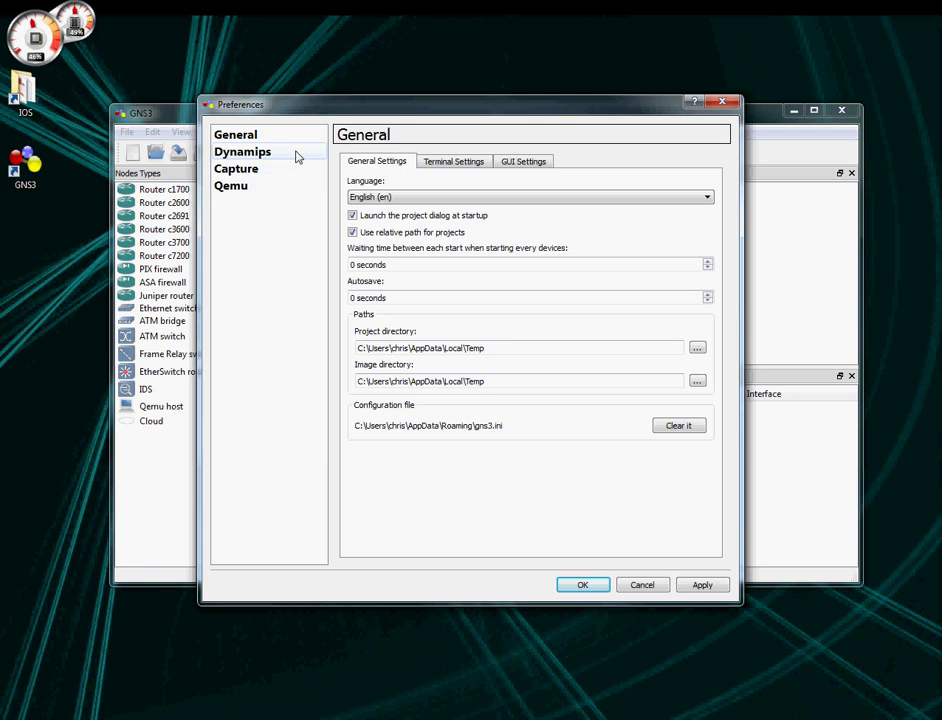
left_click(449, 163)
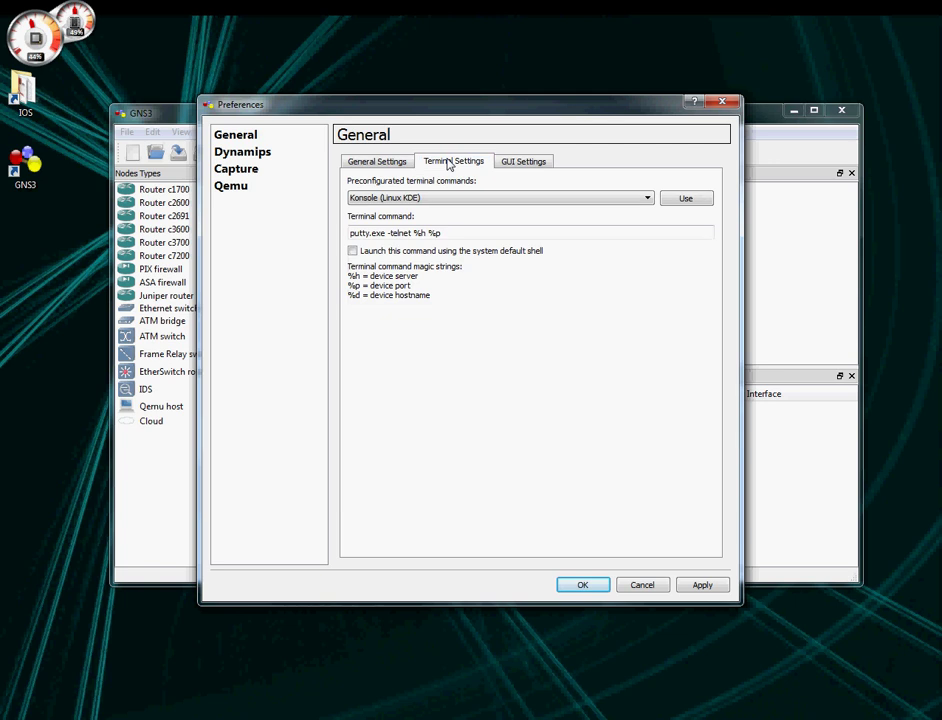
left_click(441, 200)
left_click(460, 225)
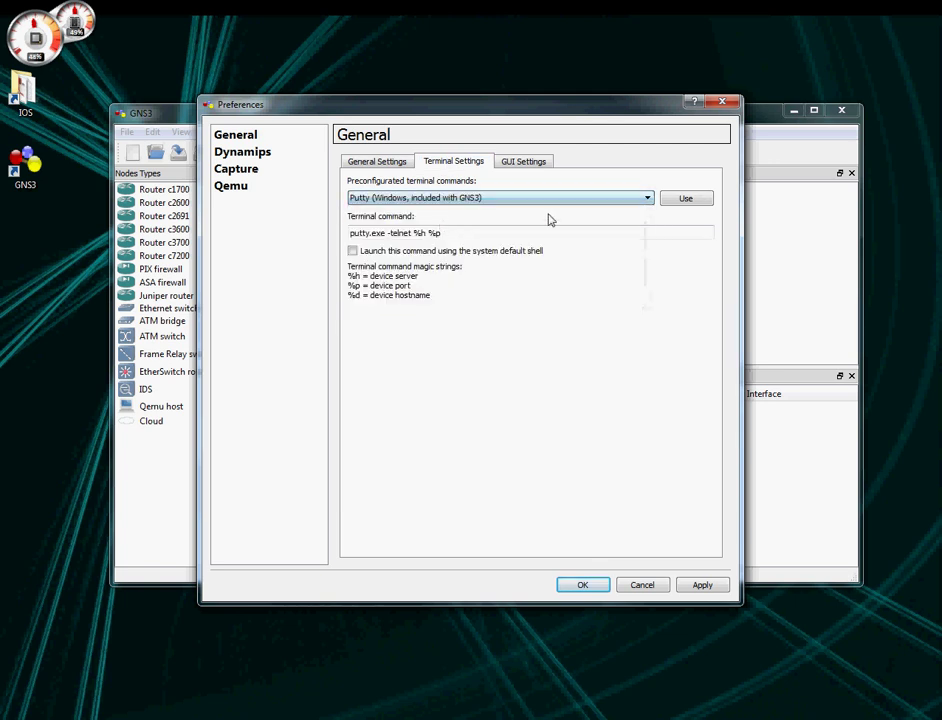
left_click(688, 201)
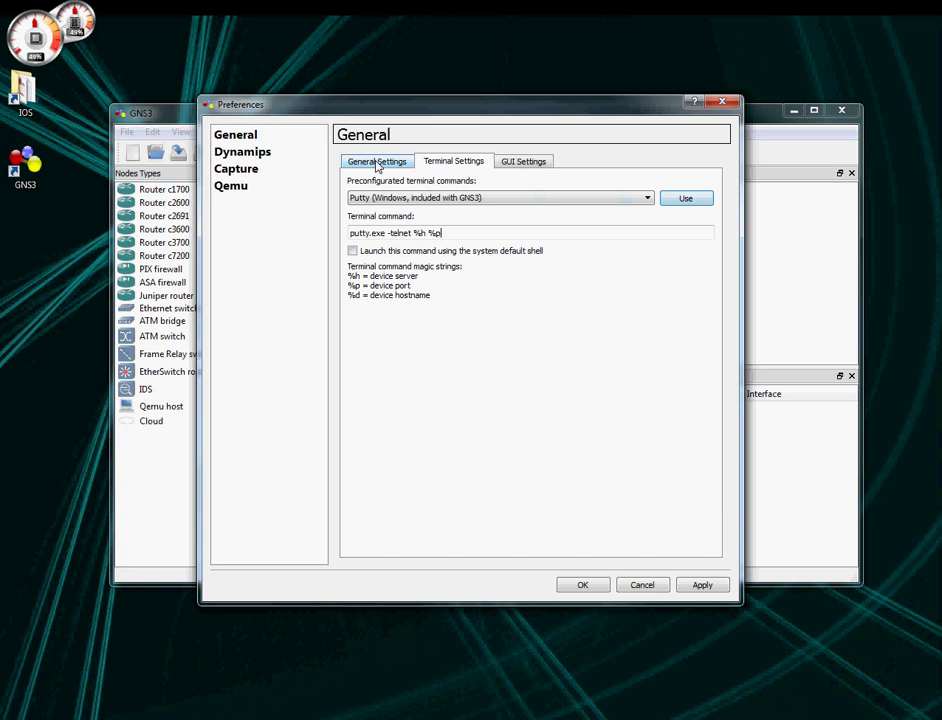
left_click(701, 585)
Inspect the current Dynamips executable path on the Dynamips settings page
left_click(262, 155)
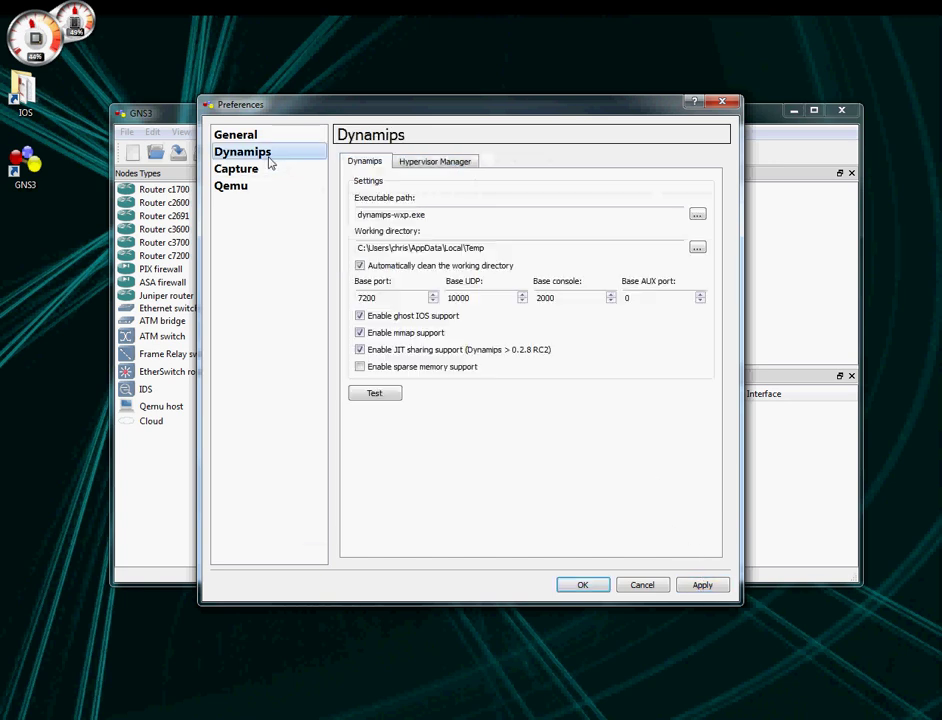
left_click_drag(428, 214, 362, 219)
left_click(486, 214)
left_click_drag(446, 214, 352, 217)
left_click_drag(453, 214, 348, 213)
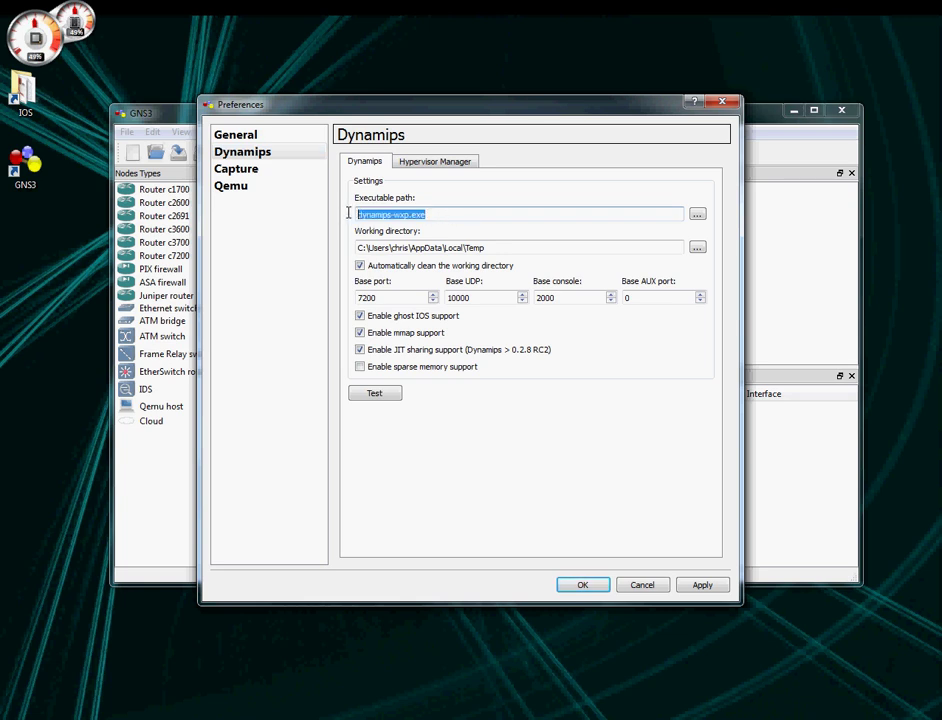
left_click_drag(446, 213, 354, 214)
left_click(437, 213)
left_click_drag(437, 213, 354, 214)
left_click(437, 215)
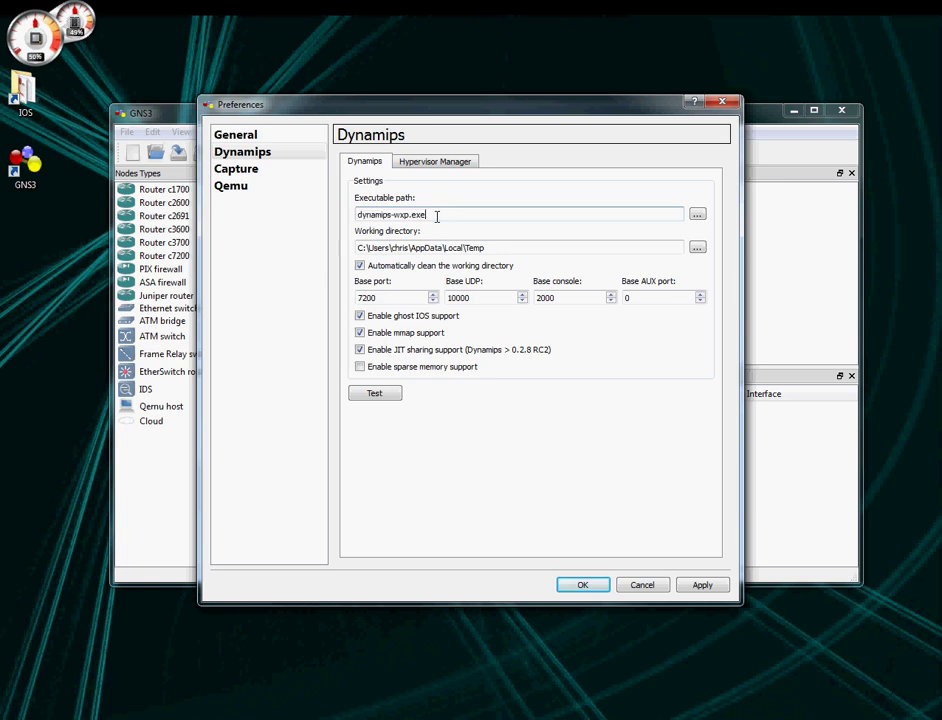
Set the executable to C:\Program Files (x86)\GNS3\dynamips-wxp.exe, apply, and test Dynamips
left_click(697, 215)
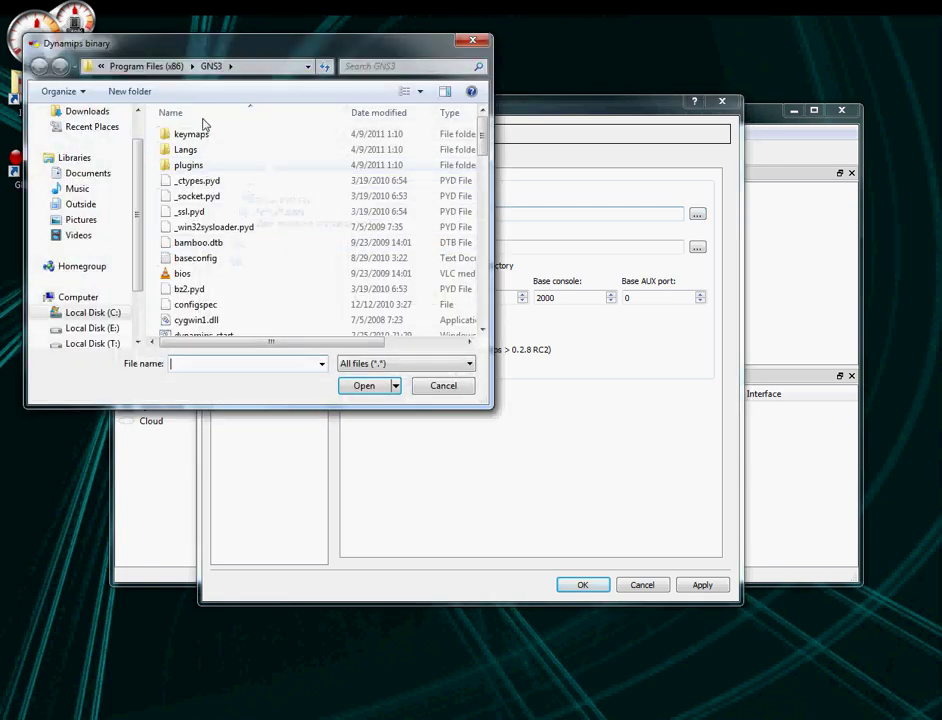
left_click(219, 305)
scroll(219, 305, "down", 3)
left_click(229, 234)
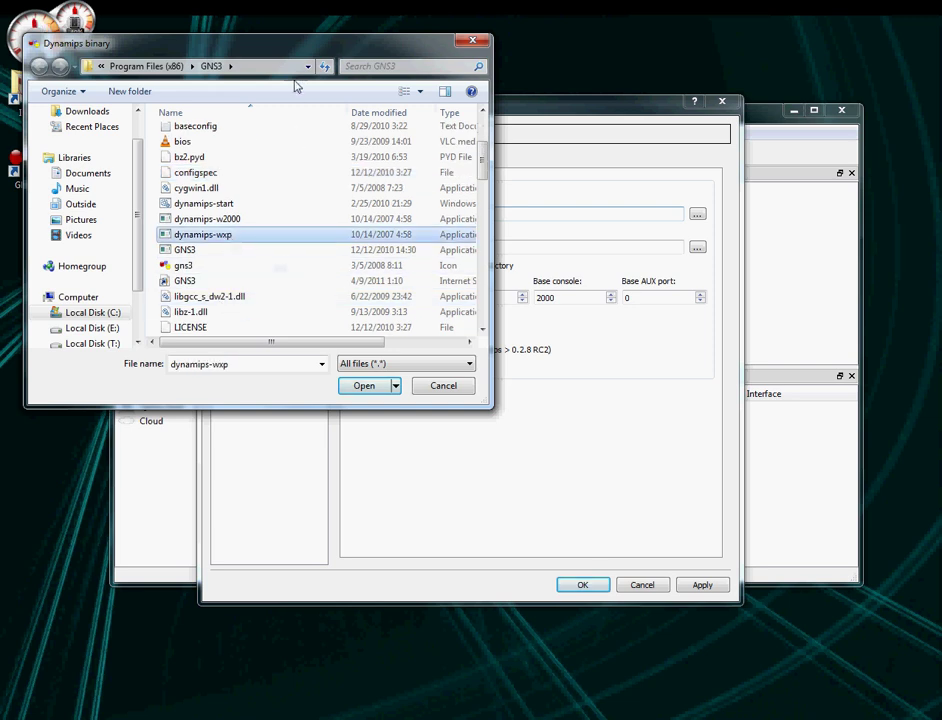
left_click_drag(300, 43, 457, 240)
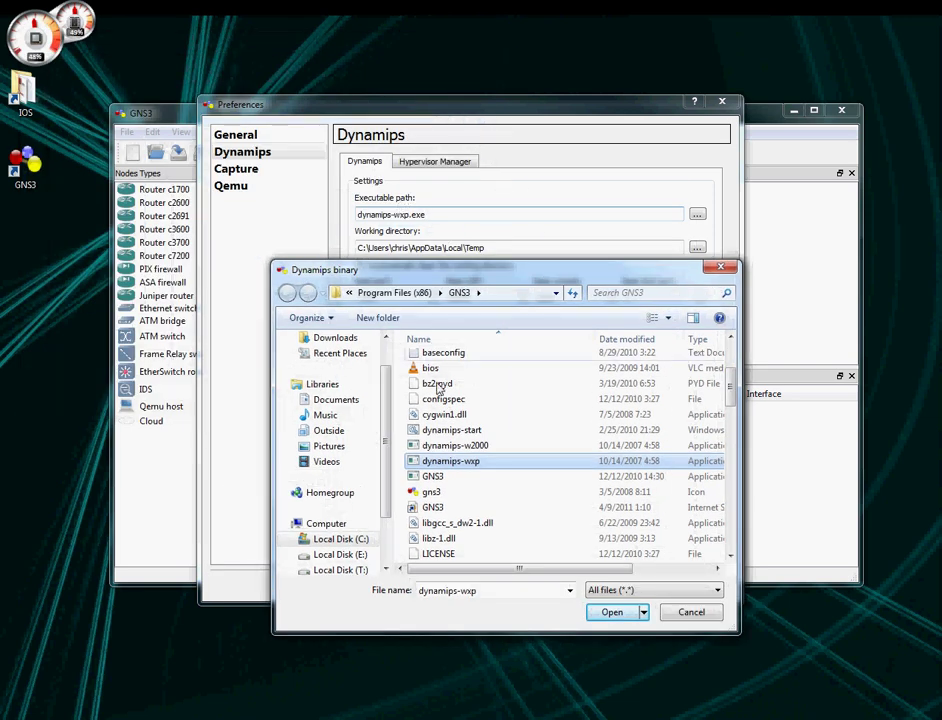
left_click(612, 612)
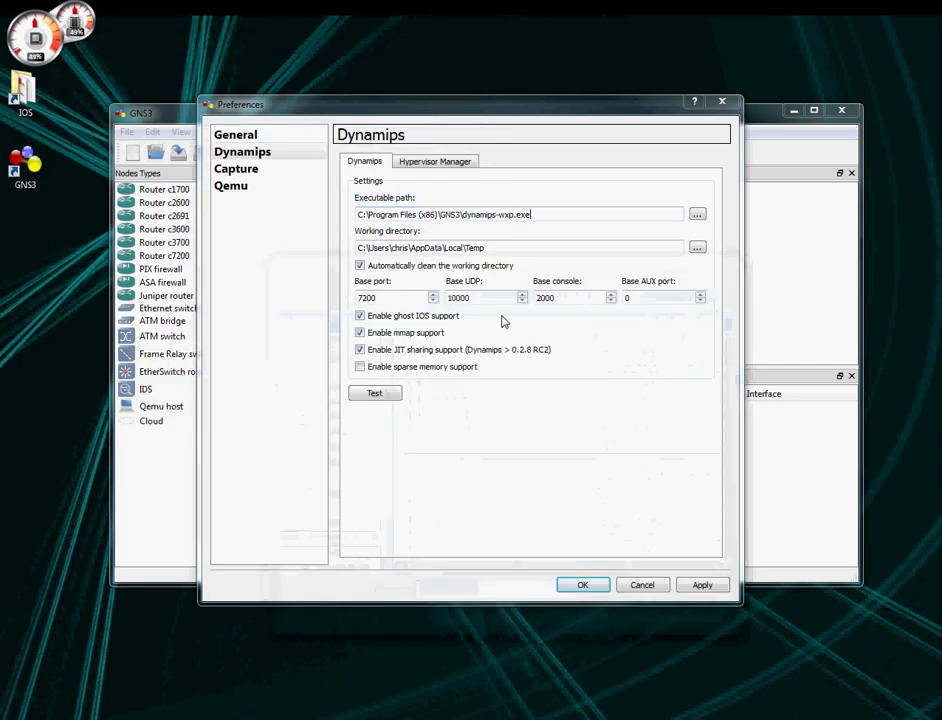
left_click_drag(419, 214, 437, 212)
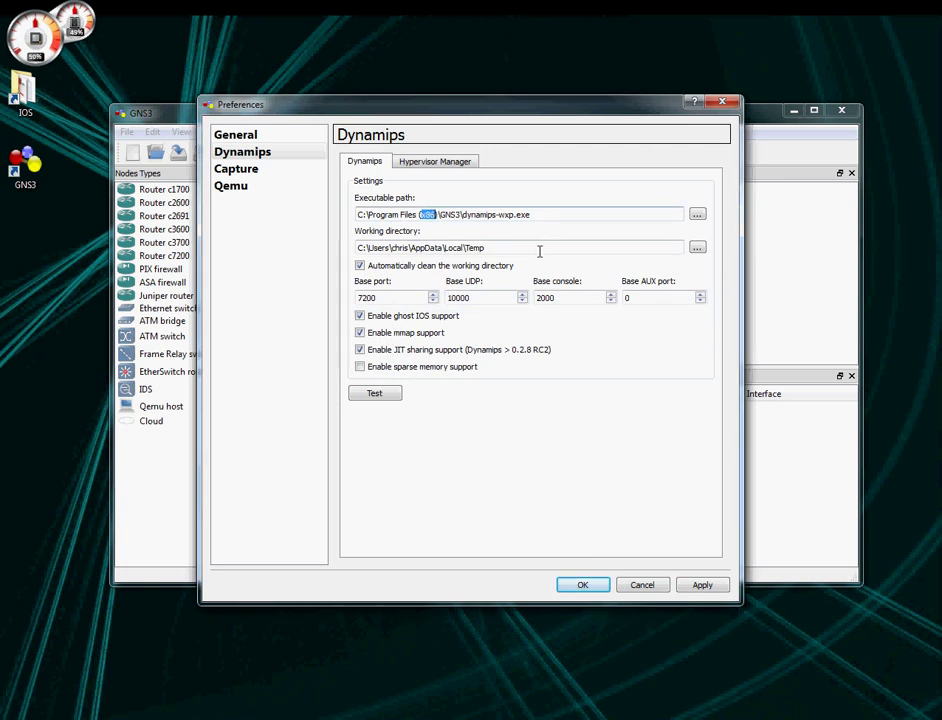
left_click(704, 585)
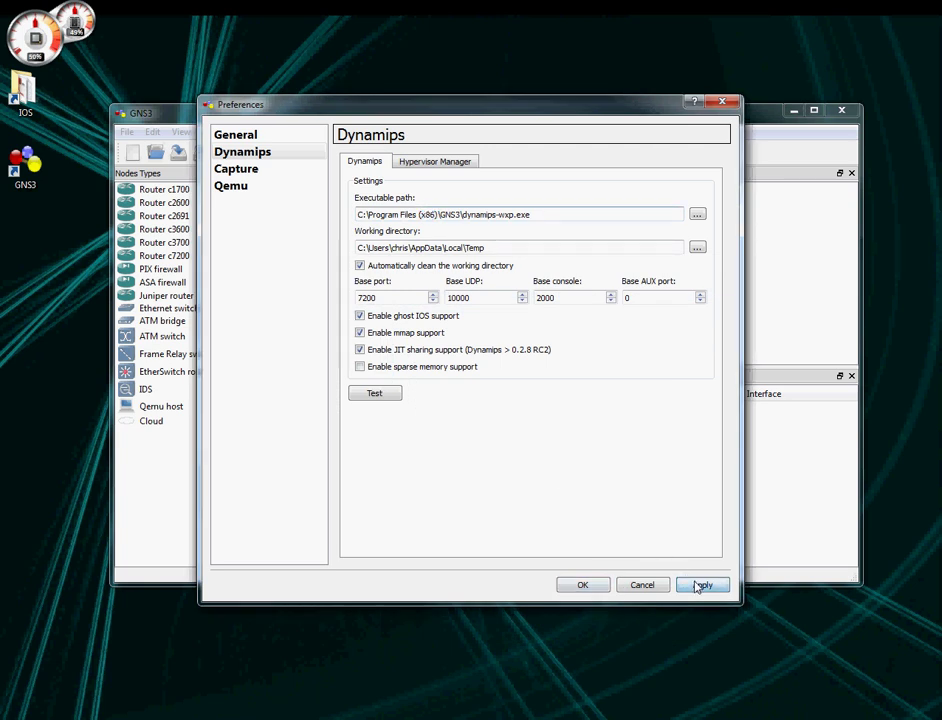
left_click(398, 396)
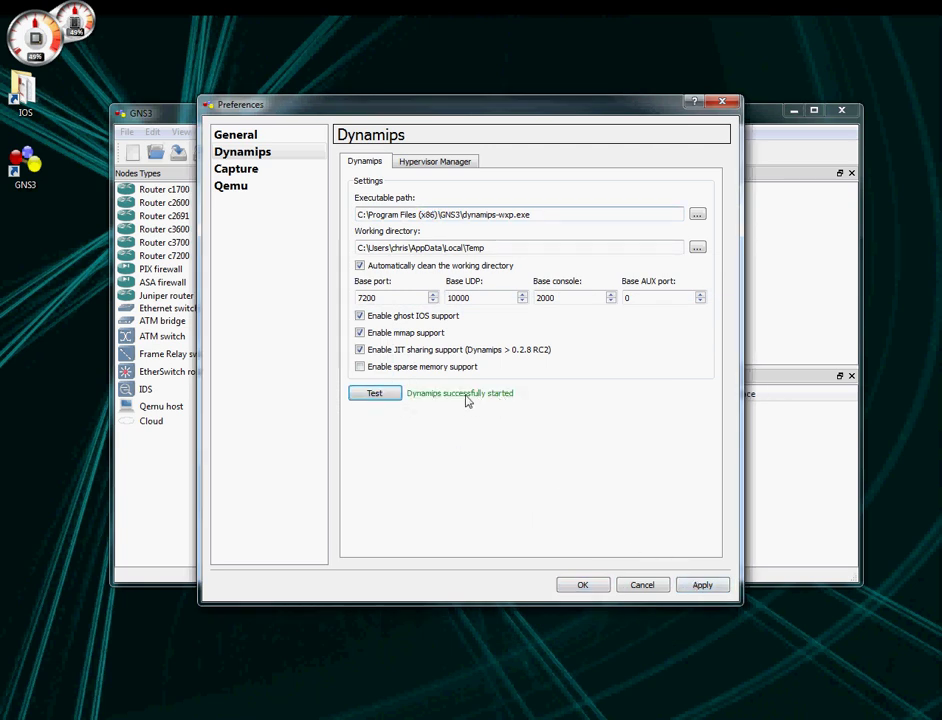
Look through the Capture, Qemu and Dynamips pages, ending on General Settings
left_click(276, 176)
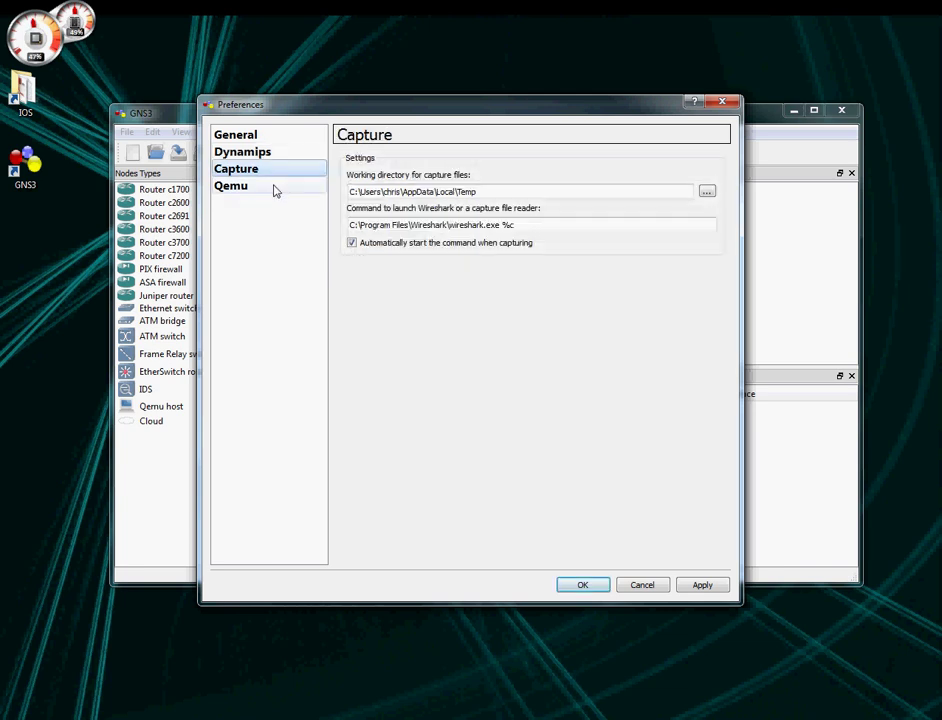
left_click(276, 189)
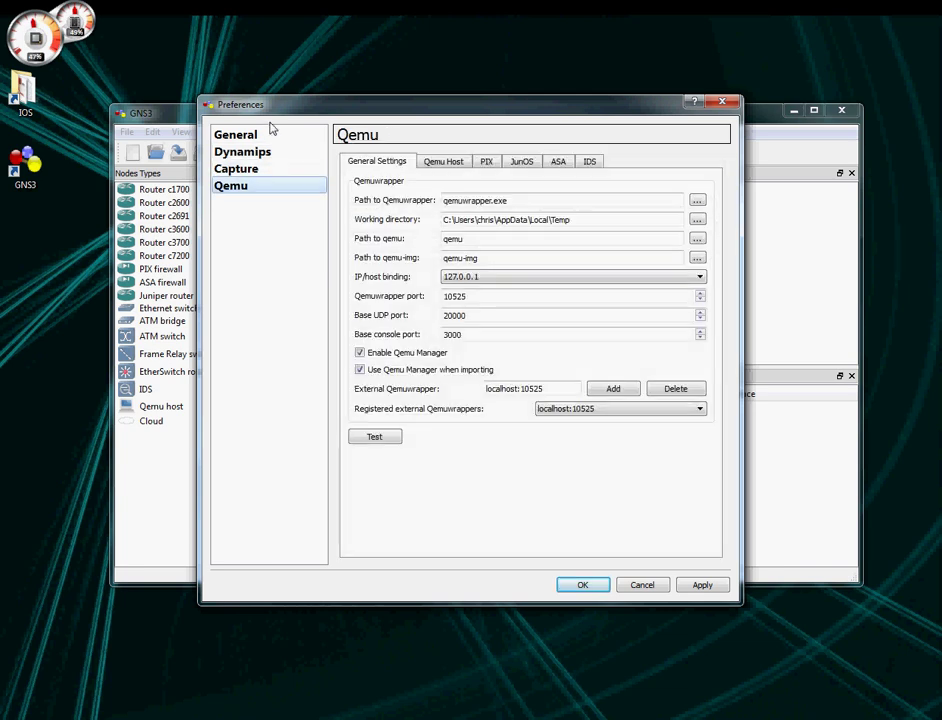
left_click(268, 136)
left_click(261, 153)
left_click(280, 139)
left_click(372, 165)
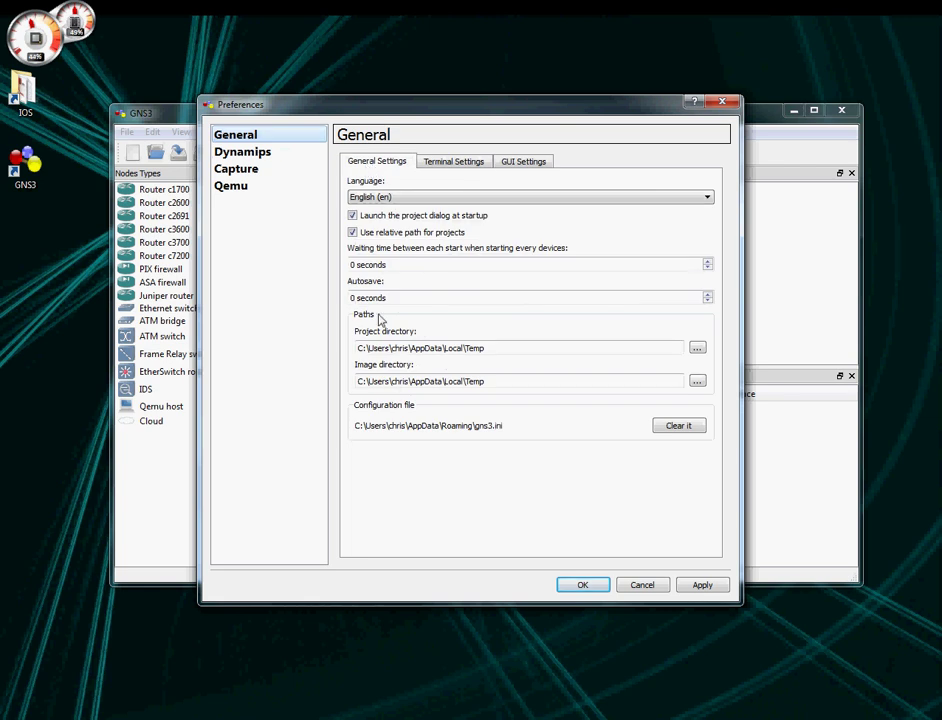
Confirm the Project and Image directories point to Temp and accept Preferences
triple_click(368, 348)
left_click(500, 378)
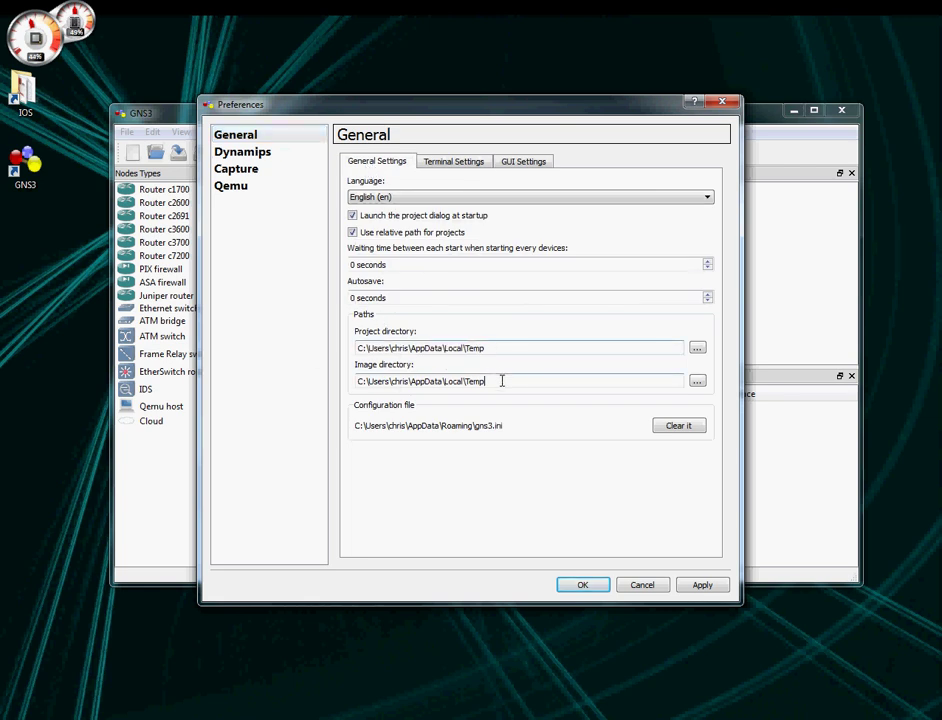
left_click_drag(505, 379, 335, 383)
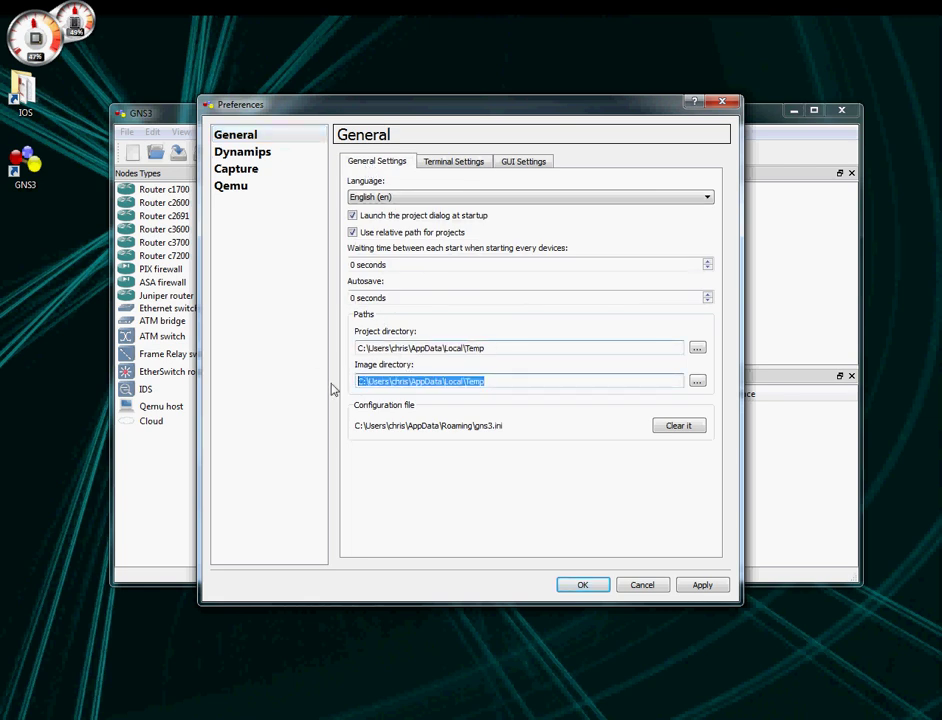
left_click_drag(488, 347, 337, 334)
left_click(497, 347)
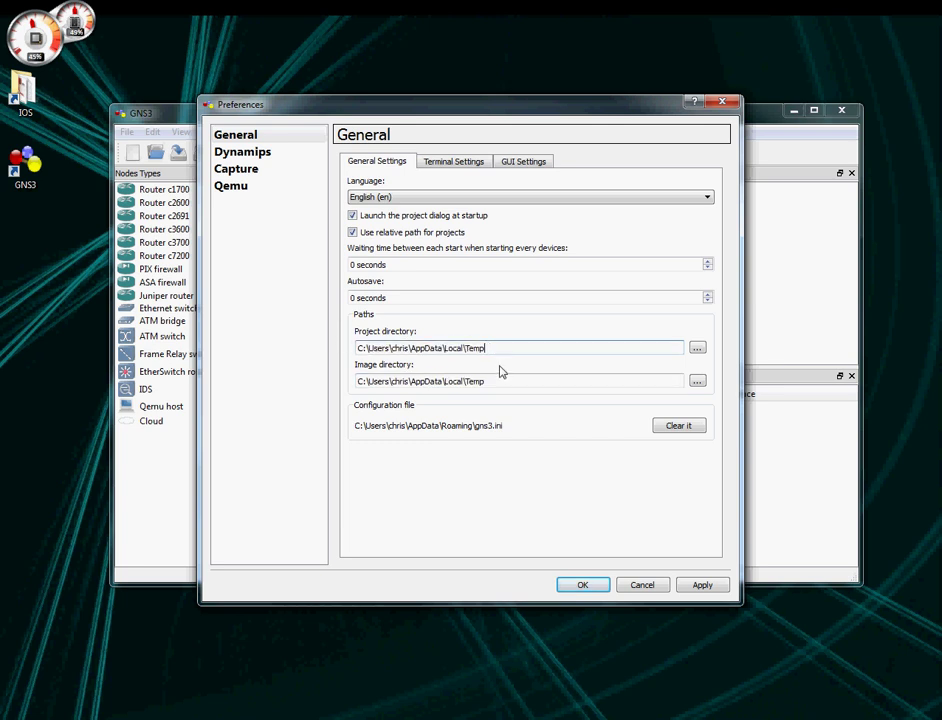
left_click_drag(483, 381, 347, 394)
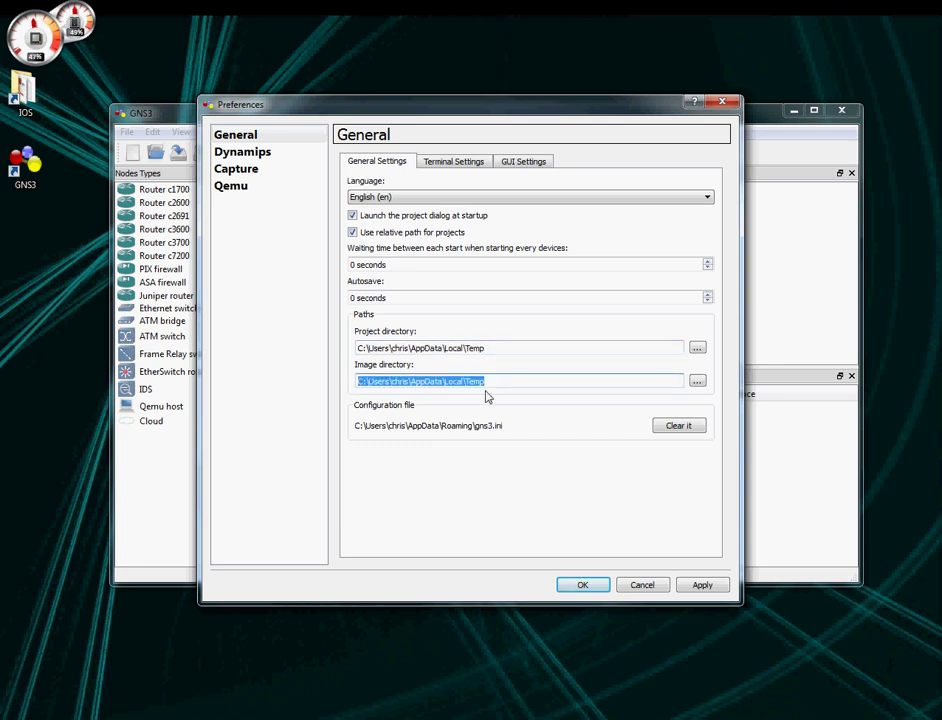
left_click(597, 588)
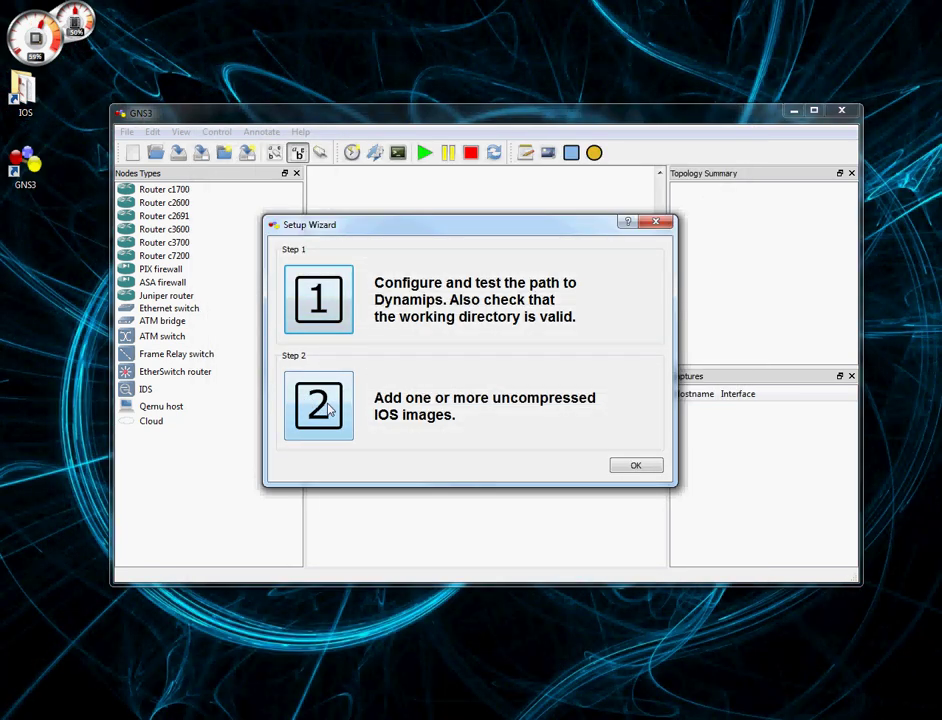
Load c2600-adventerprisek9-mz.124-9.t2.bin from the Desktop IOS c2600 folder as the image file
left_click(330, 410)
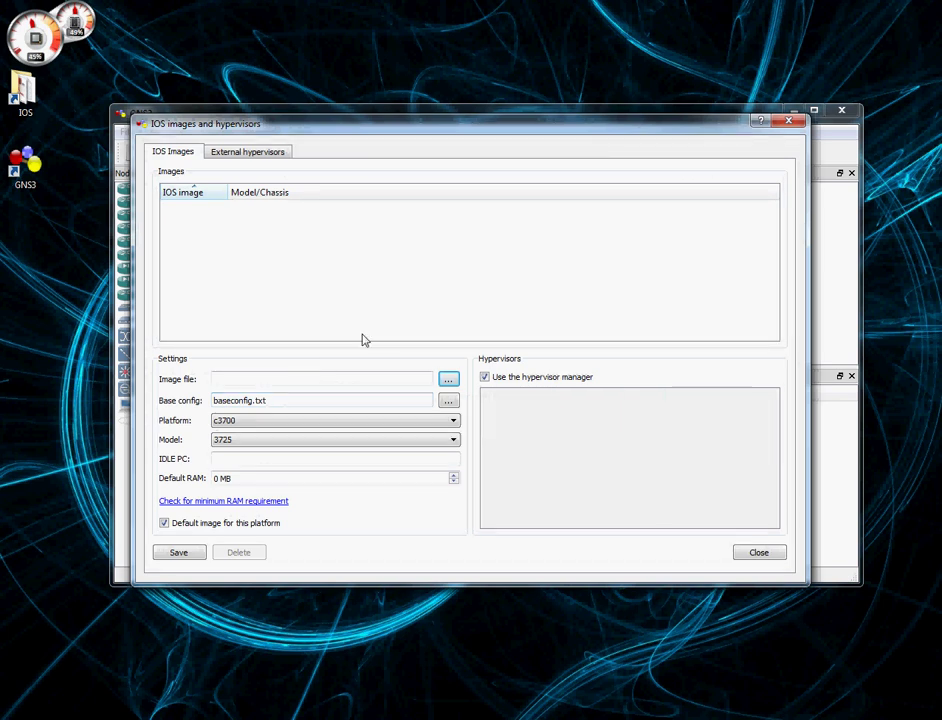
left_click(298, 379)
left_click(449, 382)
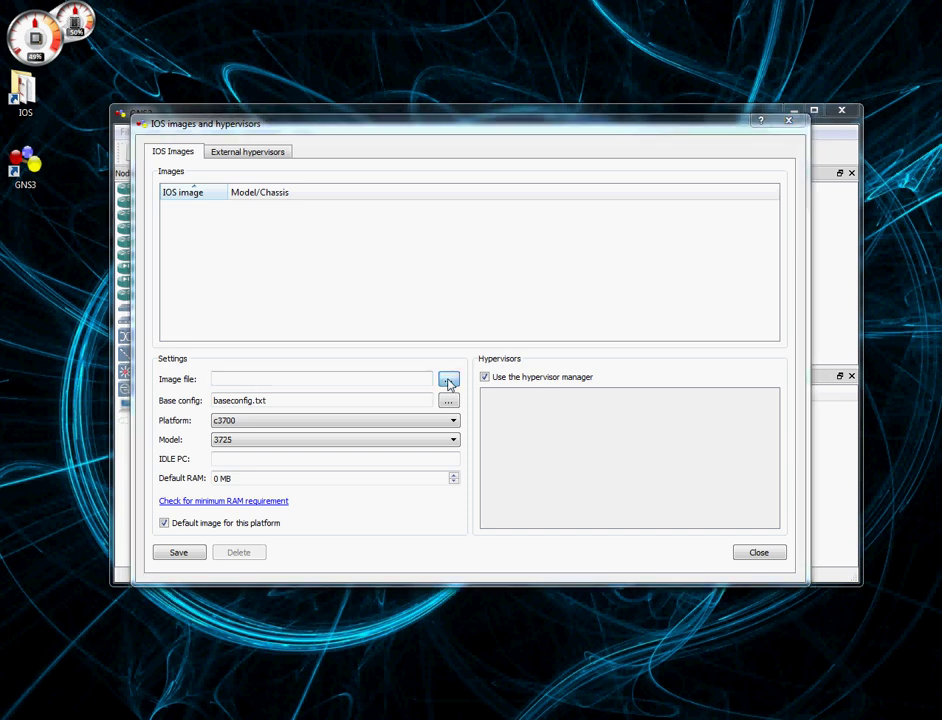
left_click(105, 152)
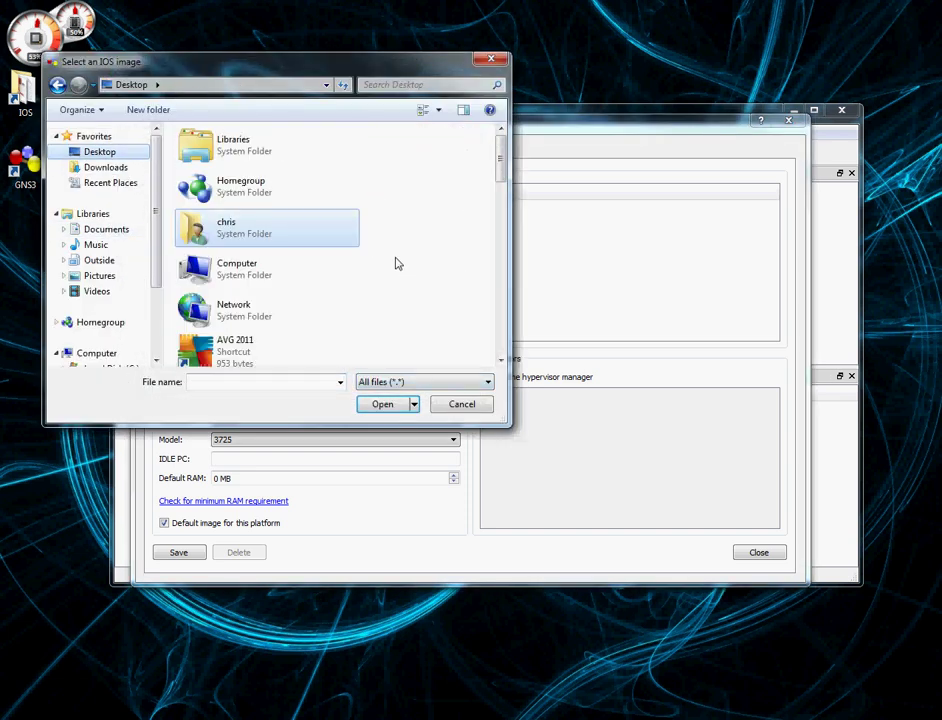
scroll(339, 268, "down", 10)
scroll(240, 272, "down", 1)
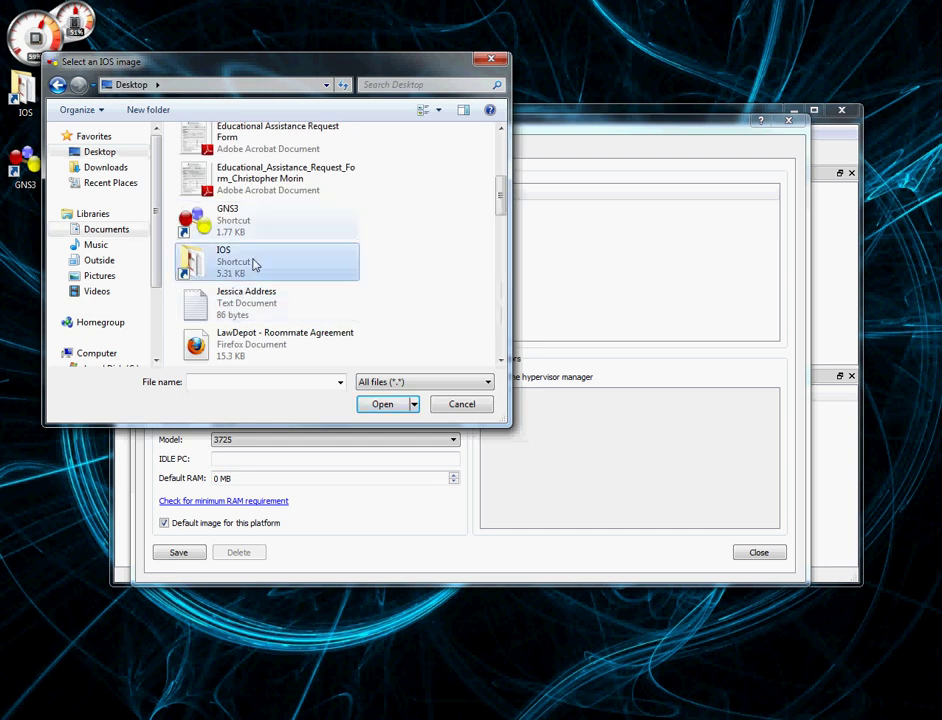
double_click(254, 263)
scroll(315, 262, "down", 5)
scroll(329, 272, "down", 1)
left_click(375, 220)
double_click(370, 205)
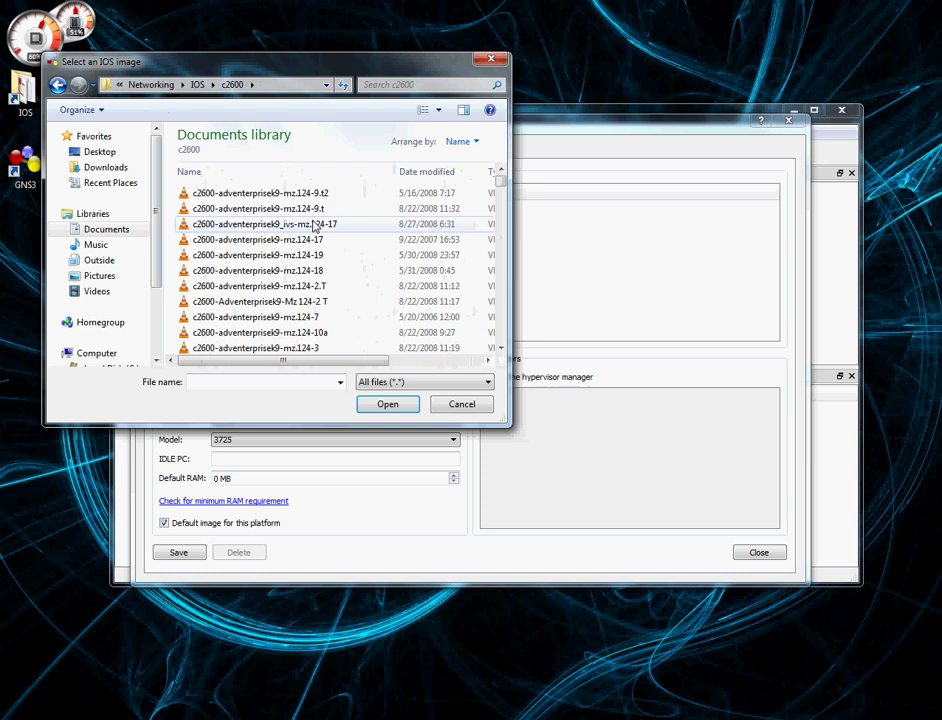
left_click_drag(373, 362, 326, 366)
left_click(320, 193)
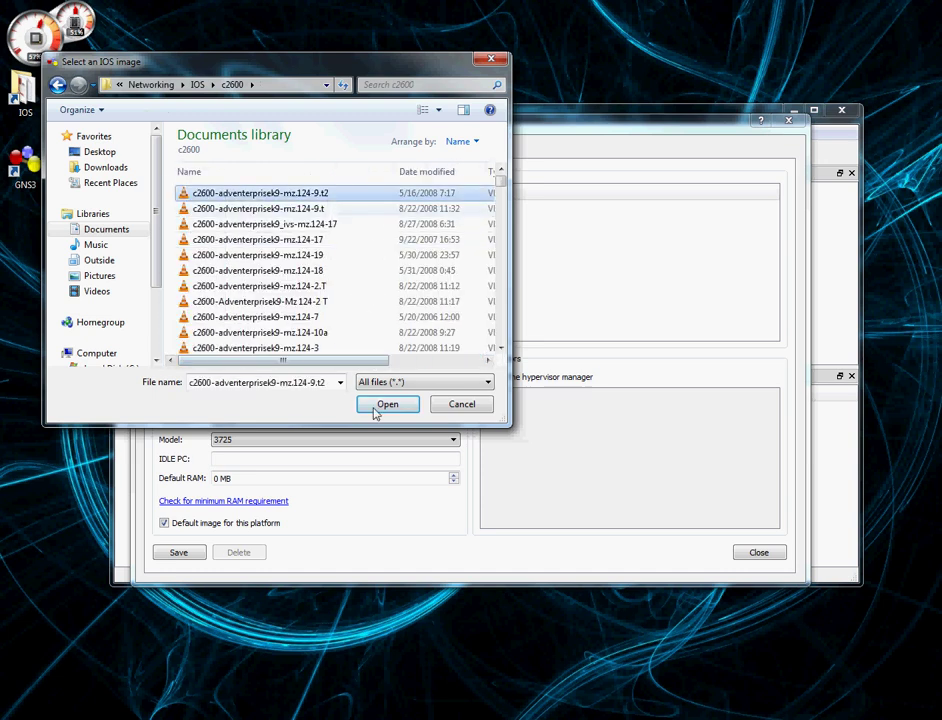
left_click(381, 408)
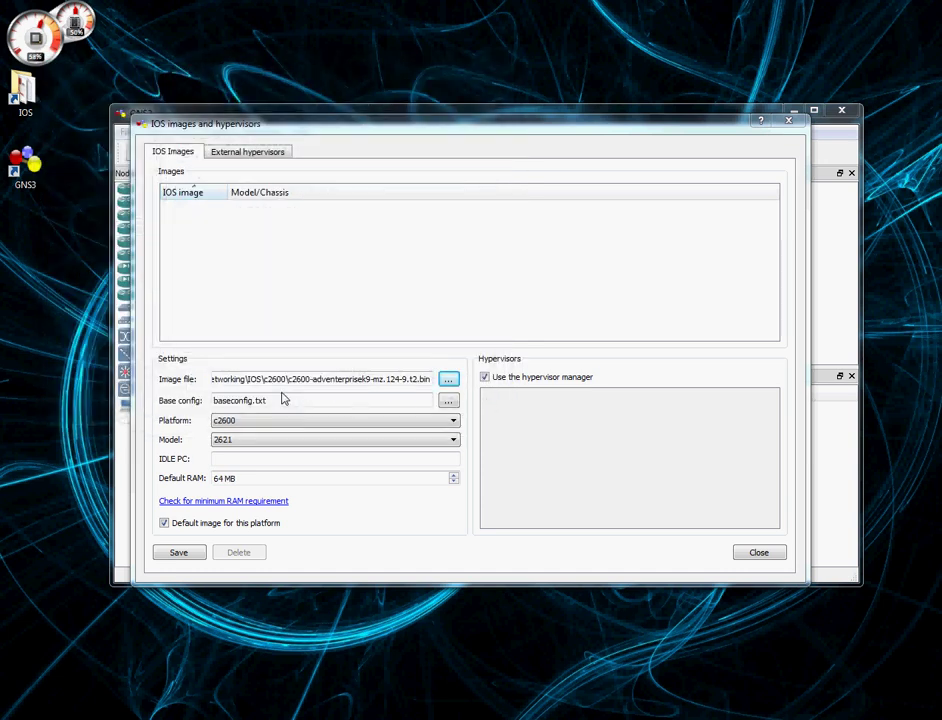
Keep platform c2600 and model 2621, set default RAM to 128 MB, and save the image
double_click(218, 478)
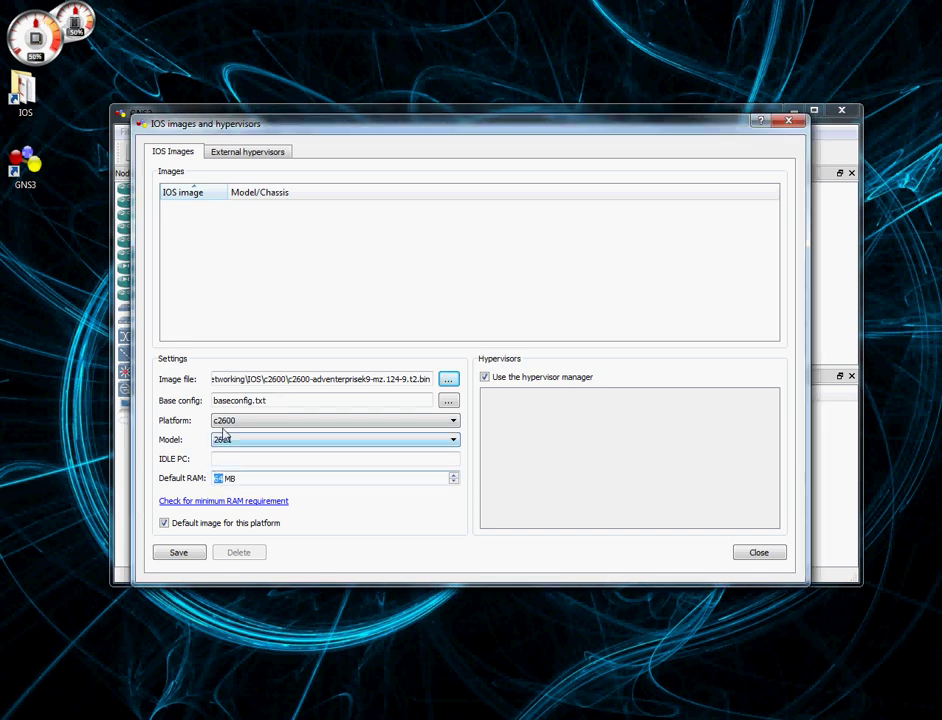
left_click(236, 422)
left_click(238, 426)
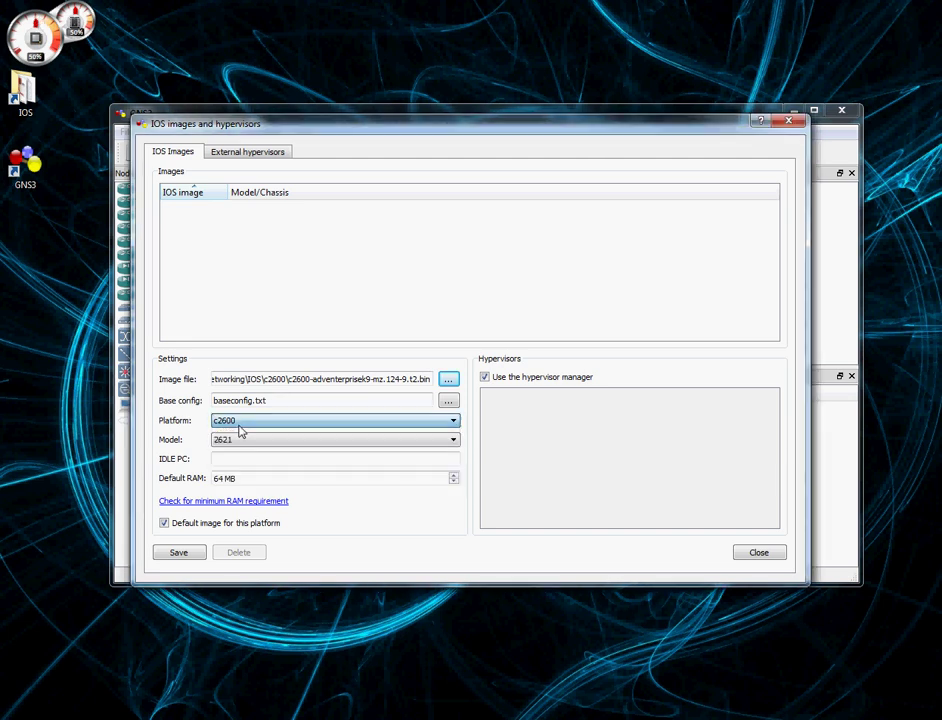
left_click(234, 446)
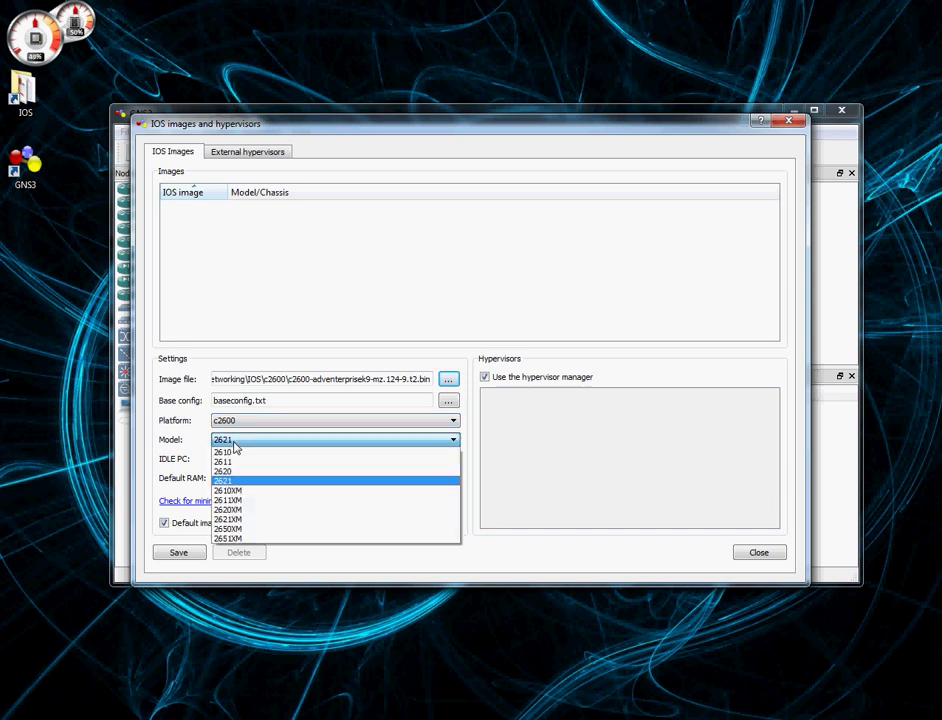
left_click(234, 444)
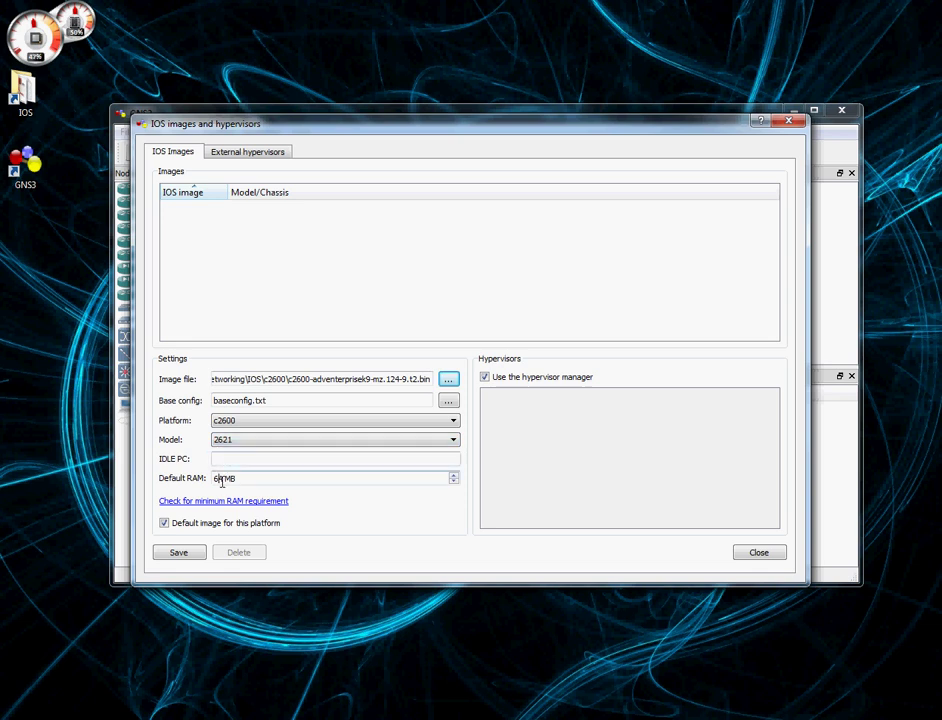
type("128")
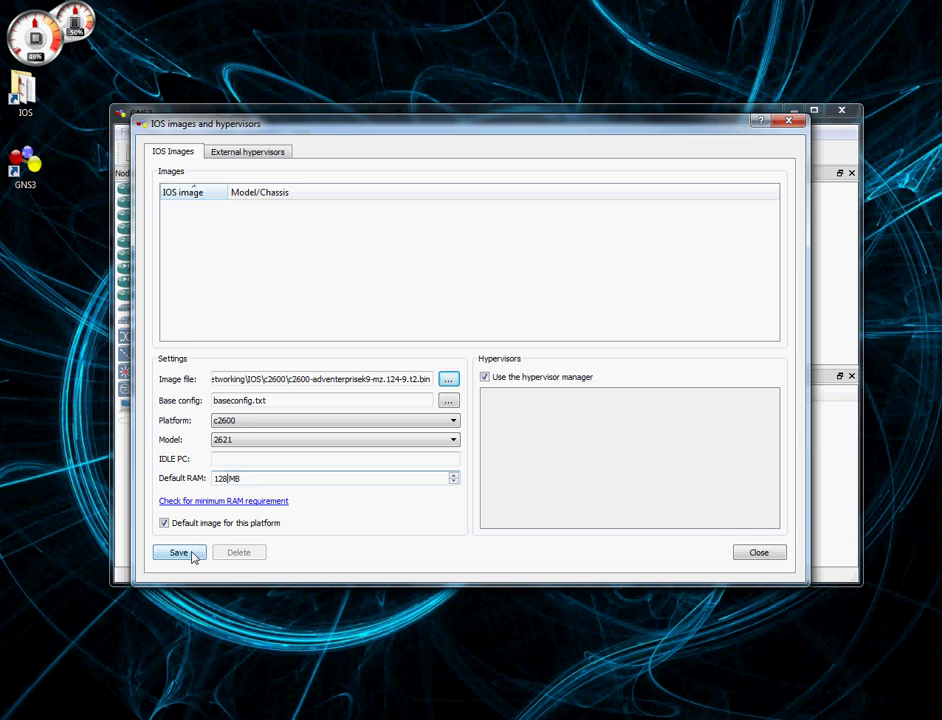
left_click(192, 556)
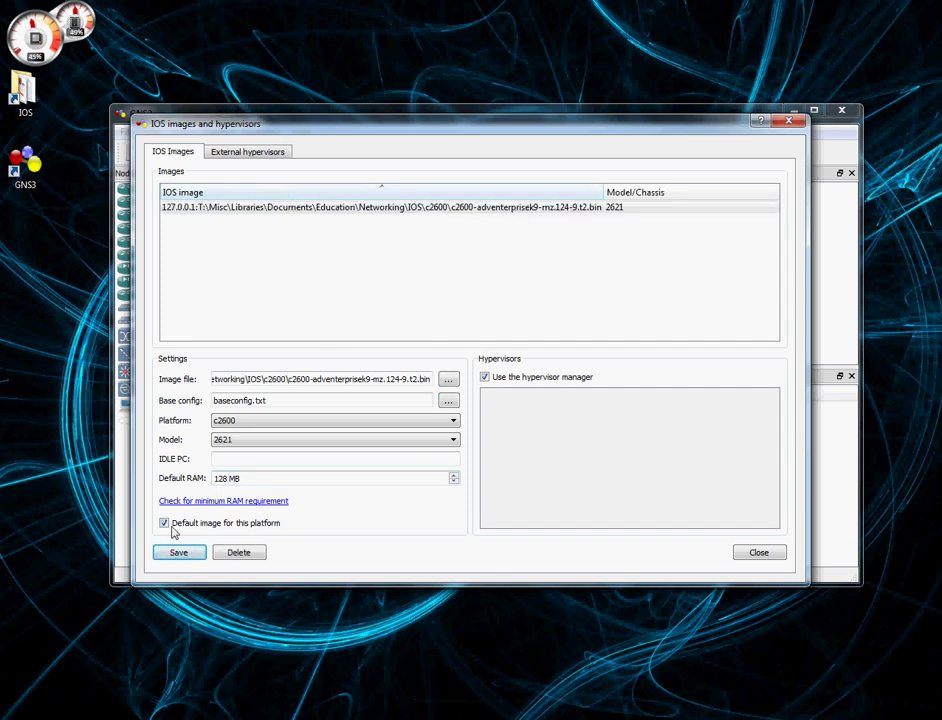
left_click(764, 555)
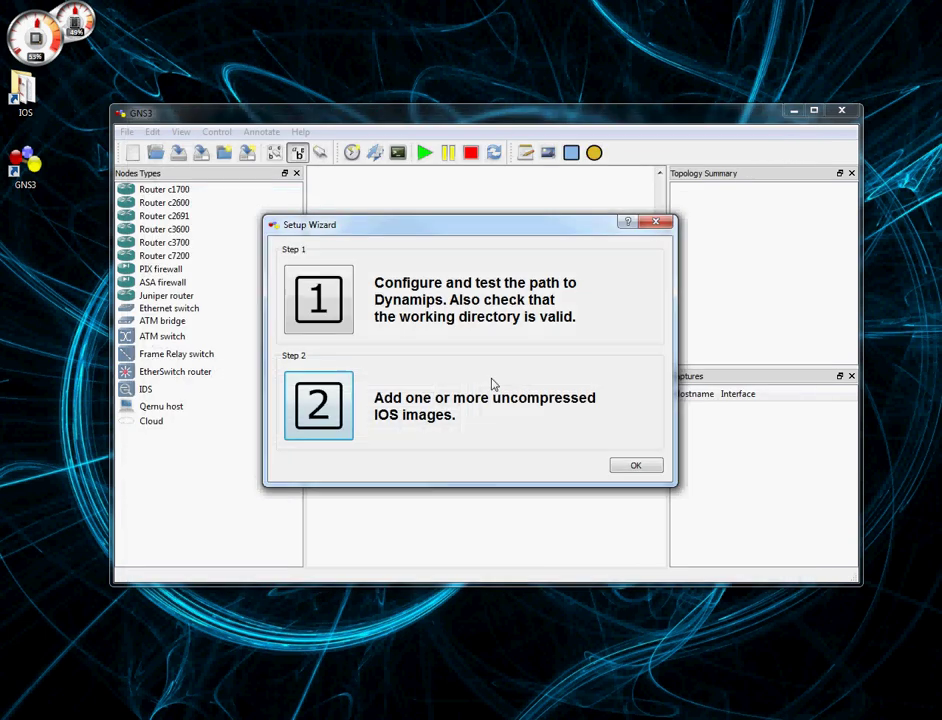
Place two c2600 routers on the canvas, R1 with R2 below it
left_click(626, 467)
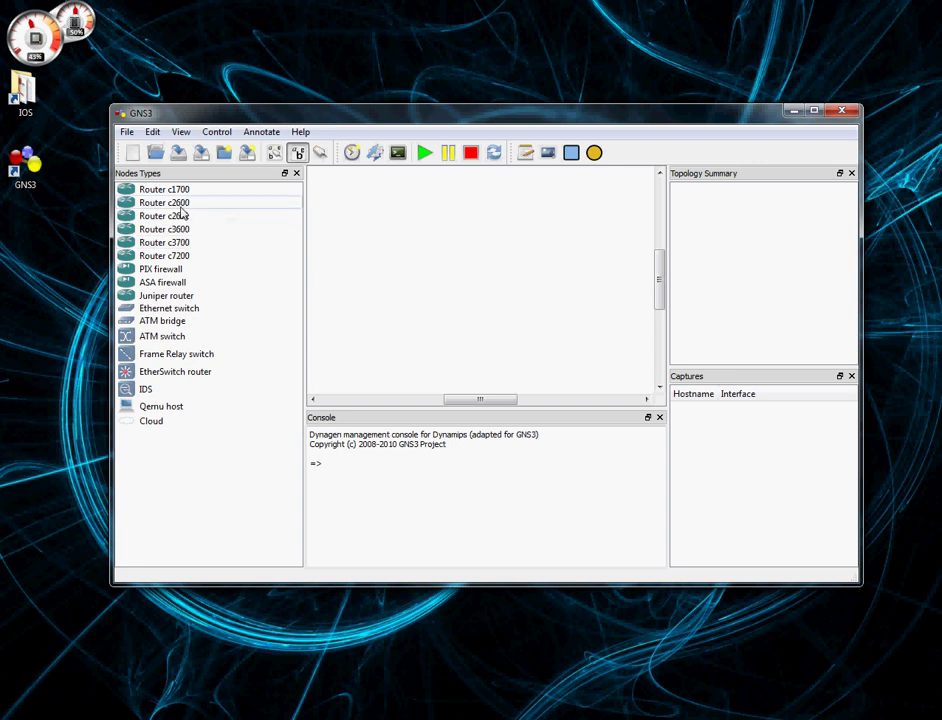
left_click_drag(176, 205, 471, 217)
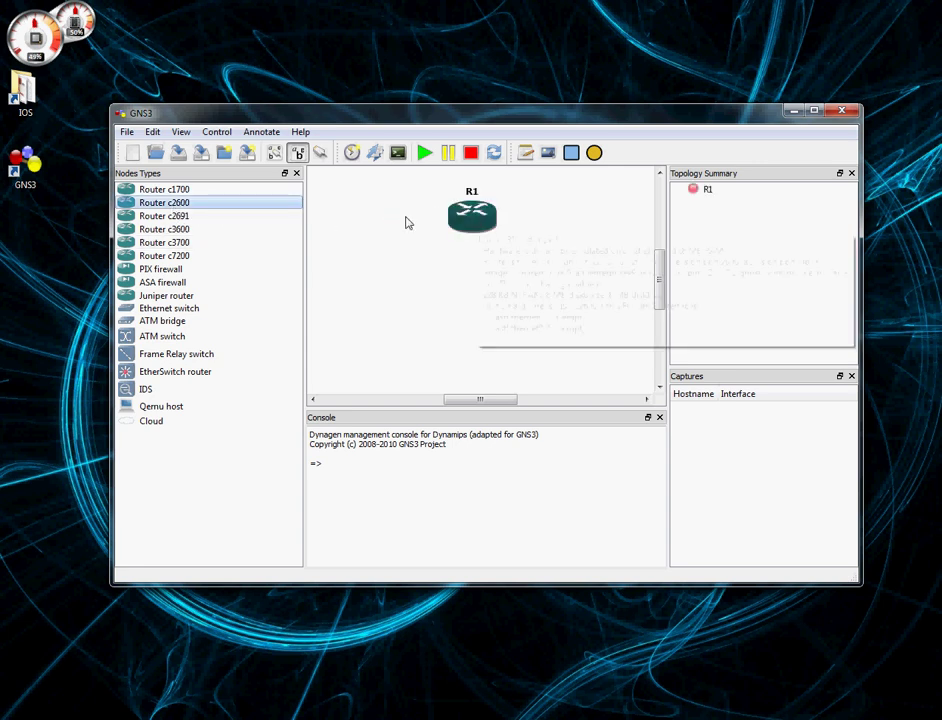
left_click_drag(182, 209, 471, 365)
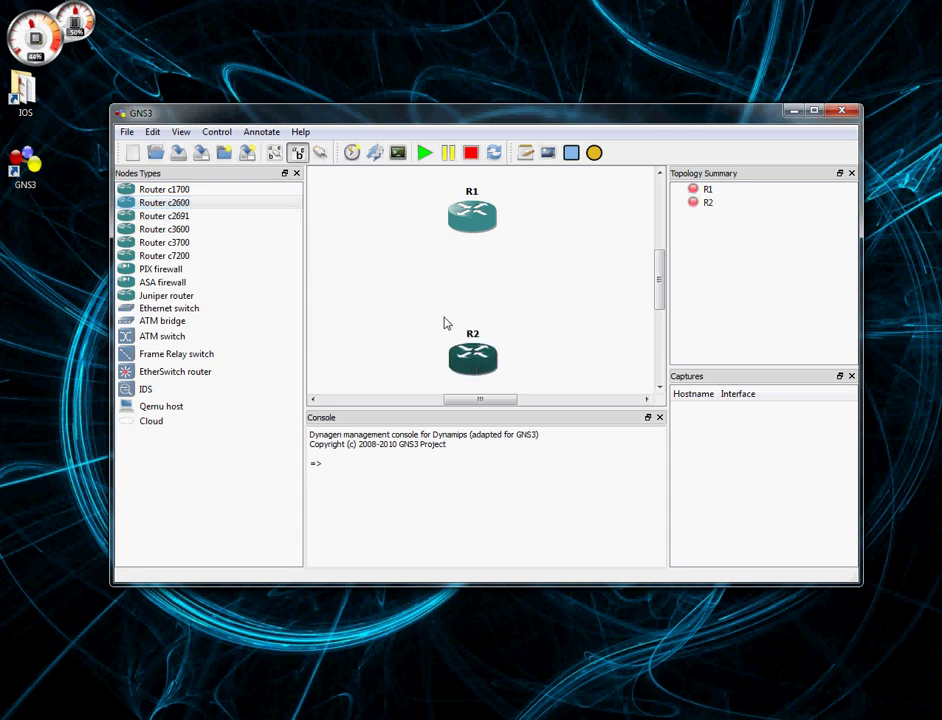
Fit R1 with a WIC-1T serial card in slot wic 0
right_click(465, 226)
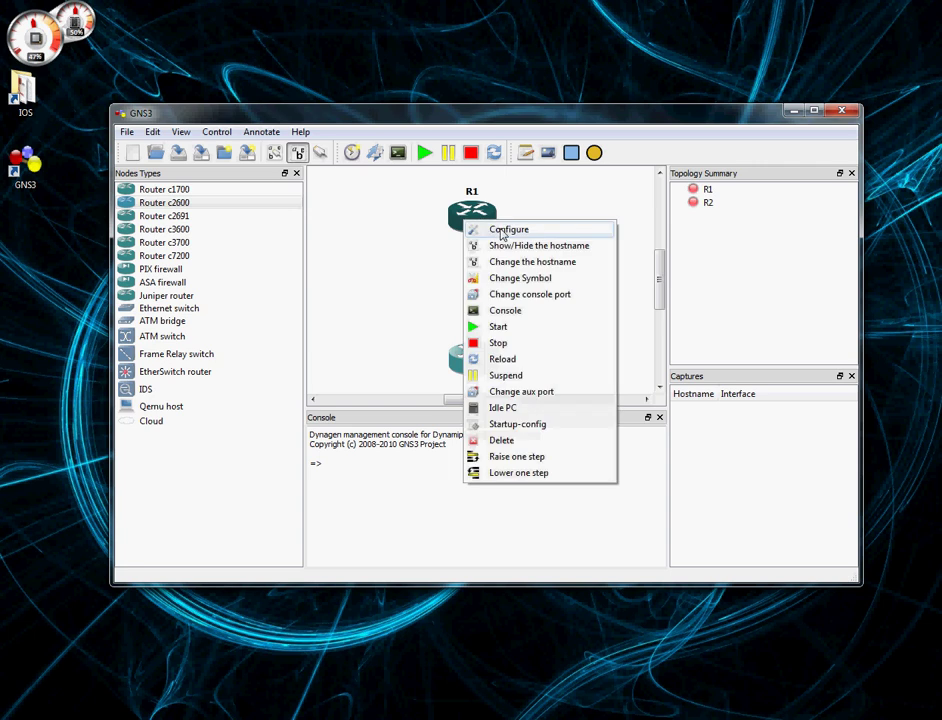
left_click(500, 228)
left_click(226, 171)
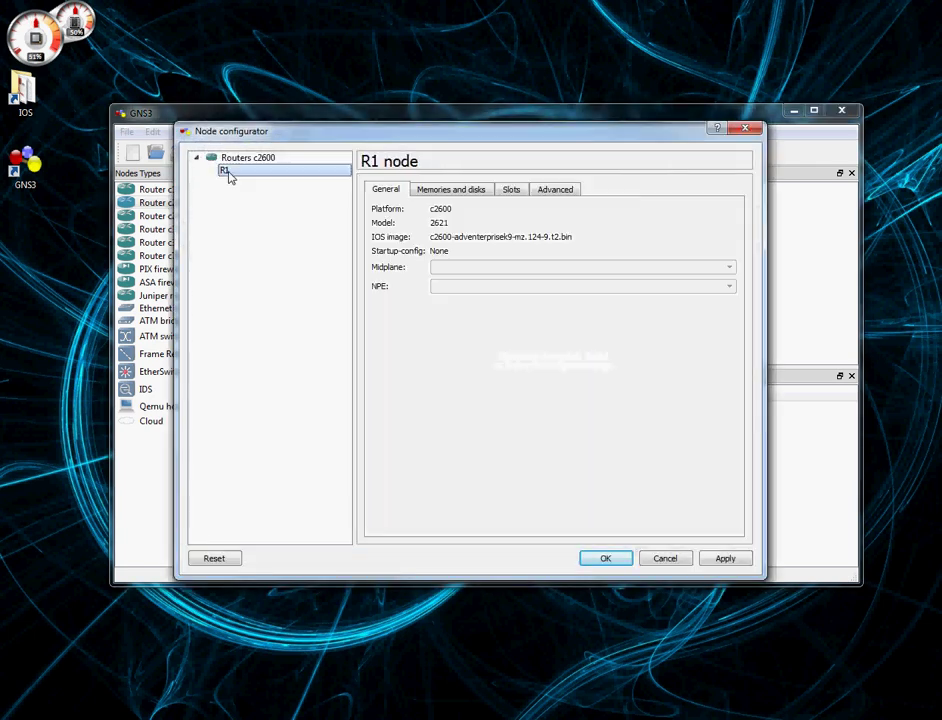
left_click(510, 190)
left_click(433, 404)
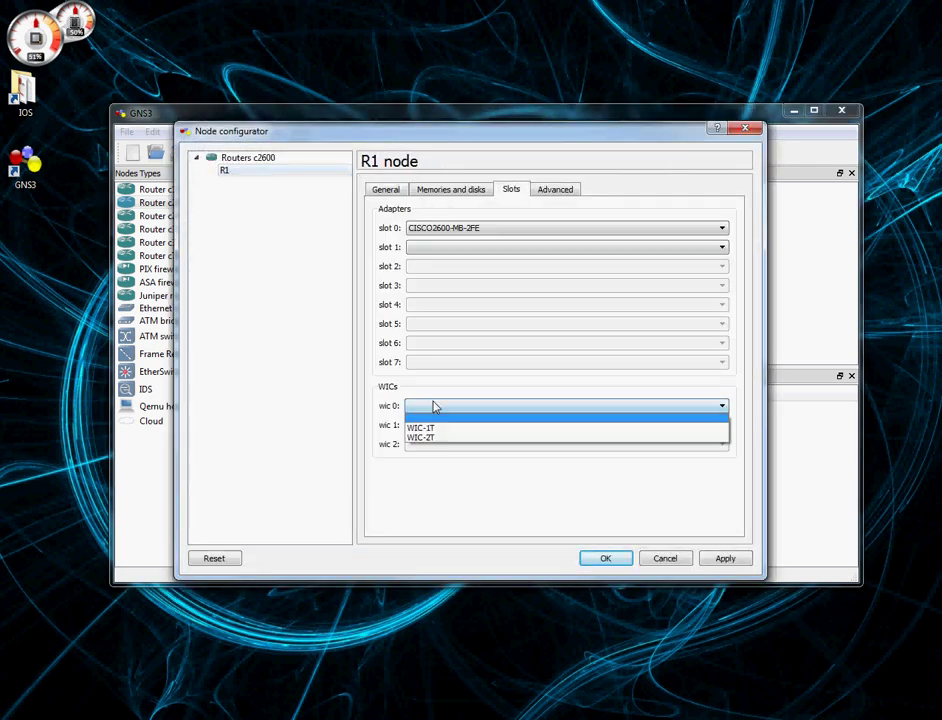
left_click(436, 429)
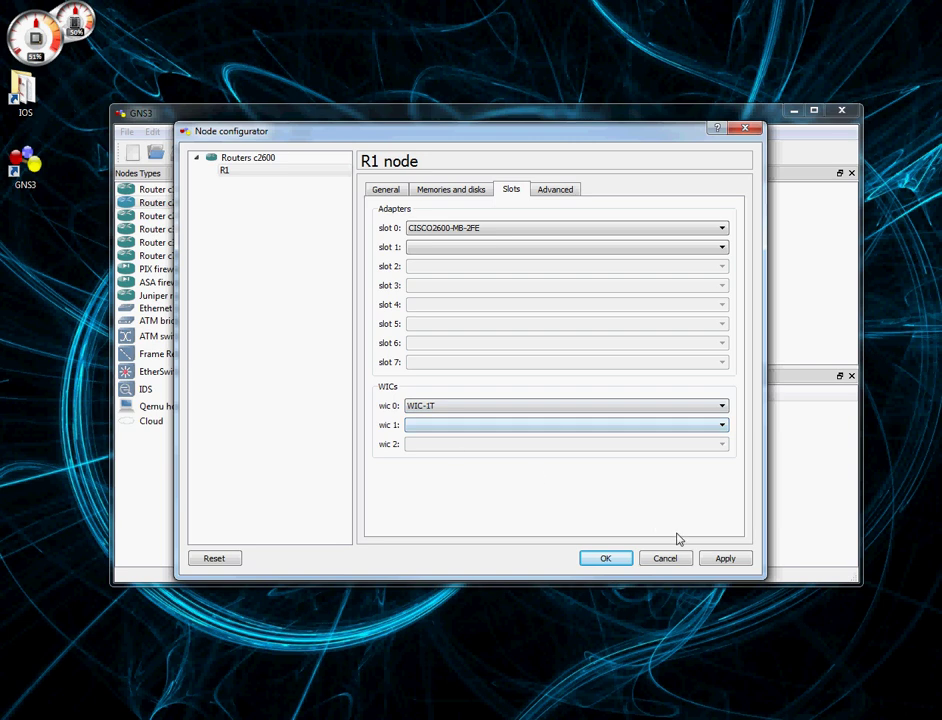
left_click(721, 558)
left_click(625, 558)
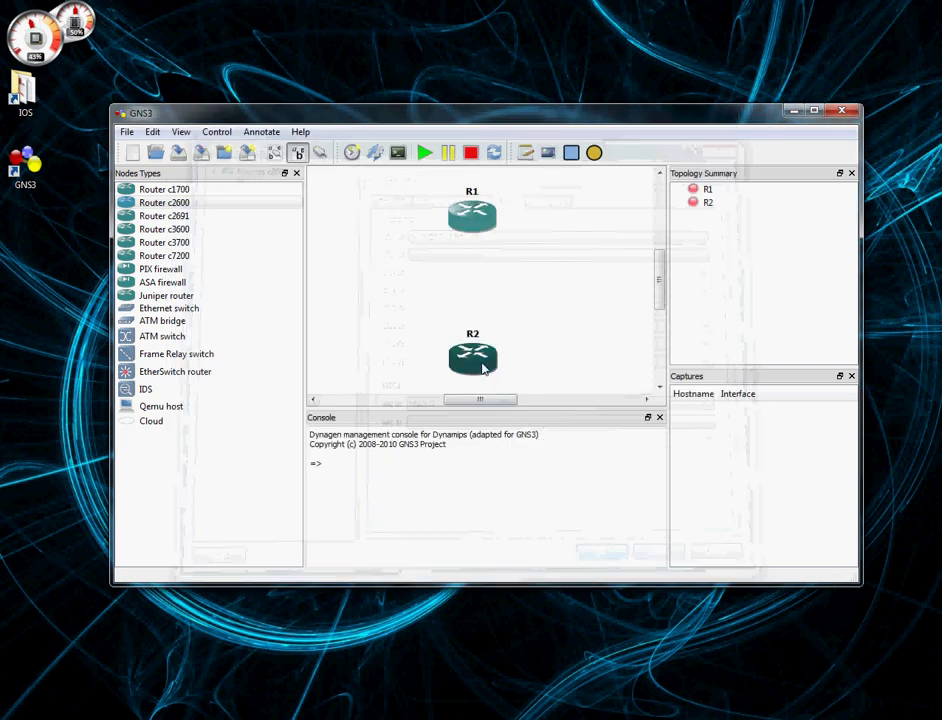
Fit R2 with a WIC-1T serial card in slot wic 0
right_click(475, 360)
left_click(510, 372)
left_click(230, 172)
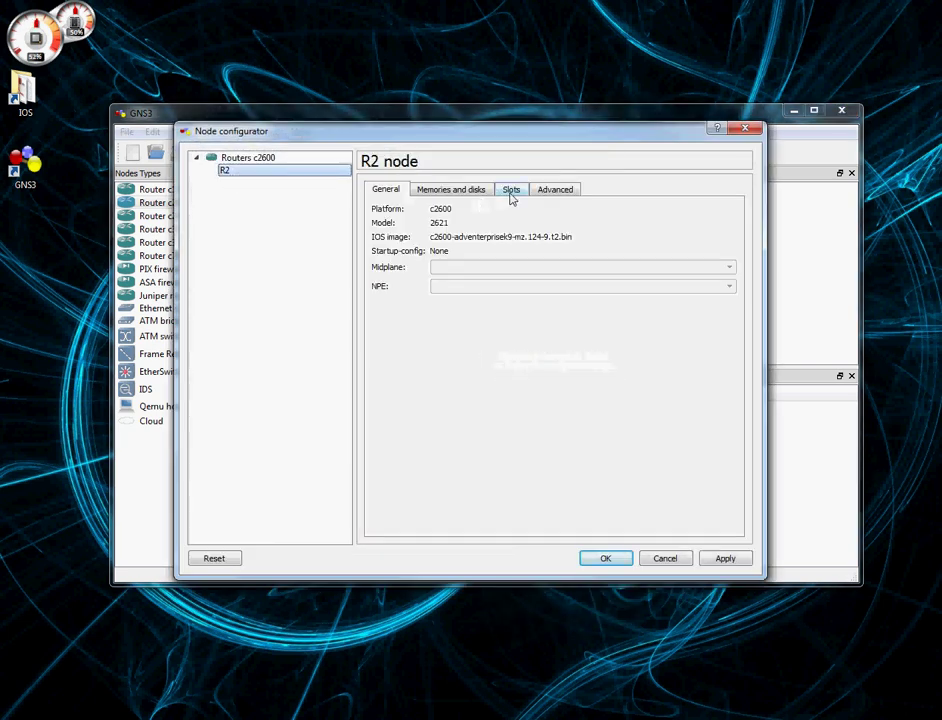
left_click(511, 190)
left_click(437, 406)
left_click(437, 420)
left_click(726, 558)
left_click(606, 558)
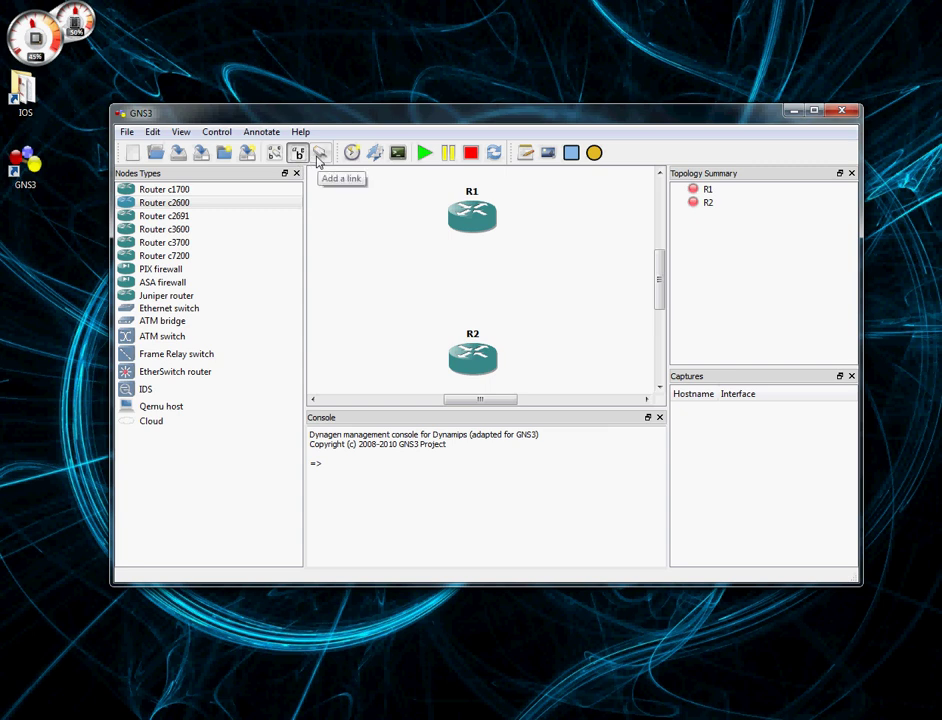
Draw a serial link from R1 s0/0 to R2 s0/0
left_click(320, 152)
left_click(352, 232)
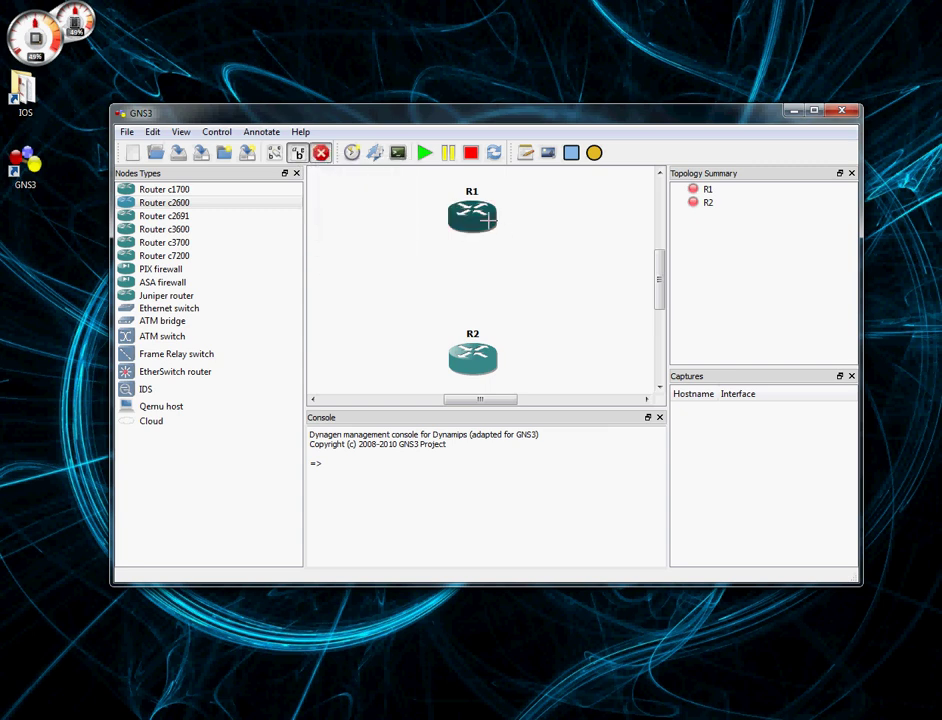
left_click(472, 215)
left_click(472, 356)
left_click(320, 152)
mouse_move(476, 254)
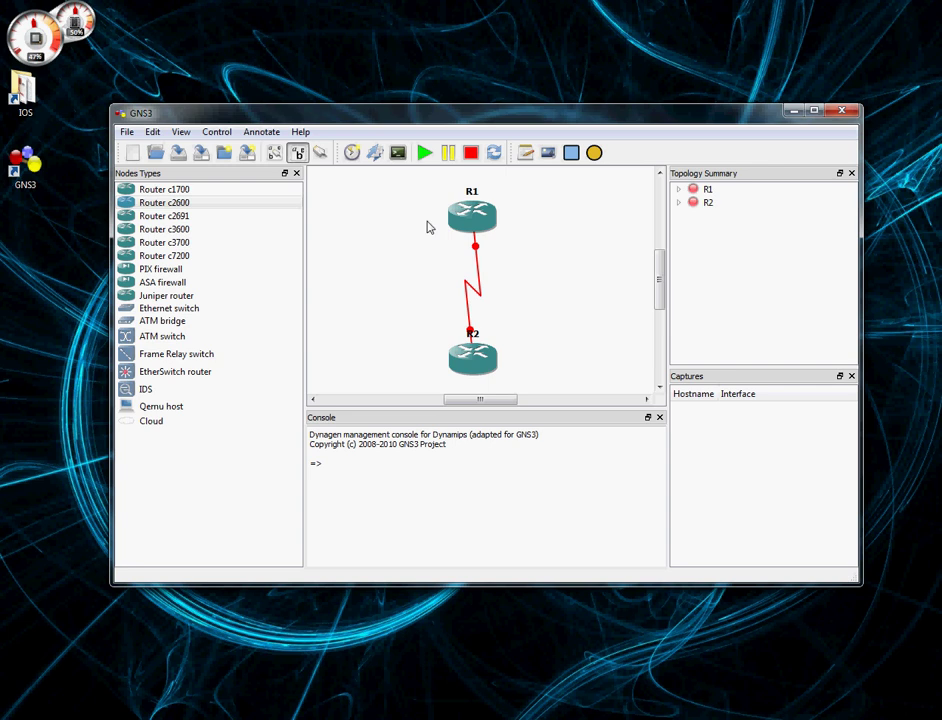
Open Task Manager's Performance graphs and move the window aside
right_click(508, 714)
left_click(567, 689)
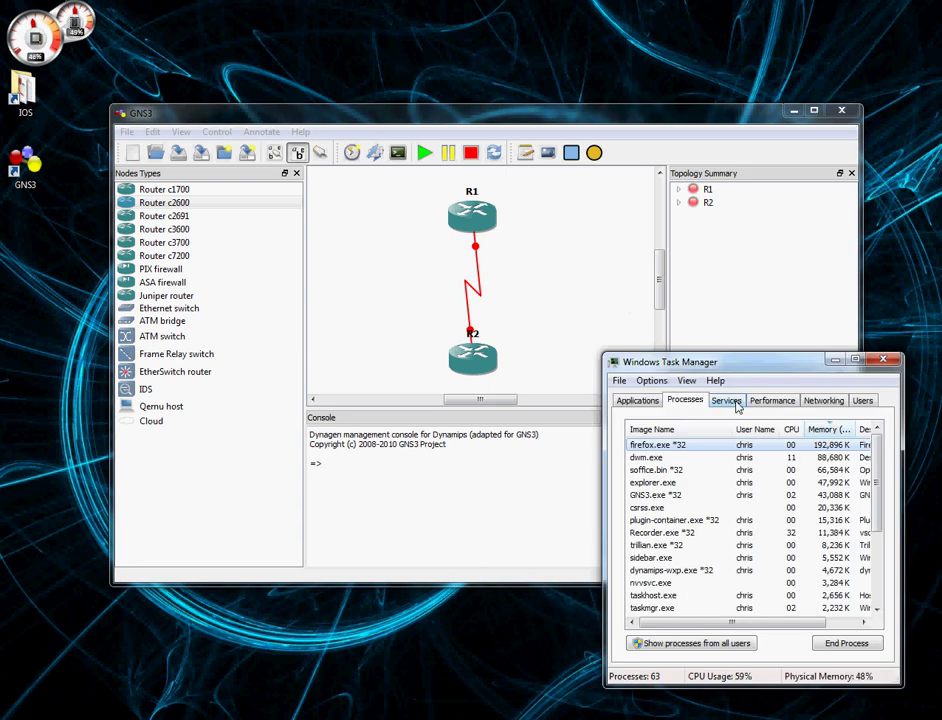
left_click(727, 401)
left_click(772, 401)
left_click_drag(729, 365, 244, 6)
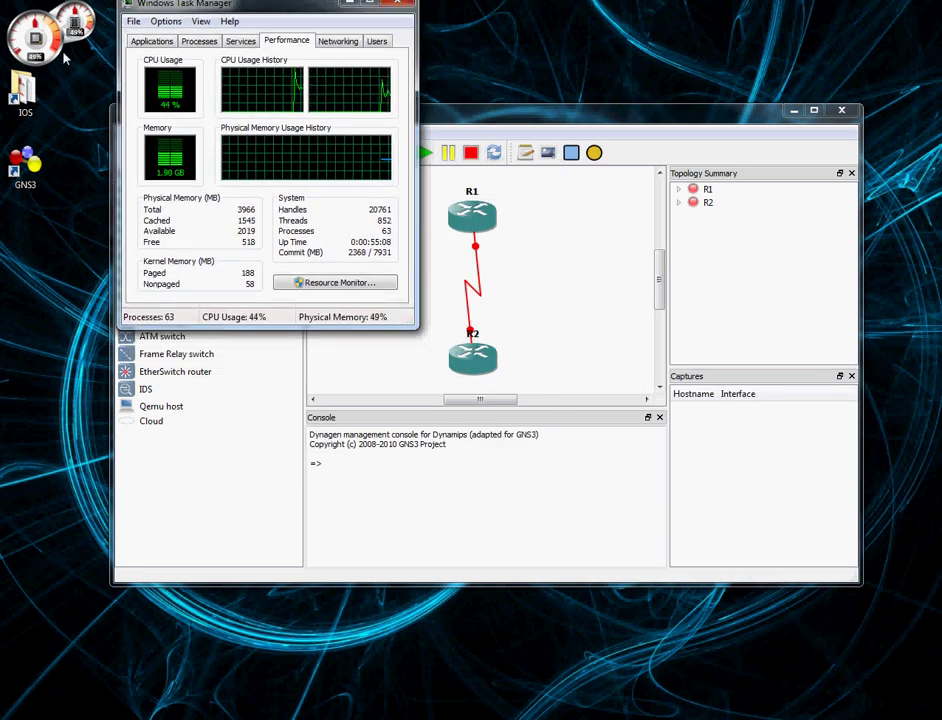
Start router R1 from its context menu in GNS3
left_click(465, 125)
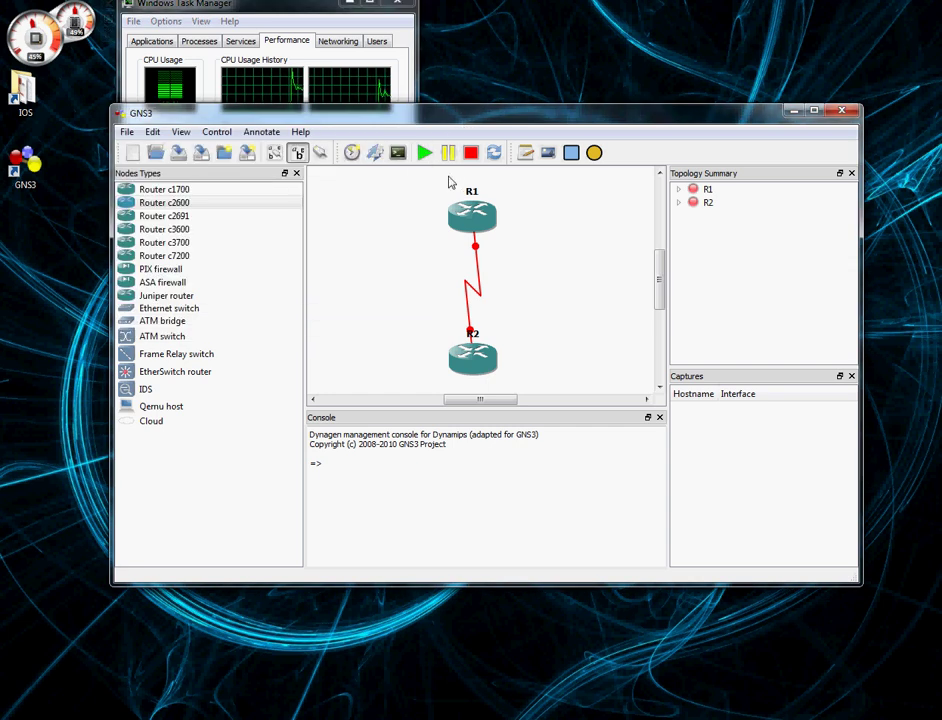
left_click_drag(422, 117, 424, 136)
right_click(469, 240)
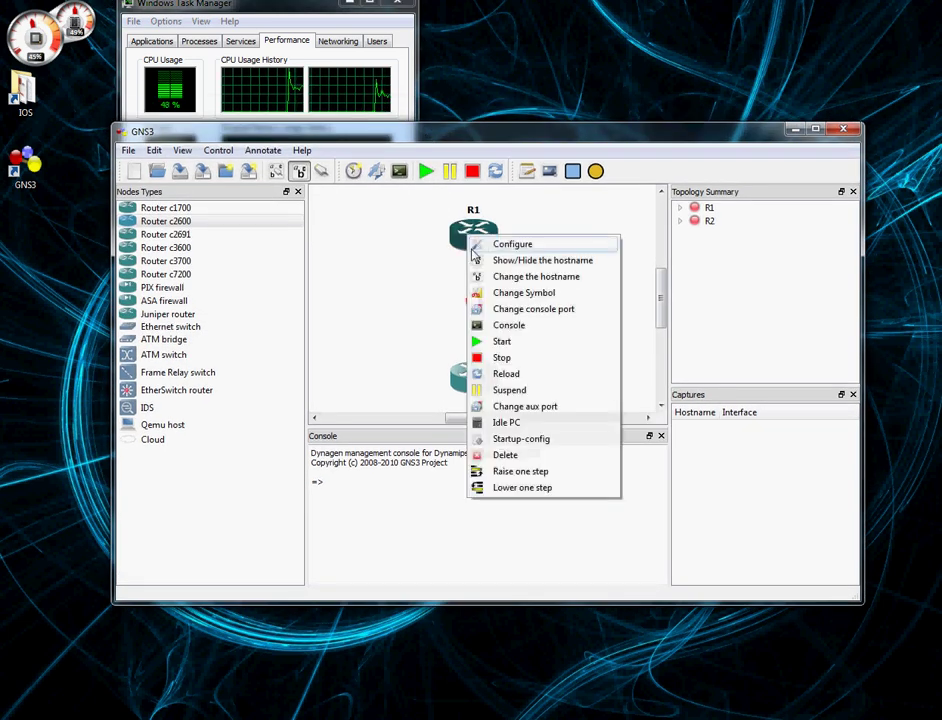
left_click(523, 348)
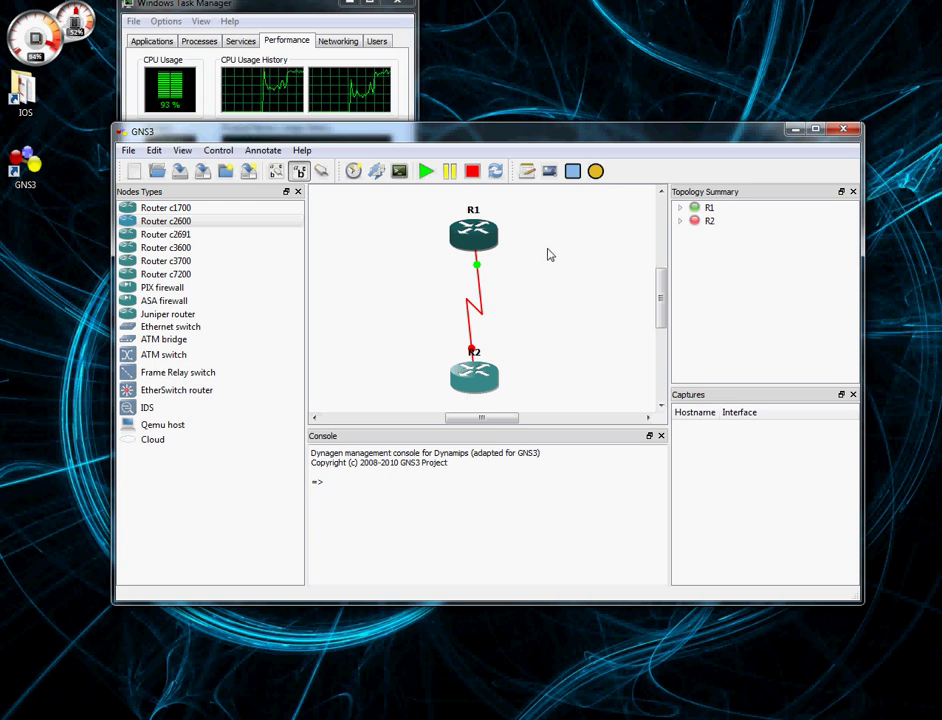
right_click(492, 240)
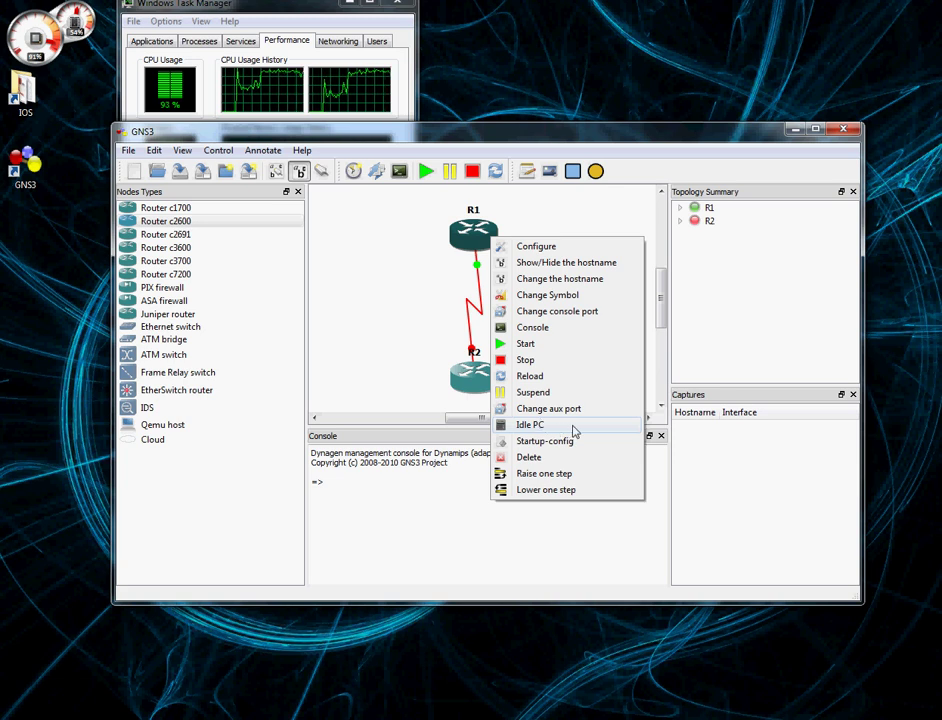
Calculate R1's idle-PC values and apply candidate 4, 0x802b07b8
left_click(575, 430)
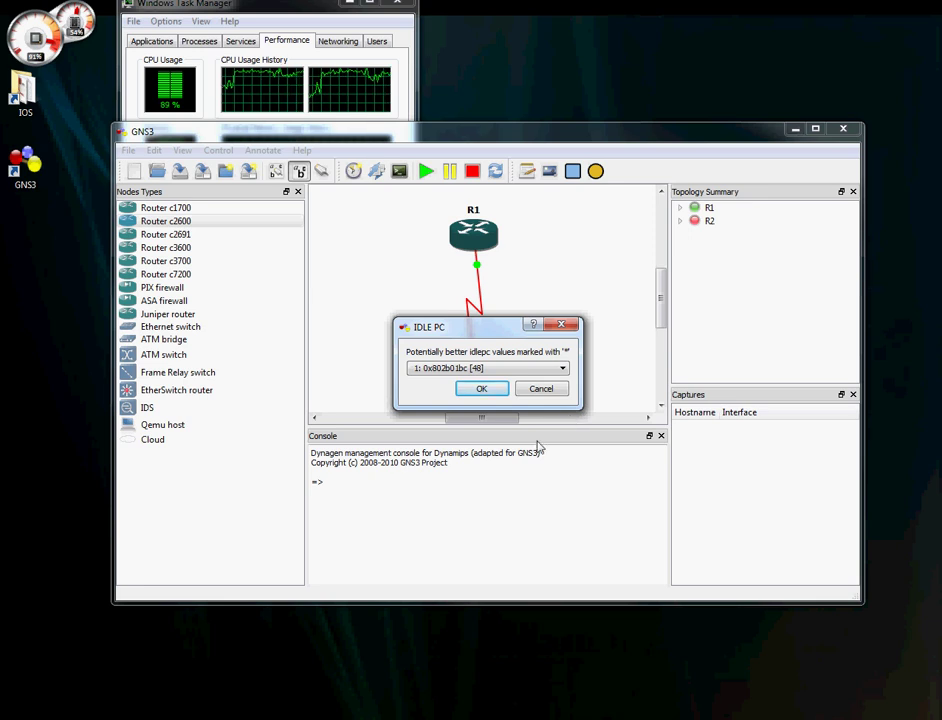
left_click(503, 369)
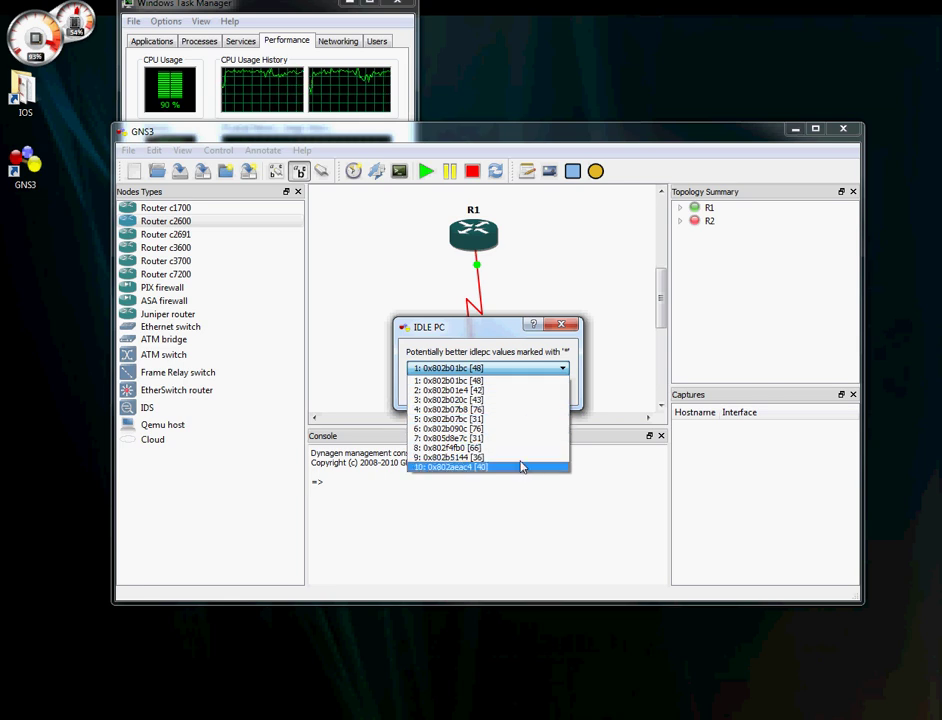
left_click(505, 418)
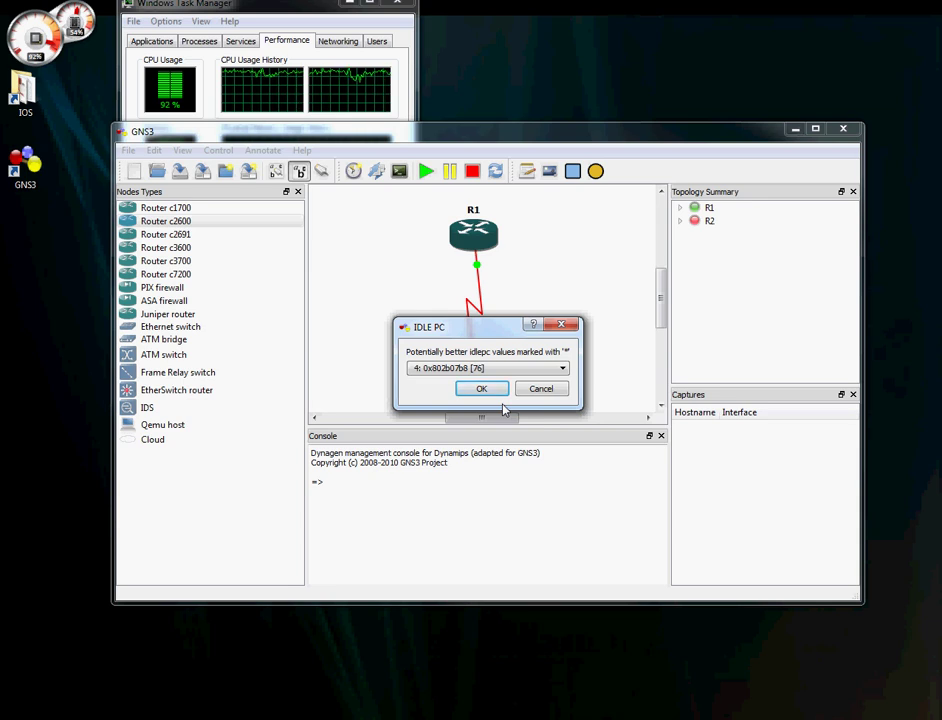
left_click(484, 391)
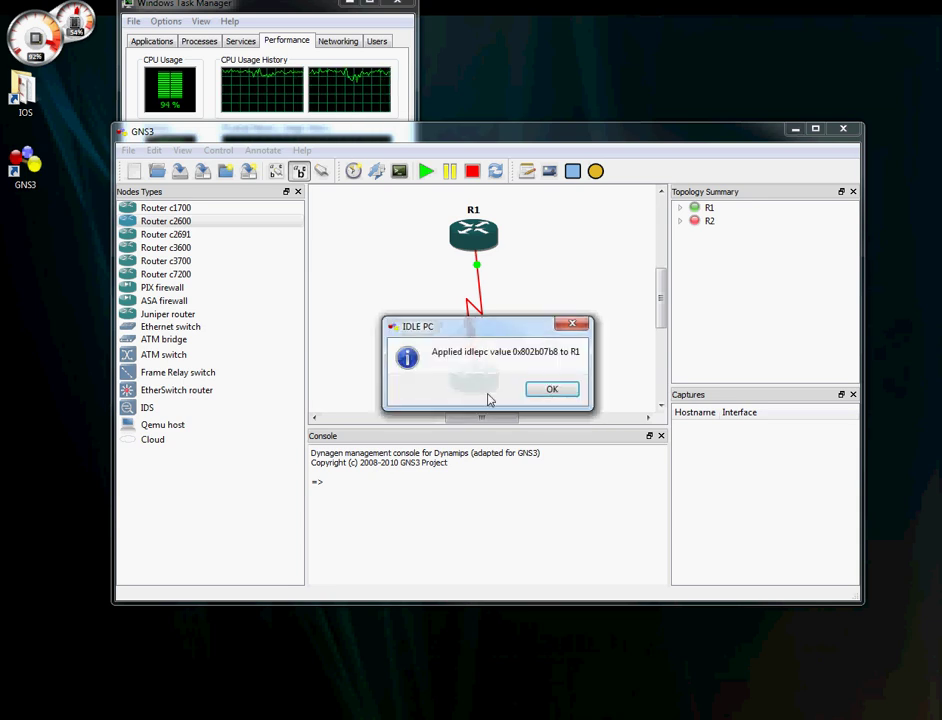
left_click(551, 389)
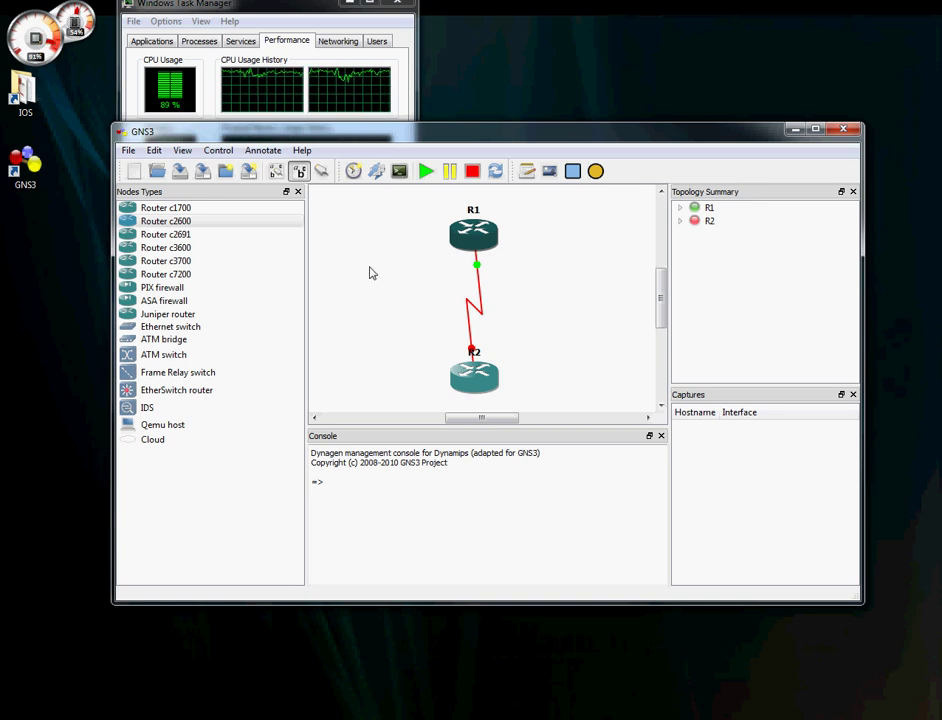
Recalculate R1's idle-PC values and apply candidate 10, 0x802aeac4
right_click(475, 243)
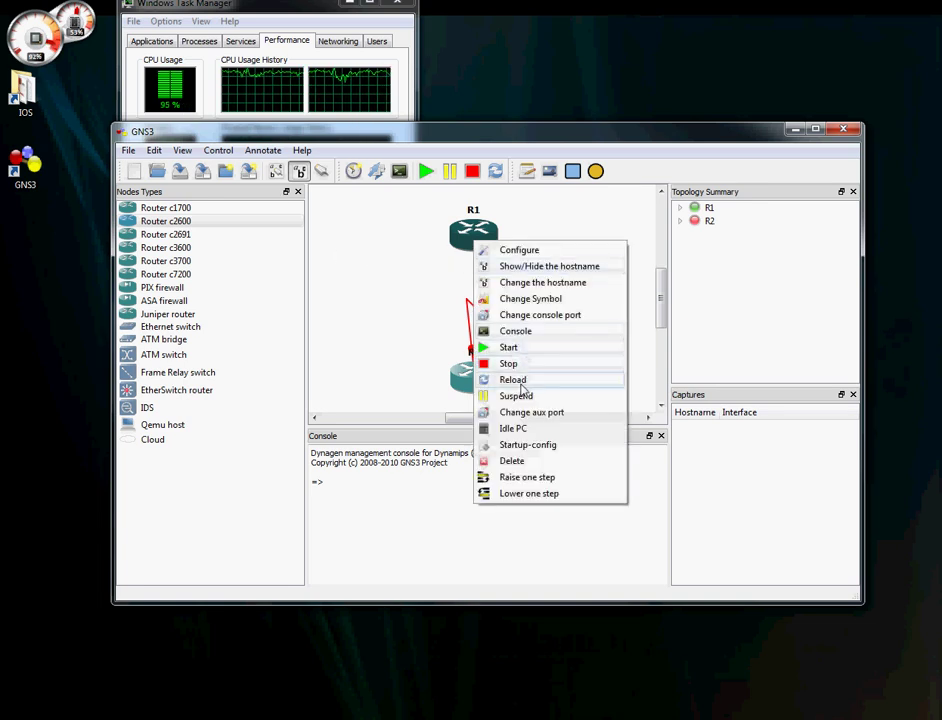
left_click(511, 428)
left_click(553, 392)
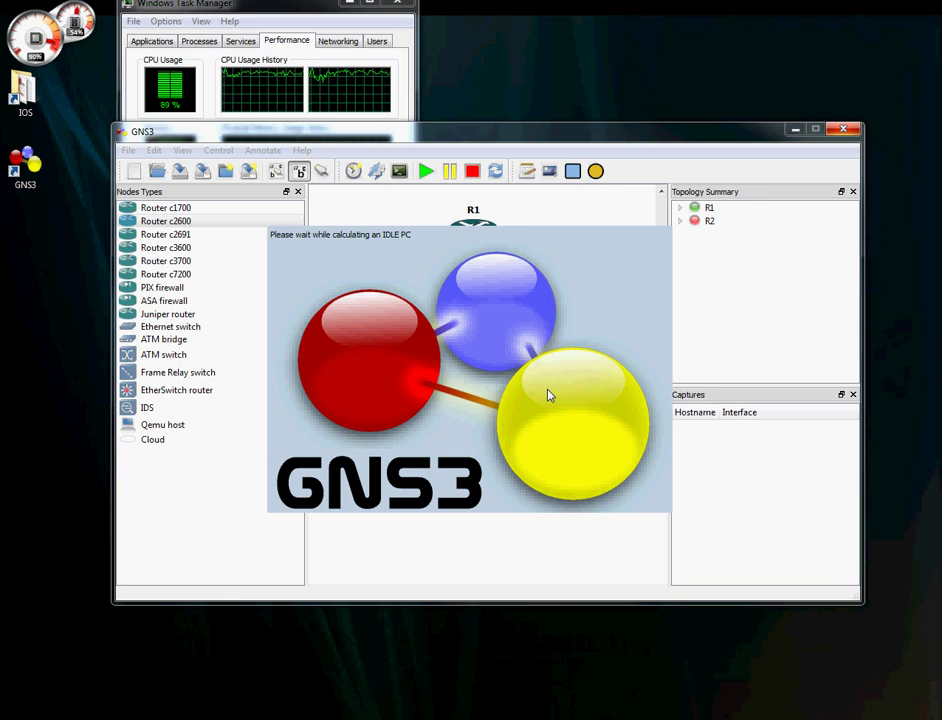
left_click(510, 374)
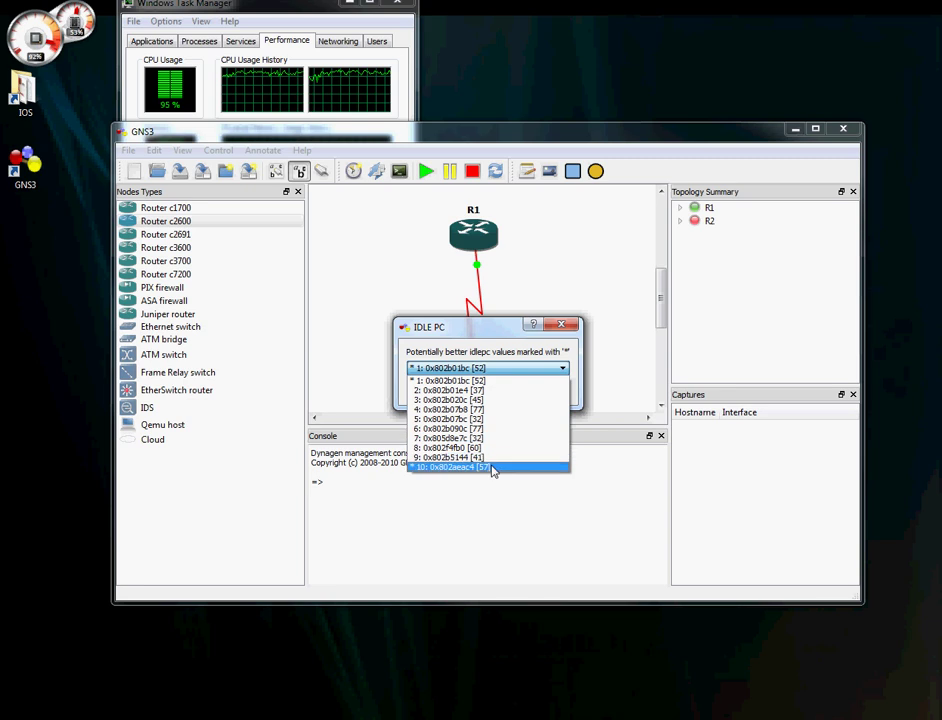
left_click(483, 467)
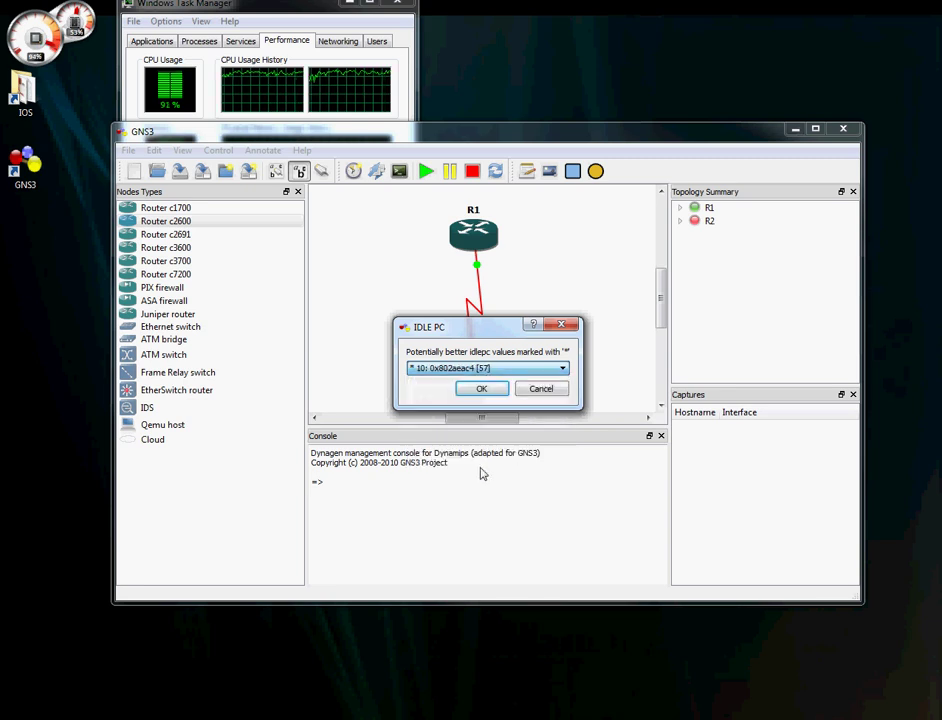
left_click(481, 389)
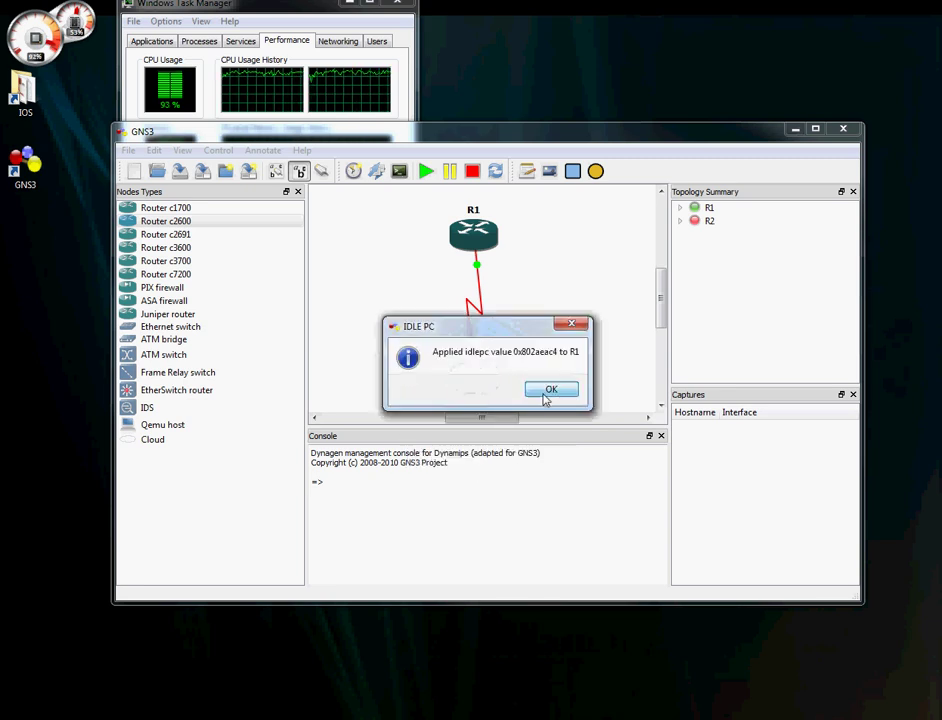
left_click(548, 391)
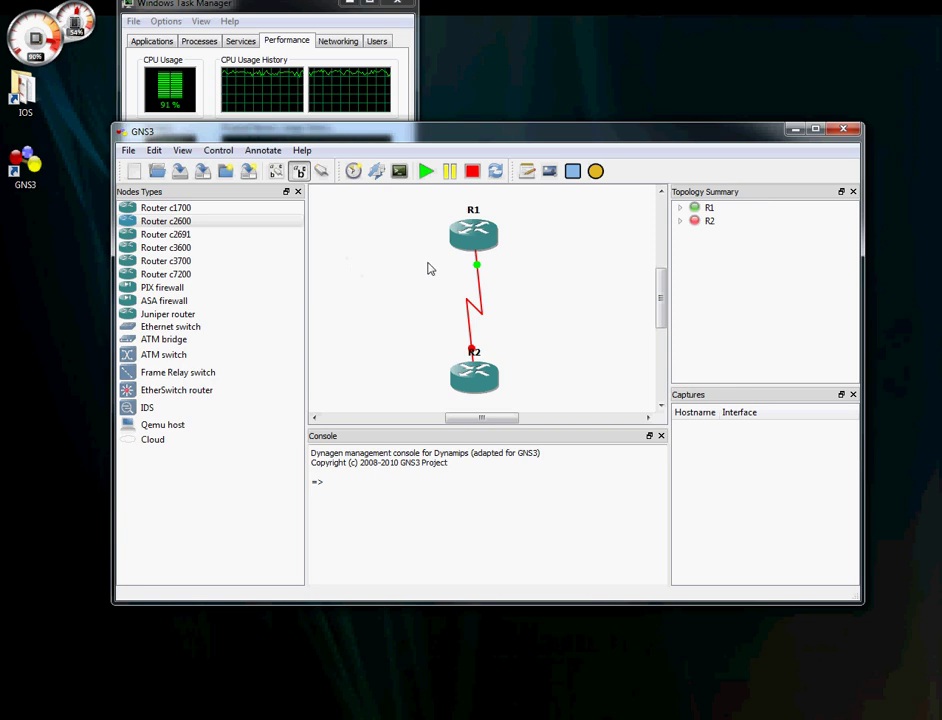
Recalculate R1's idle-PC values and apply candidate 1, 0x802b01bc
right_click(470, 246)
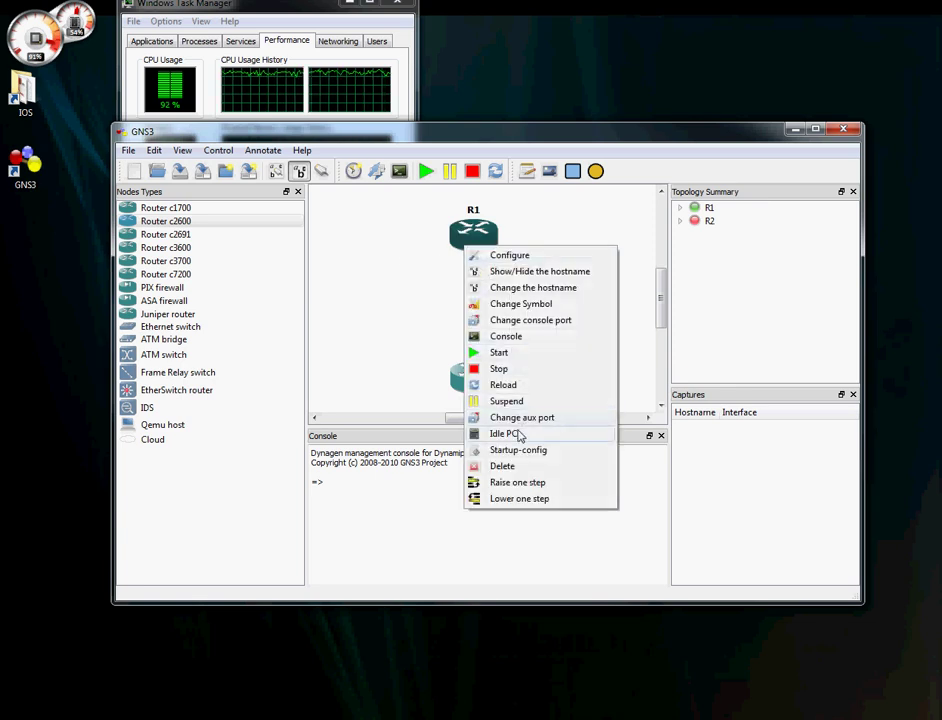
left_click(508, 433)
left_click(548, 390)
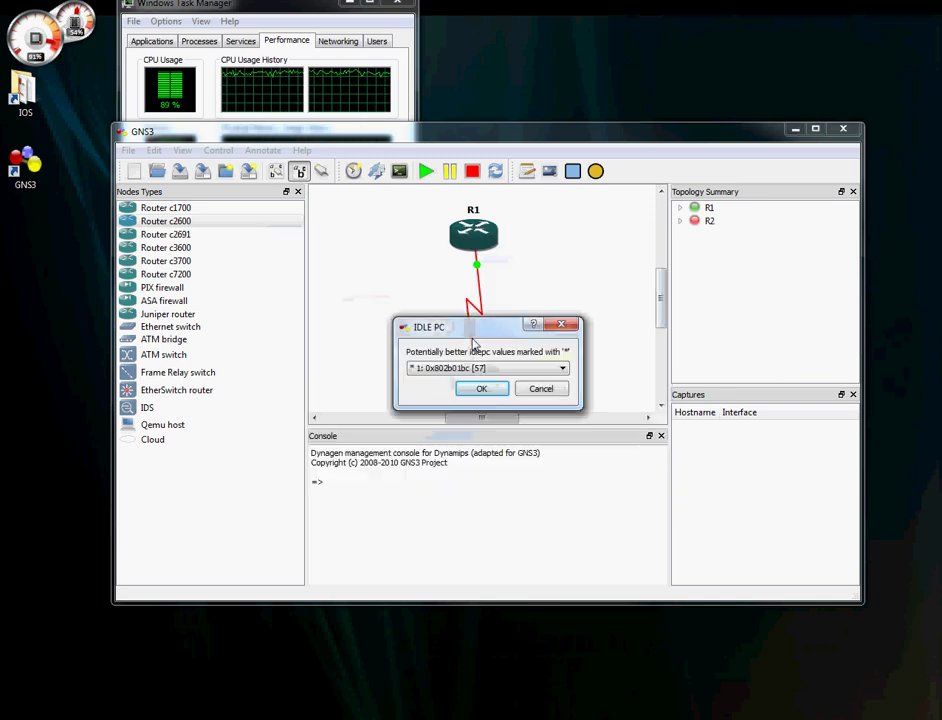
left_click(482, 369)
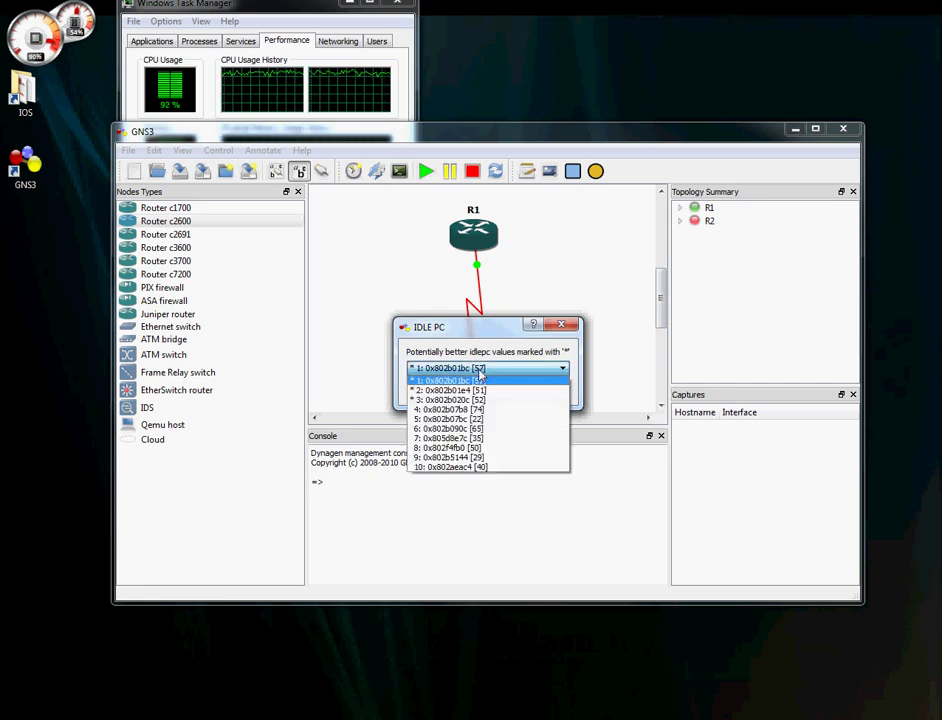
left_click(484, 371)
left_click(486, 388)
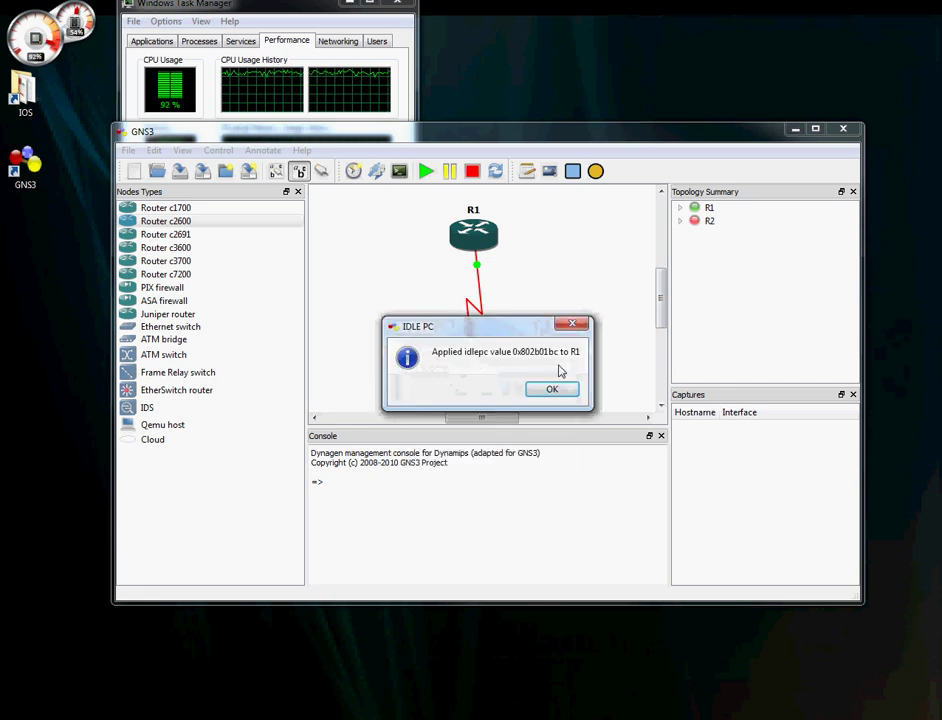
left_click(556, 390)
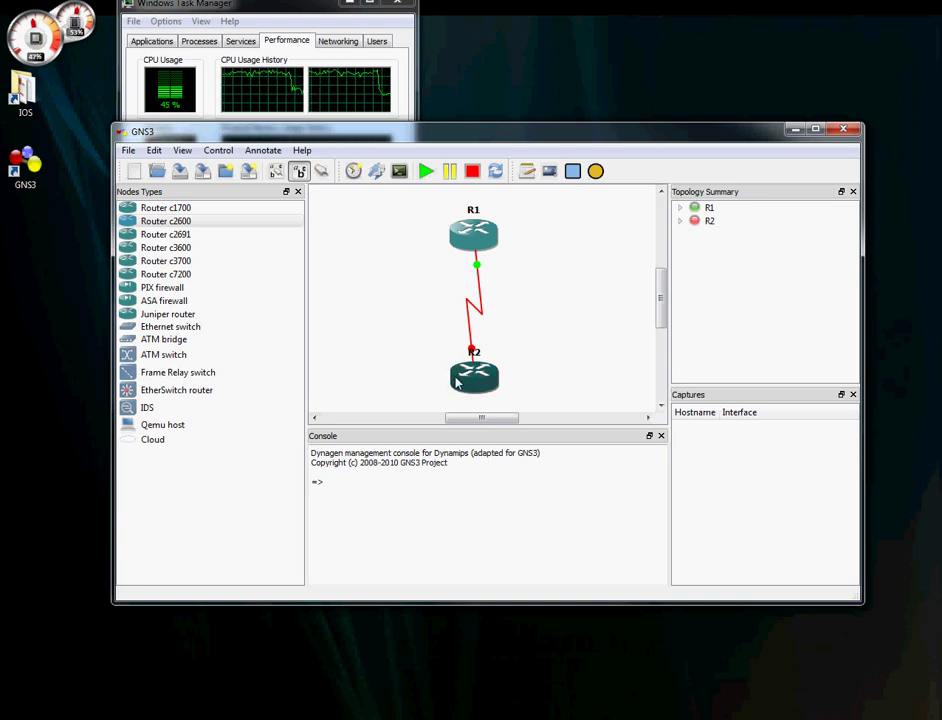
Start router R2, calculate its idle-PC values and apply candidate 3, 0x80009e38
left_click(426, 171)
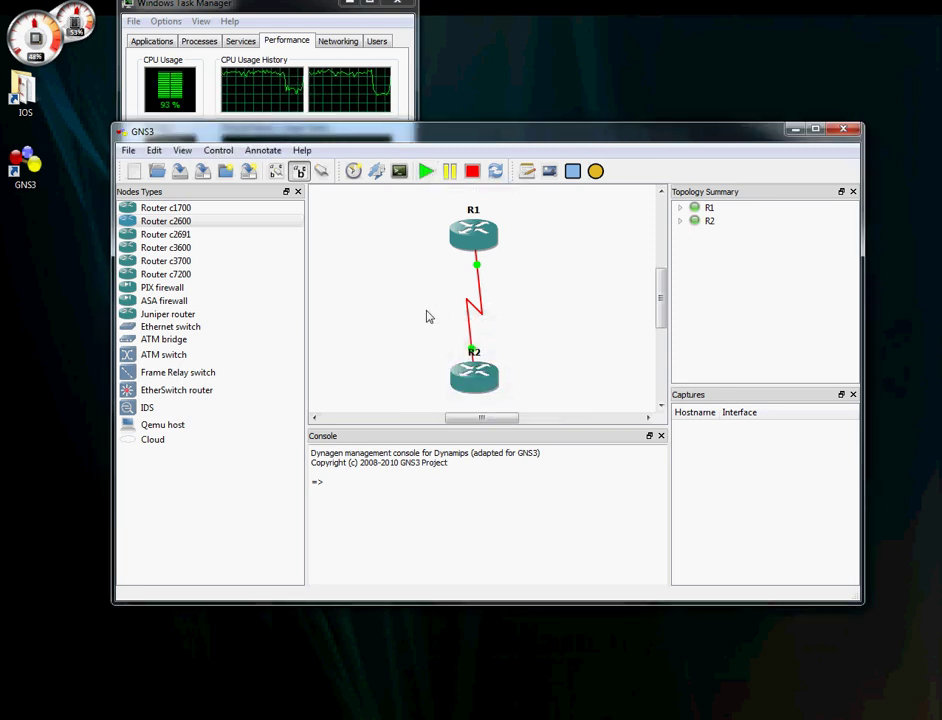
right_click(474, 389)
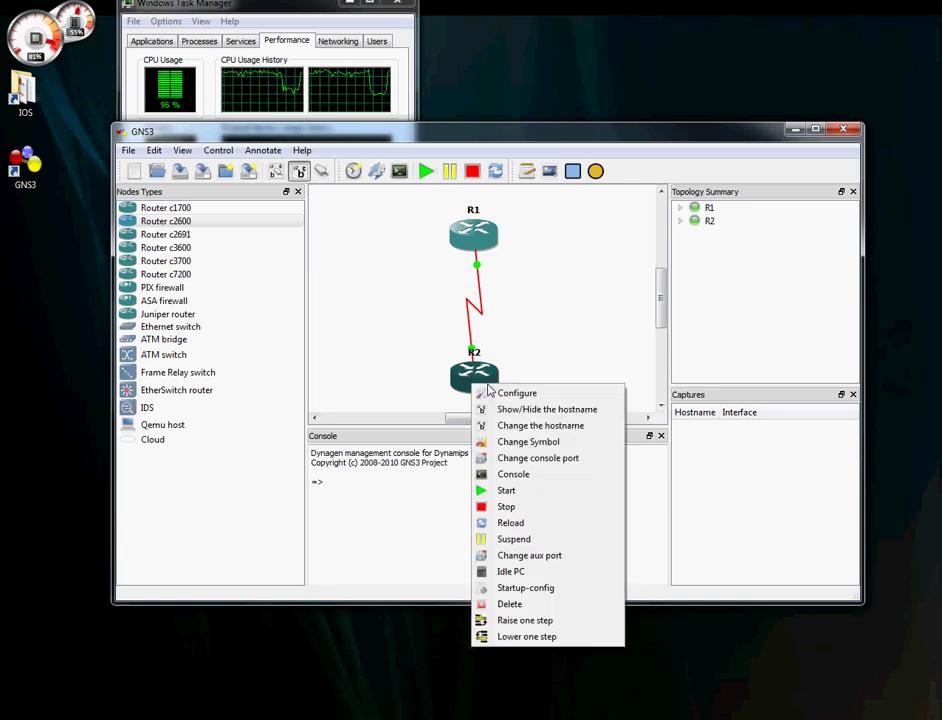
left_click(524, 579)
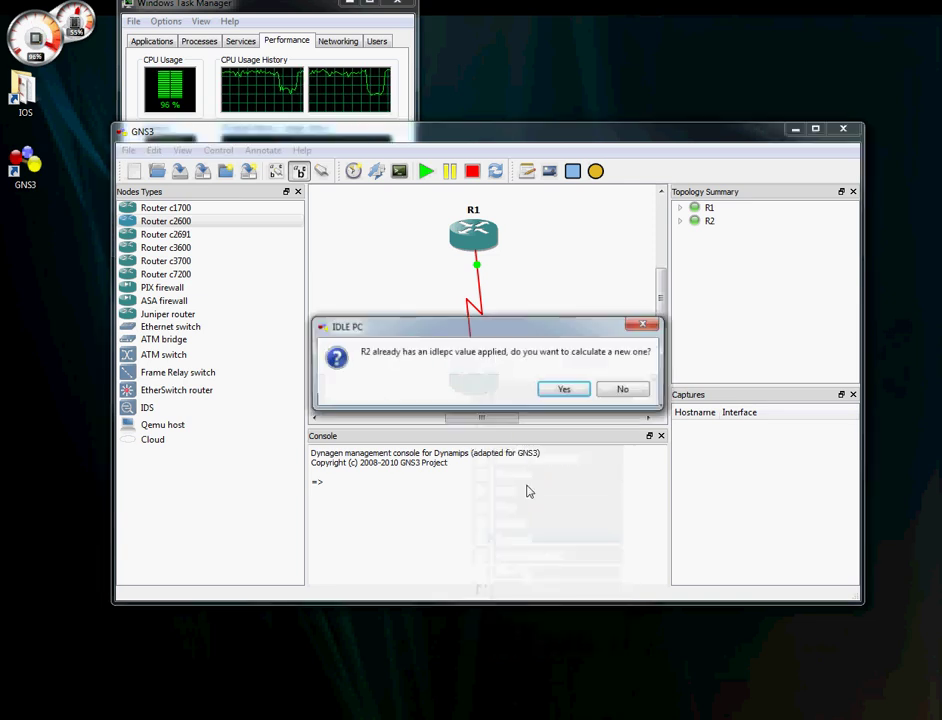
left_click(563, 388)
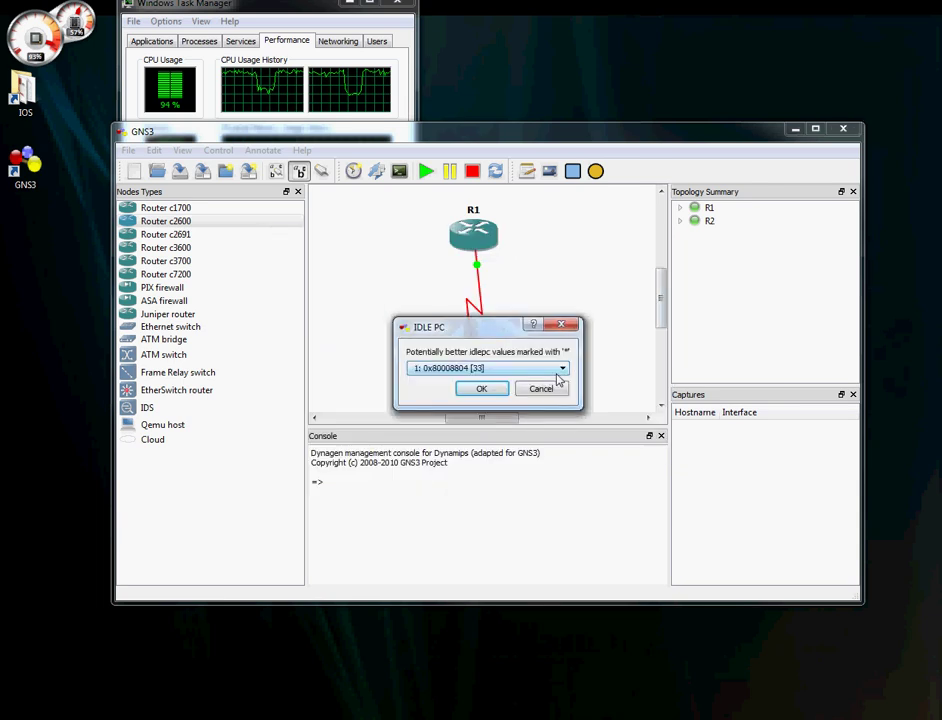
left_click(558, 369)
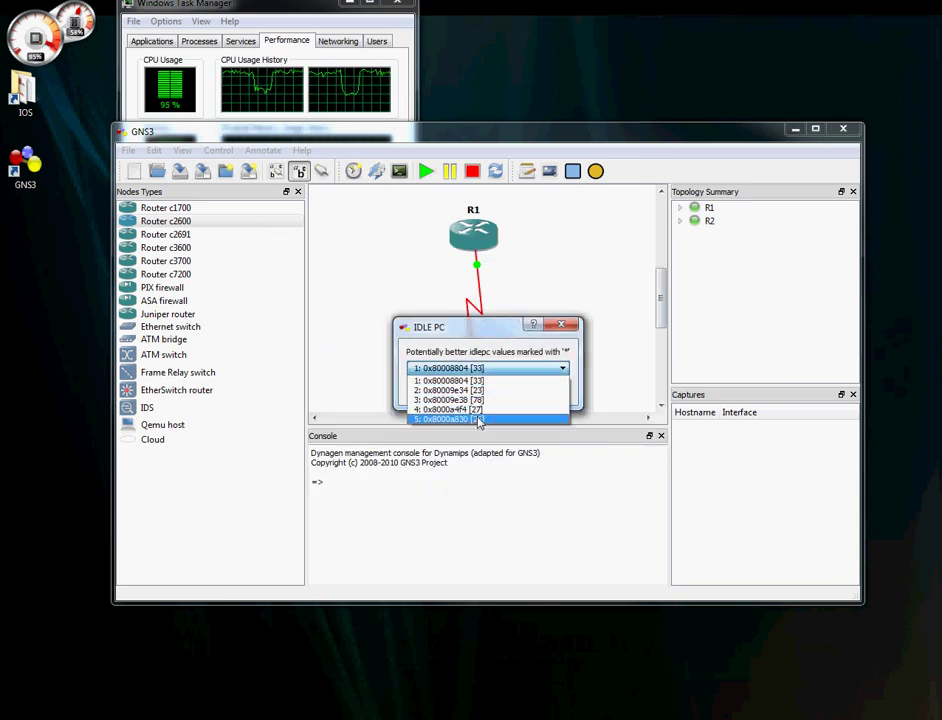
left_click(470, 399)
left_click(470, 396)
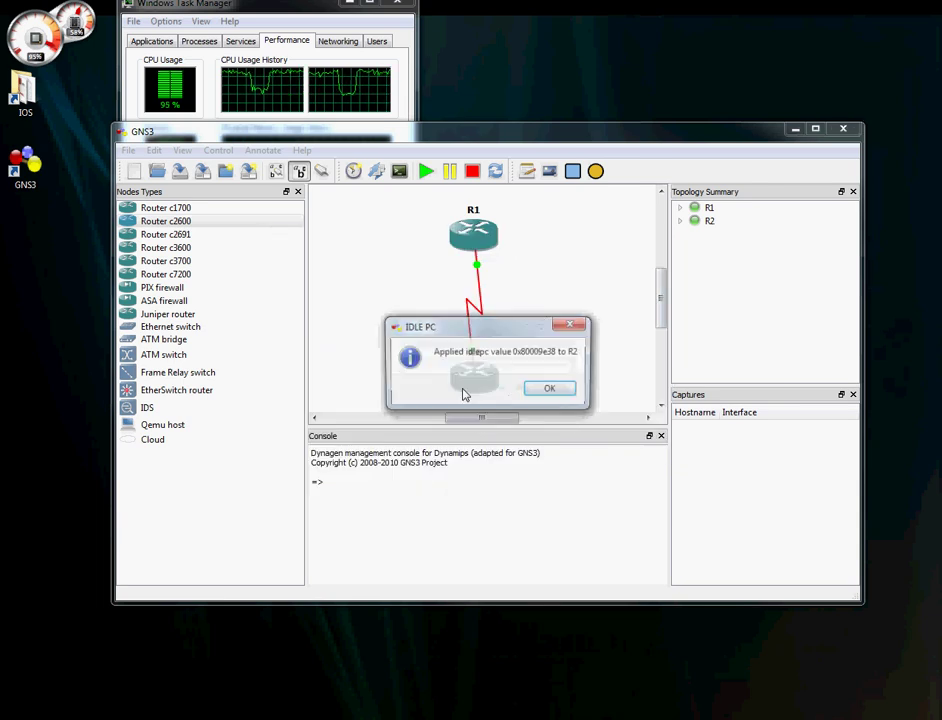
left_click(547, 388)
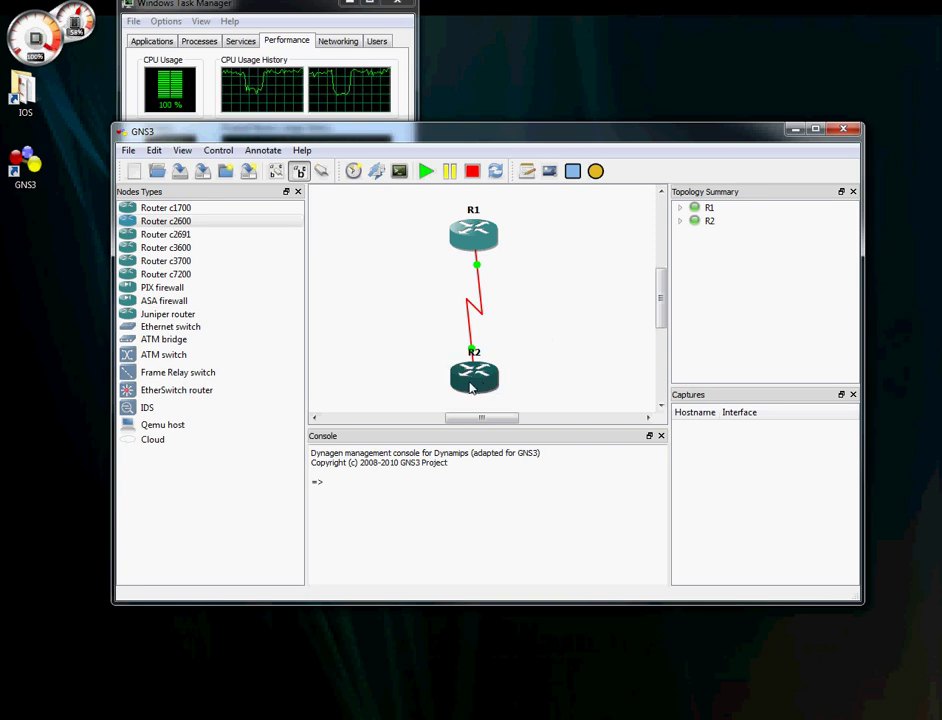
Recalculate R2's idle-PC values and apply the starred value 0x802b01e4
mouse_move(470, 388)
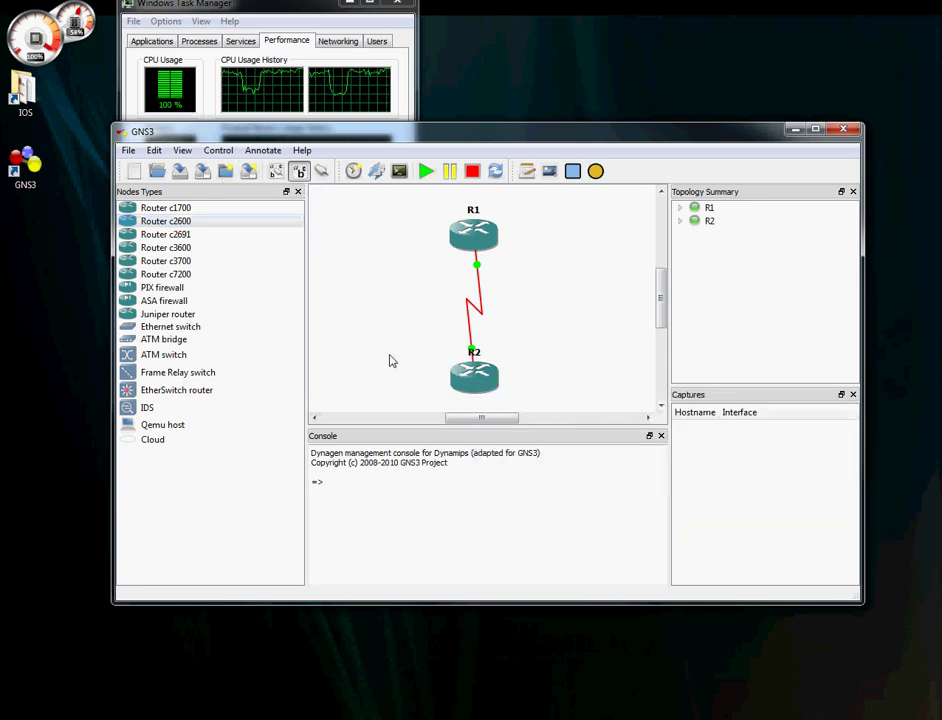
right_click(460, 379)
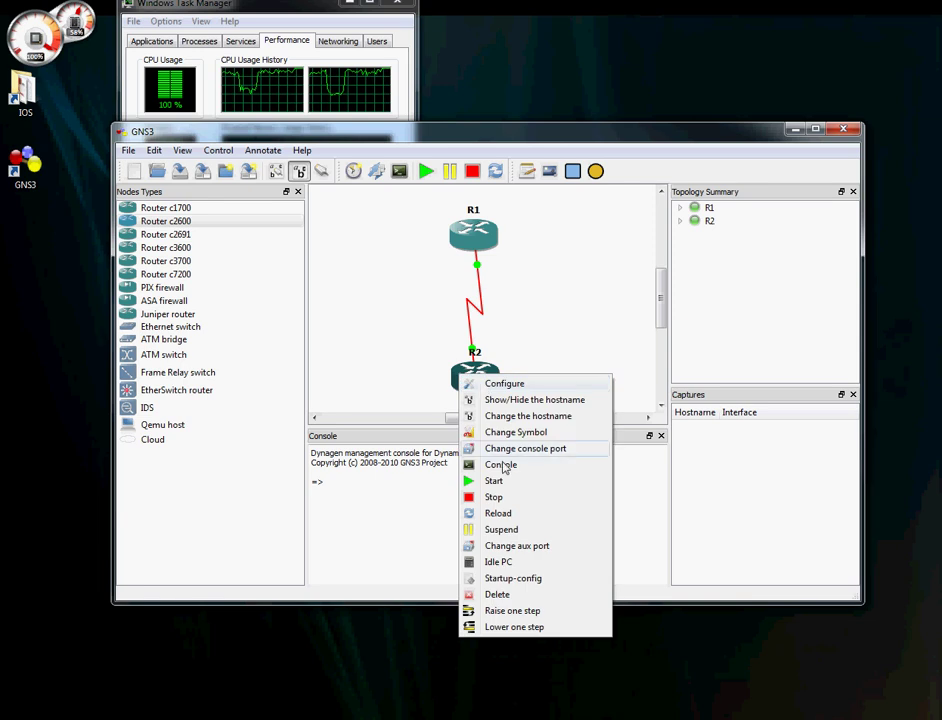
left_click(499, 563)
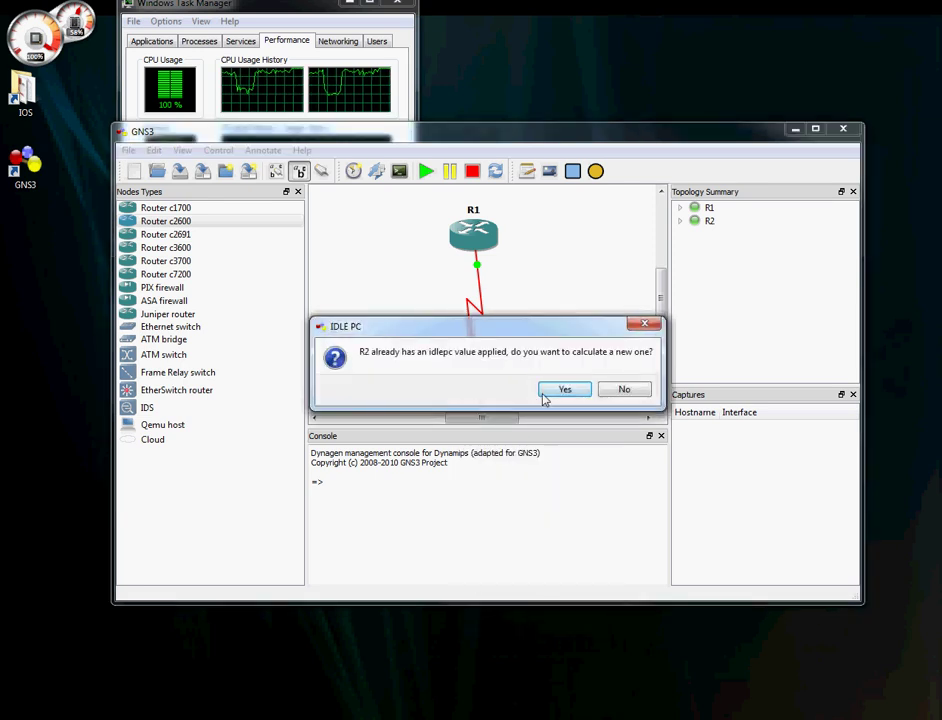
left_click(545, 396)
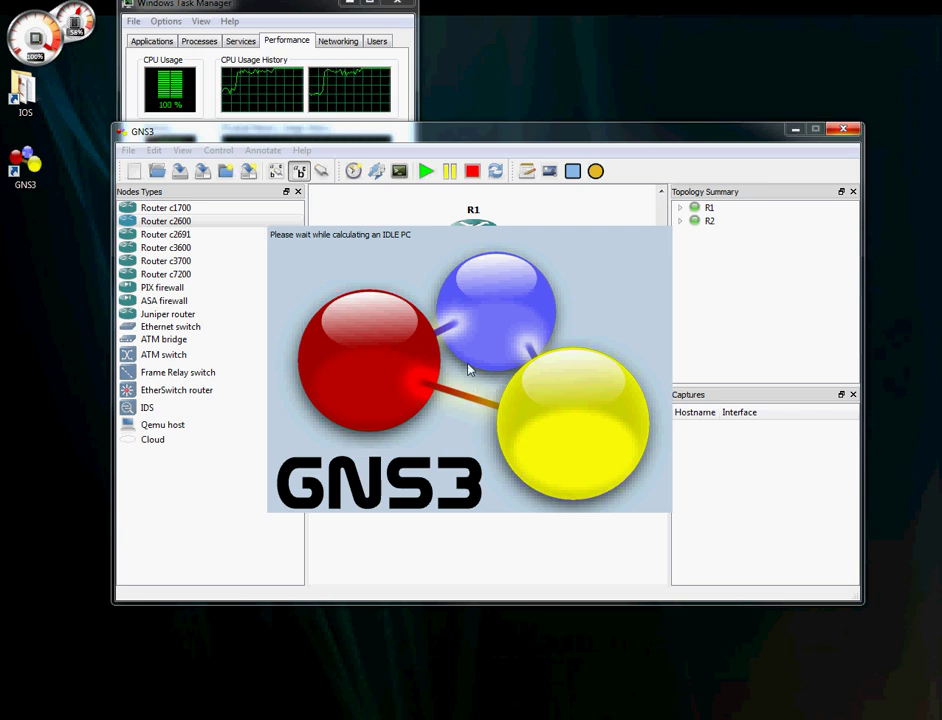
left_click(490, 368)
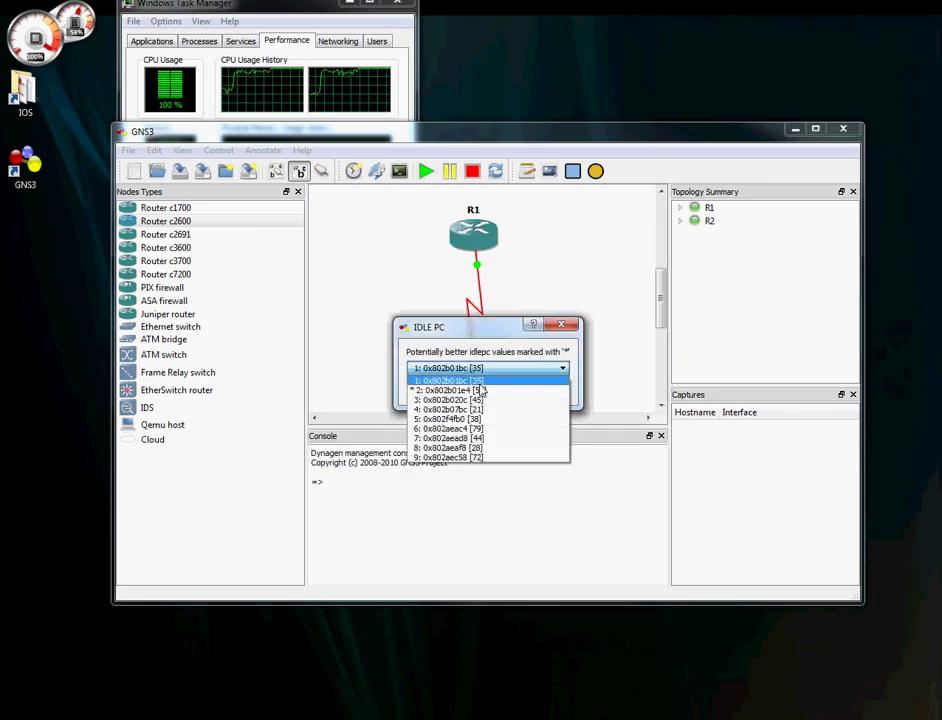
left_click(483, 390)
left_click(482, 389)
left_click(536, 398)
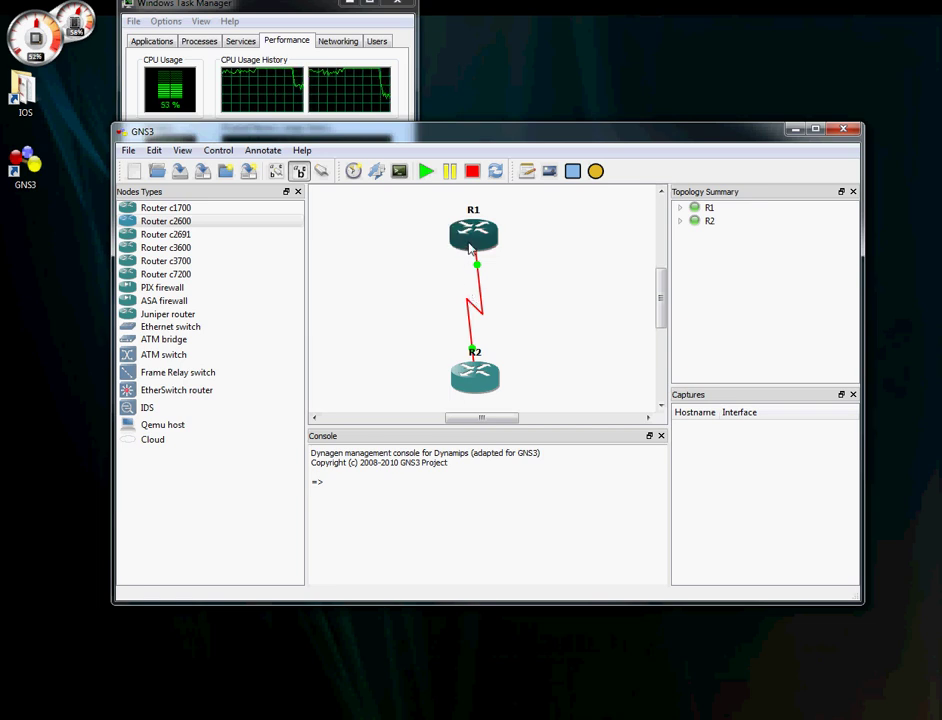
Open a console session to R1 and wake it to the R1> prompt
mouse_move(470, 249)
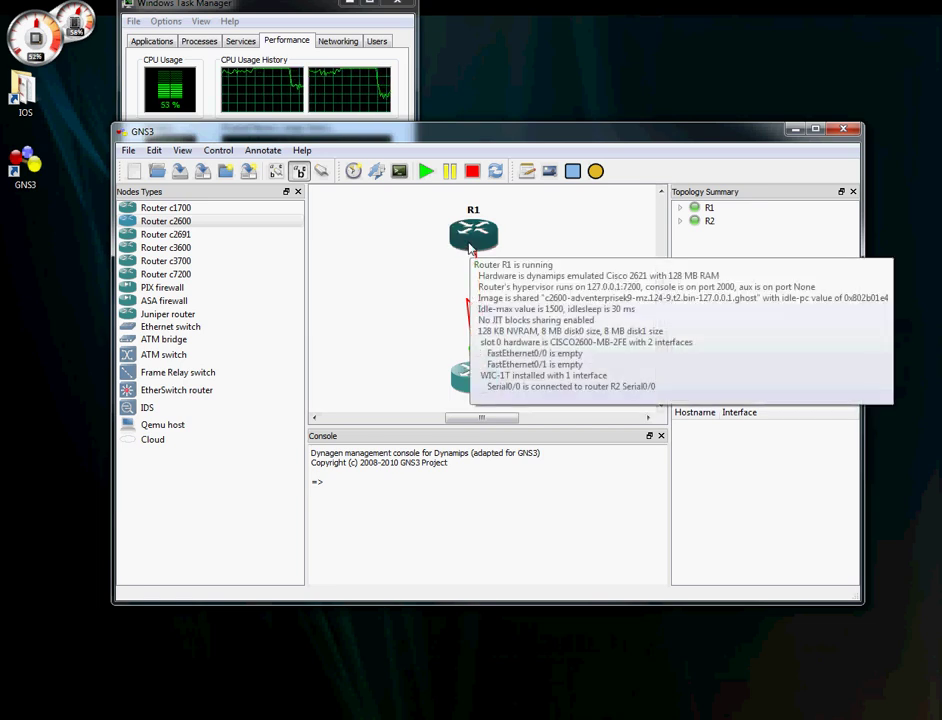
right_click(470, 247)
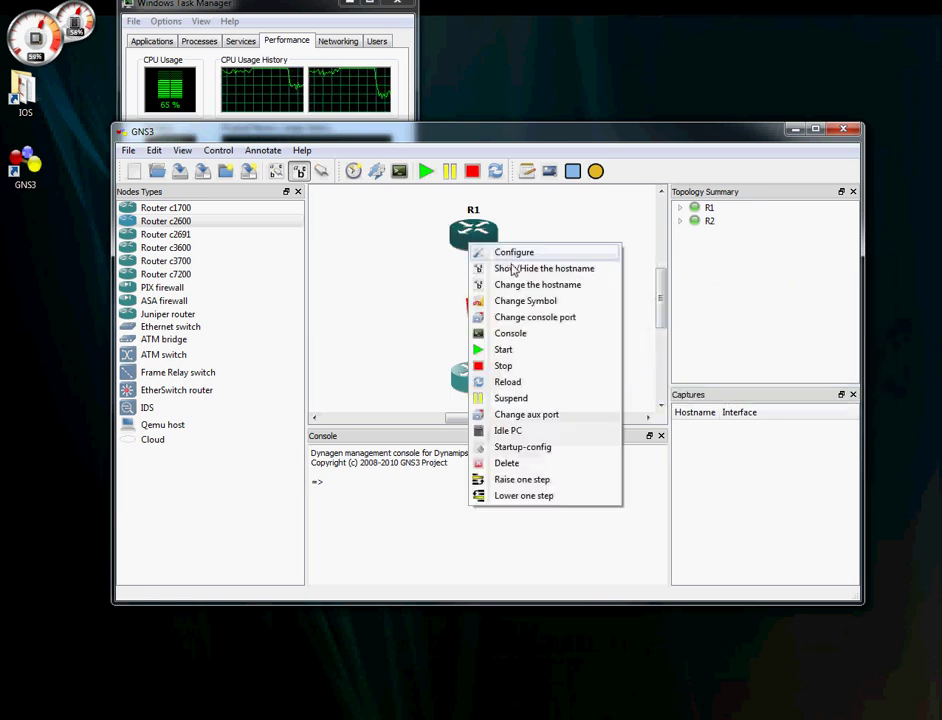
left_click(524, 337)
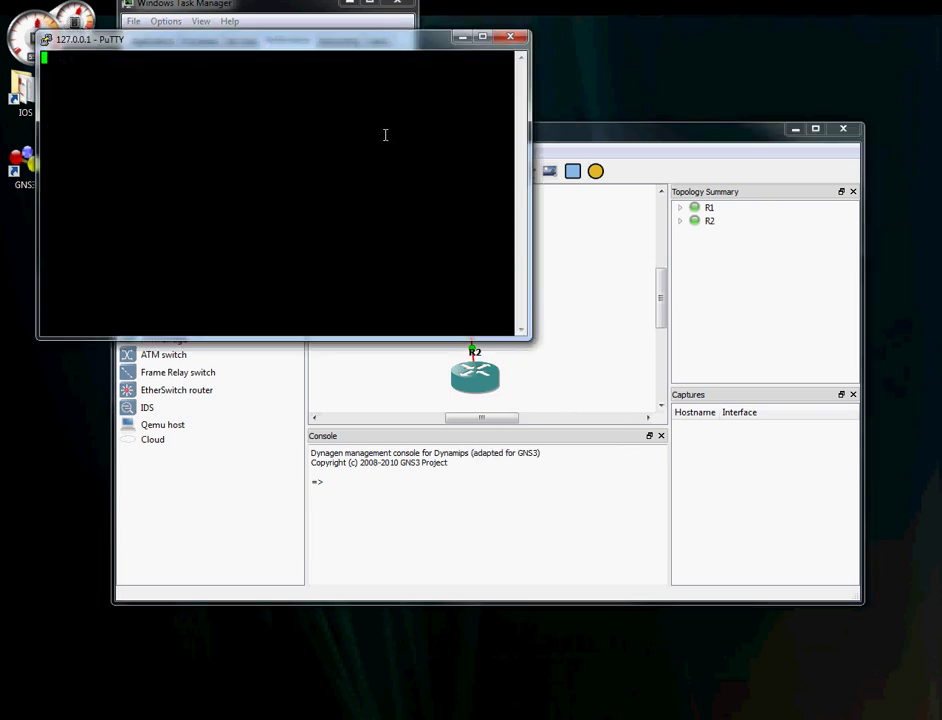
key("Return")
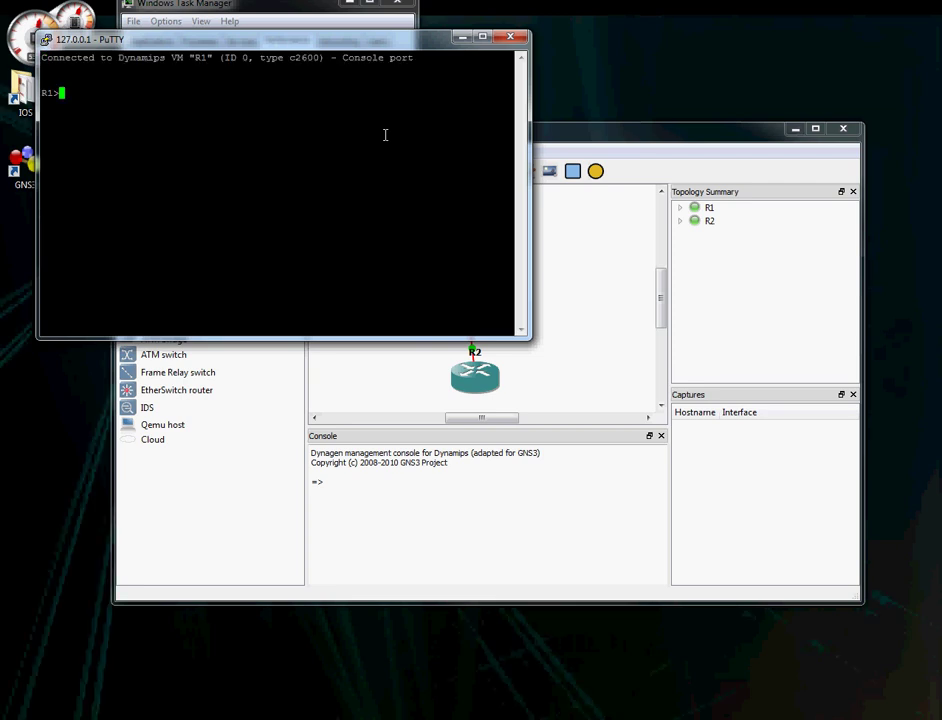
key("Return")
key("Return")
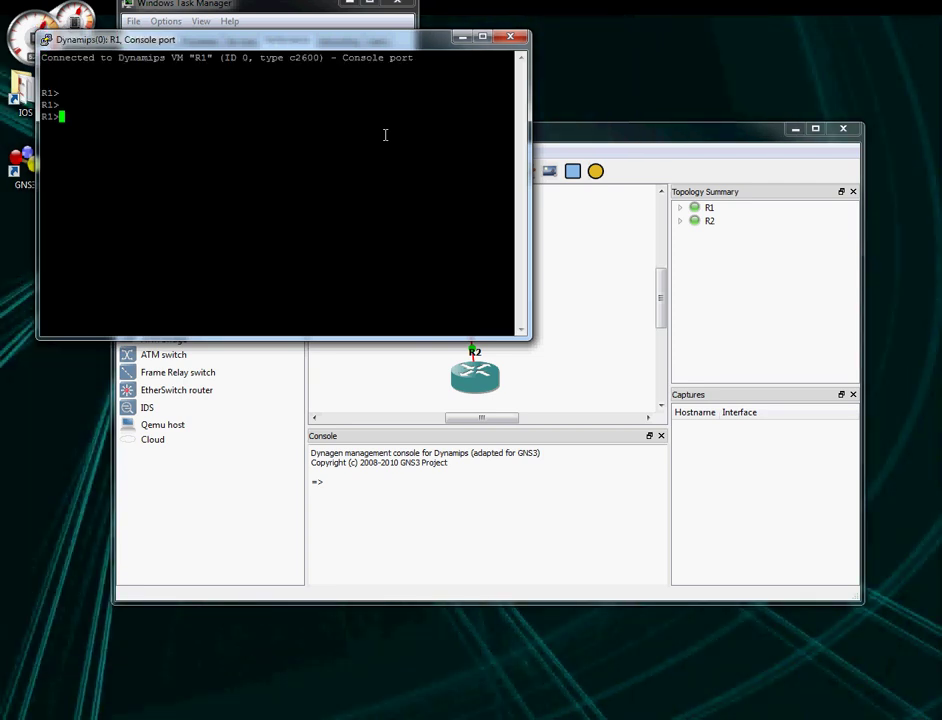
Open R2's console below R1's, wake it to the R2> prompt, then refocus R1
right_click(480, 383)
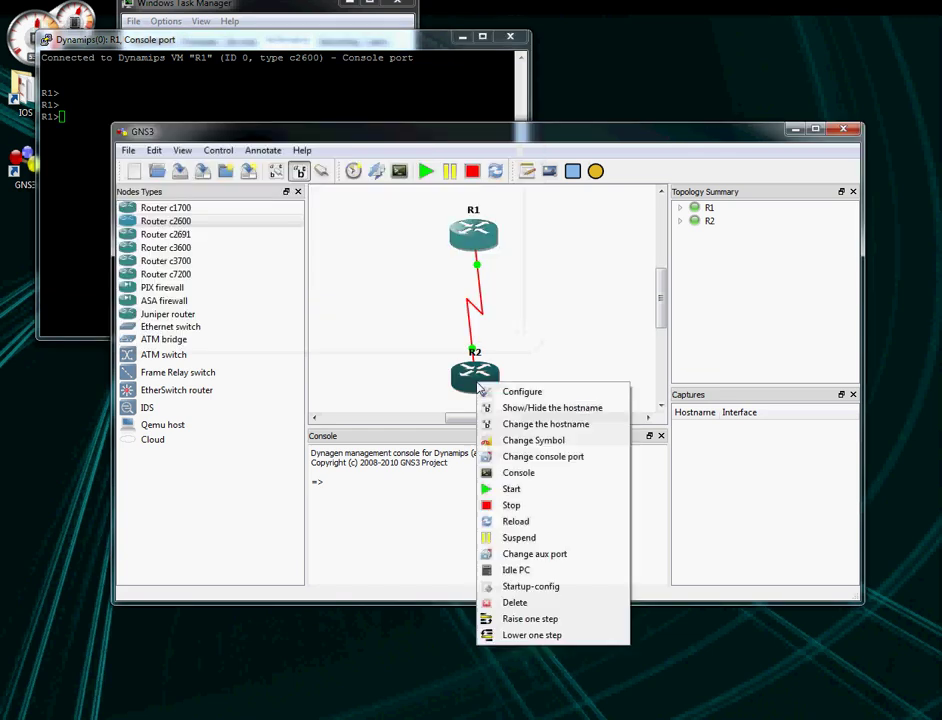
left_click(488, 476)
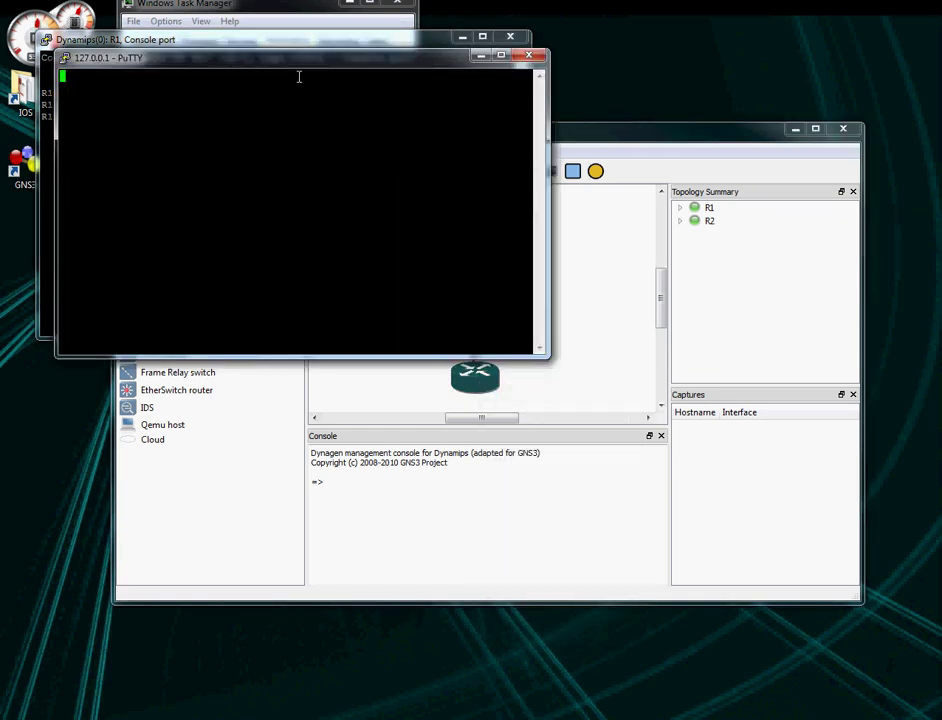
left_click_drag(296, 62, 276, 373)
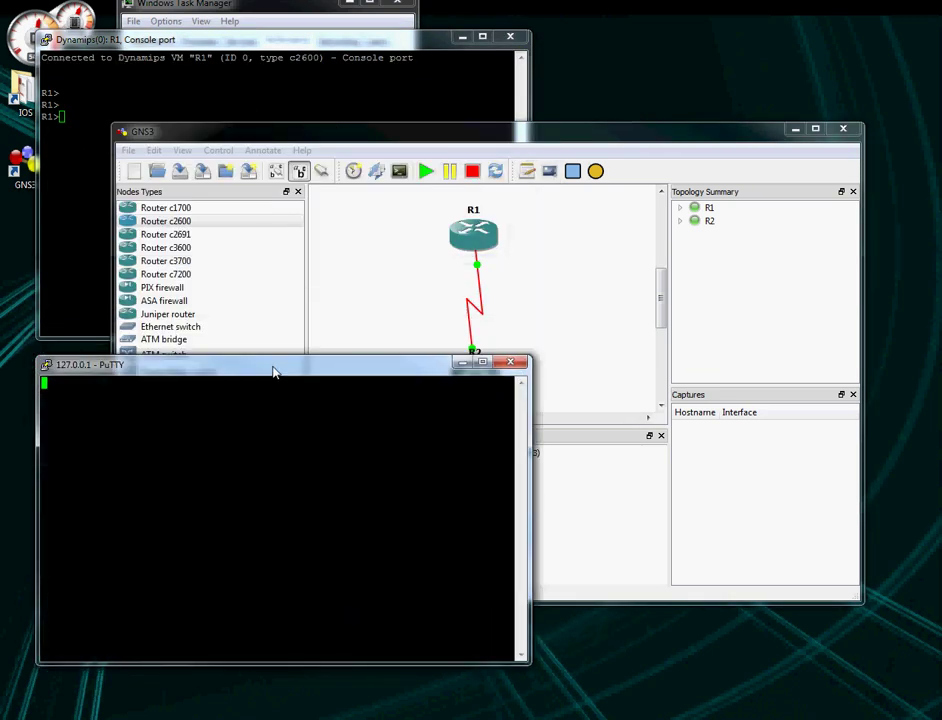
key("Return")
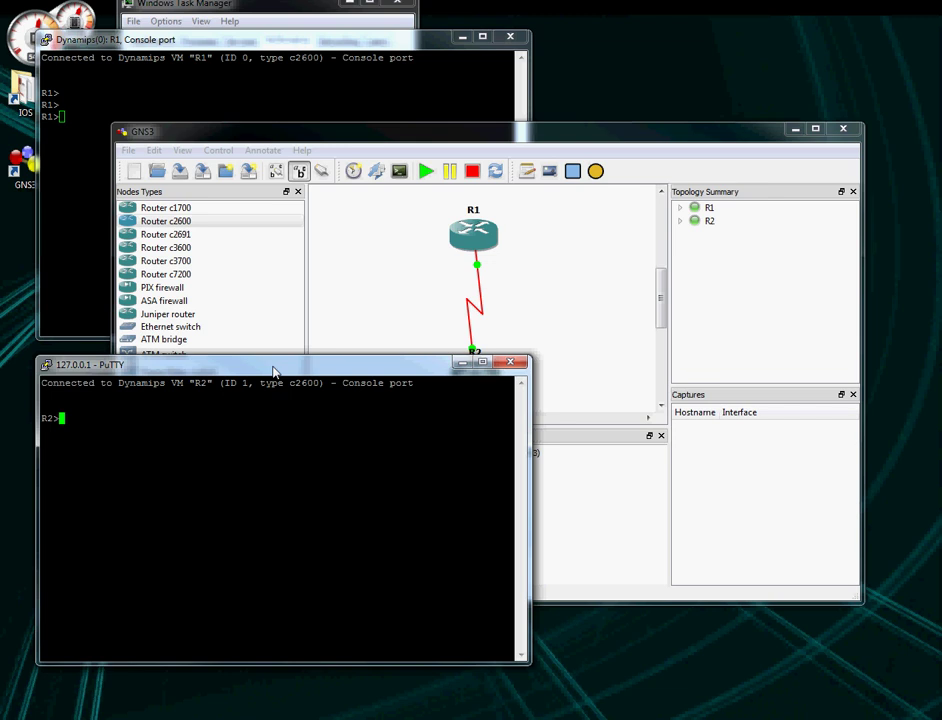
left_click(343, 44)
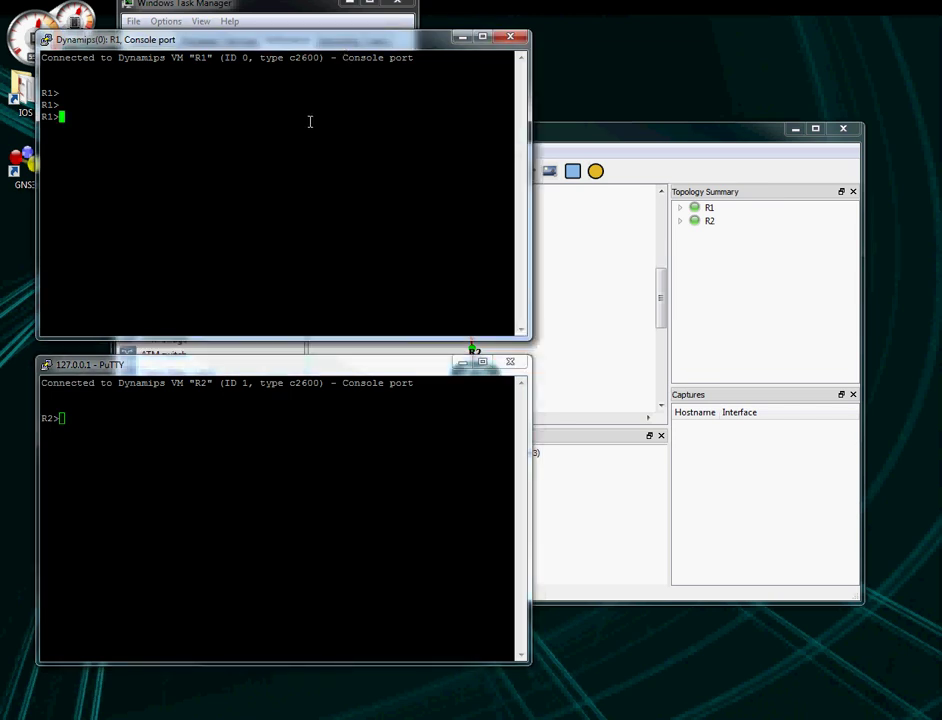
Run enable and show ip interface brief on R1, then show ip int brief on R2
type("ena")
key("Return")
type("show i")
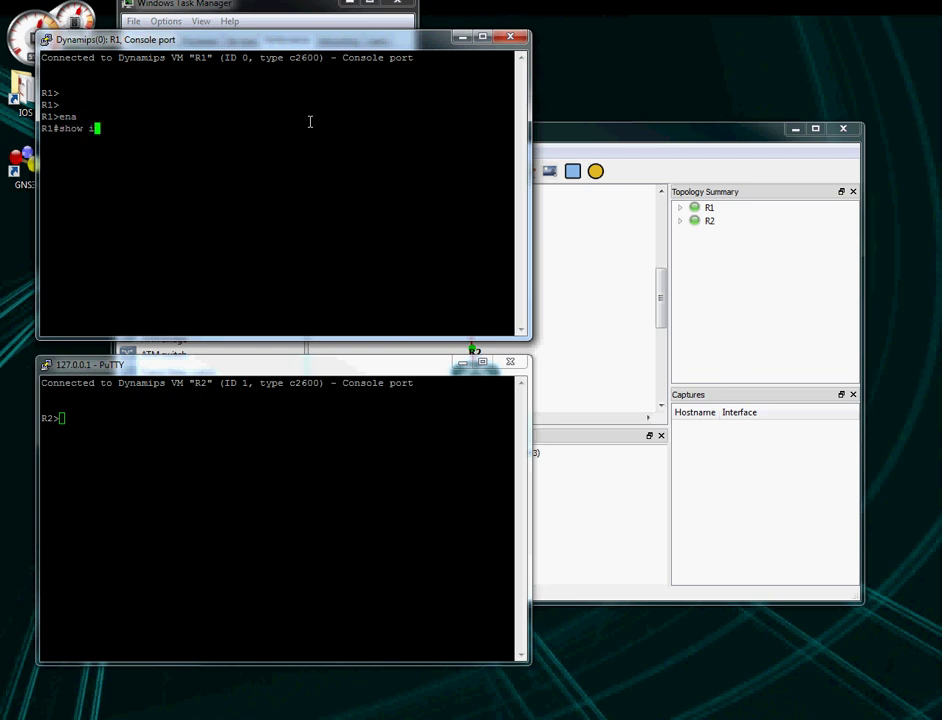
type("p interface brief")
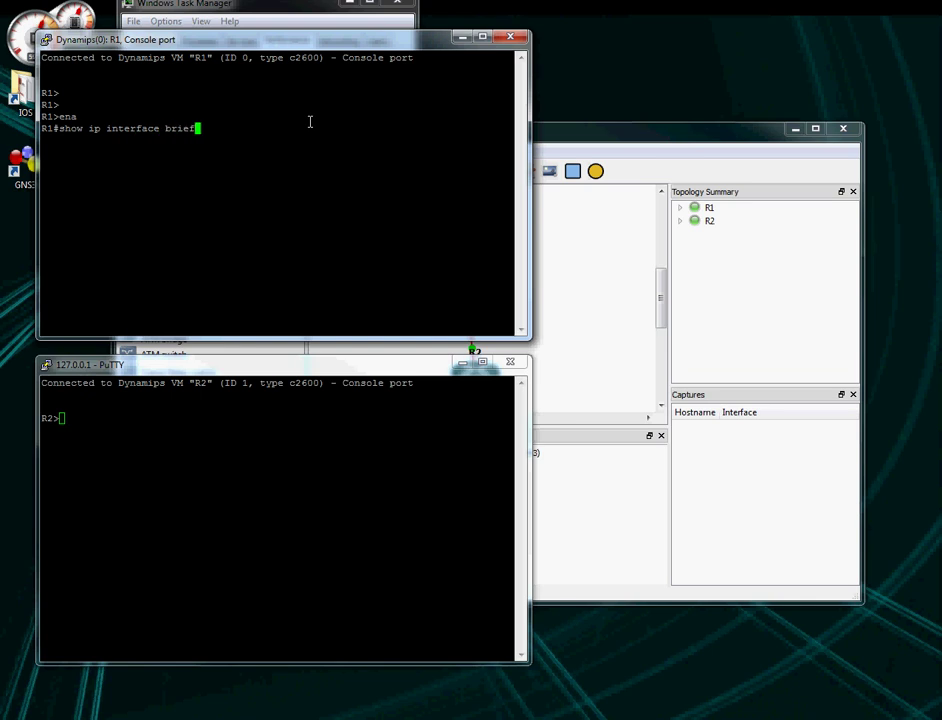
key("Return")
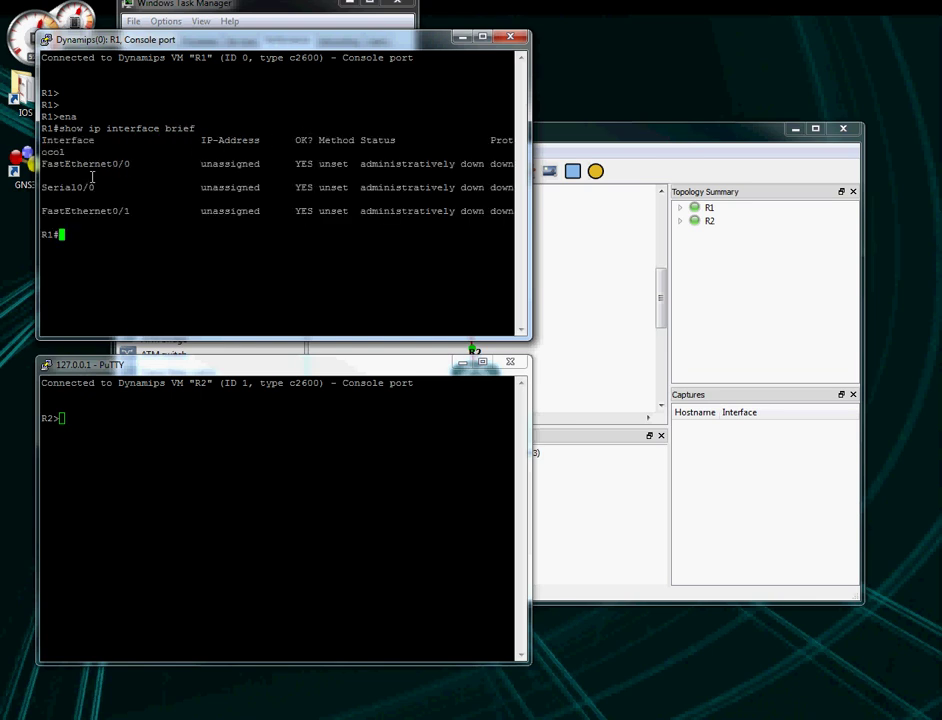
left_click(176, 540)
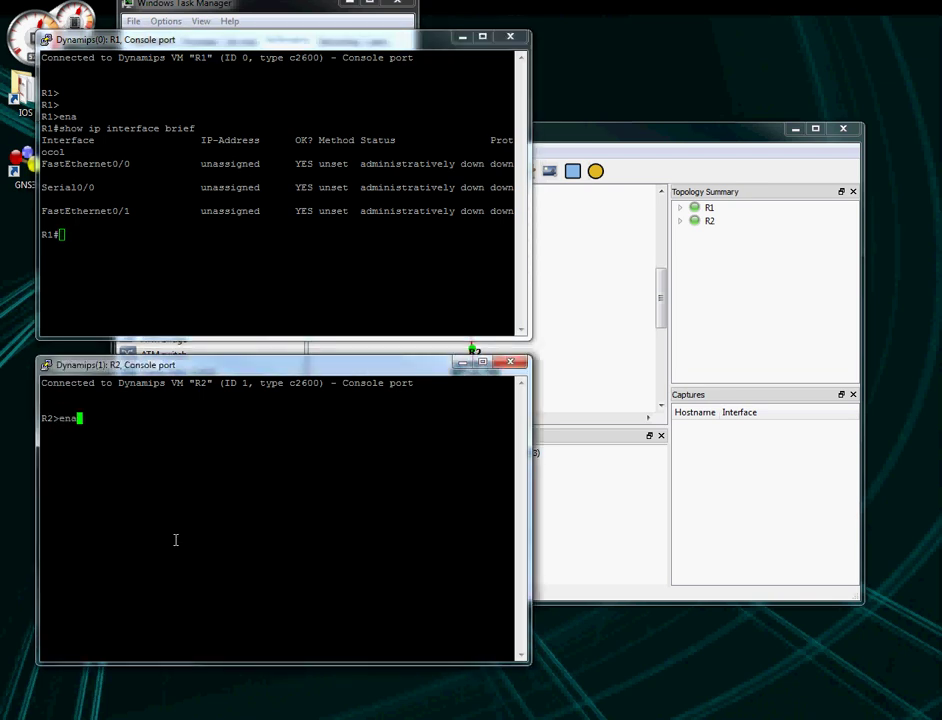
type("show ip int brief")
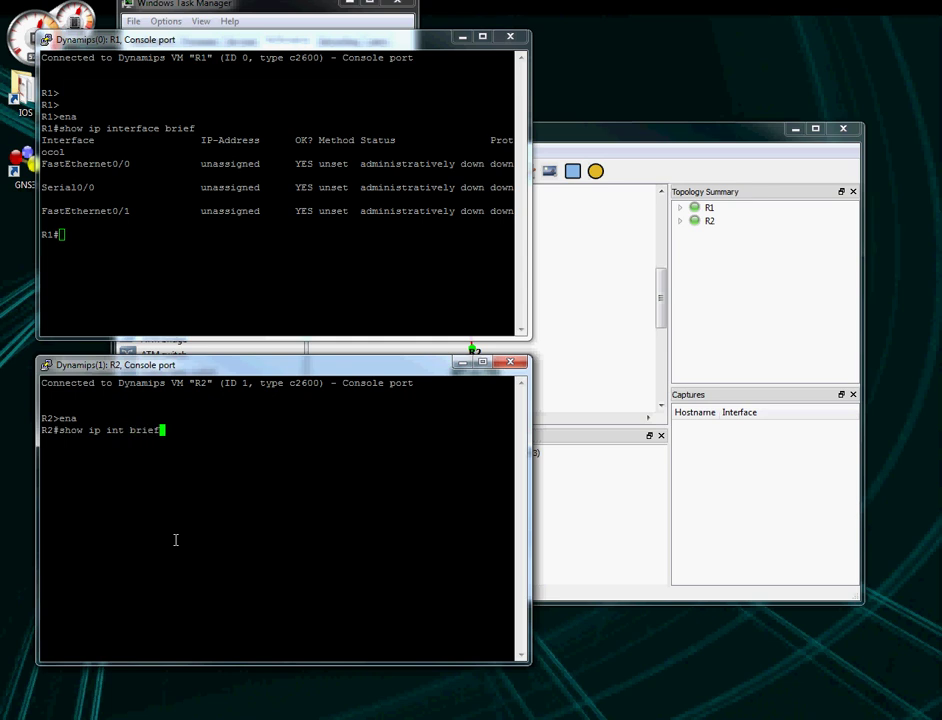
key("Return")
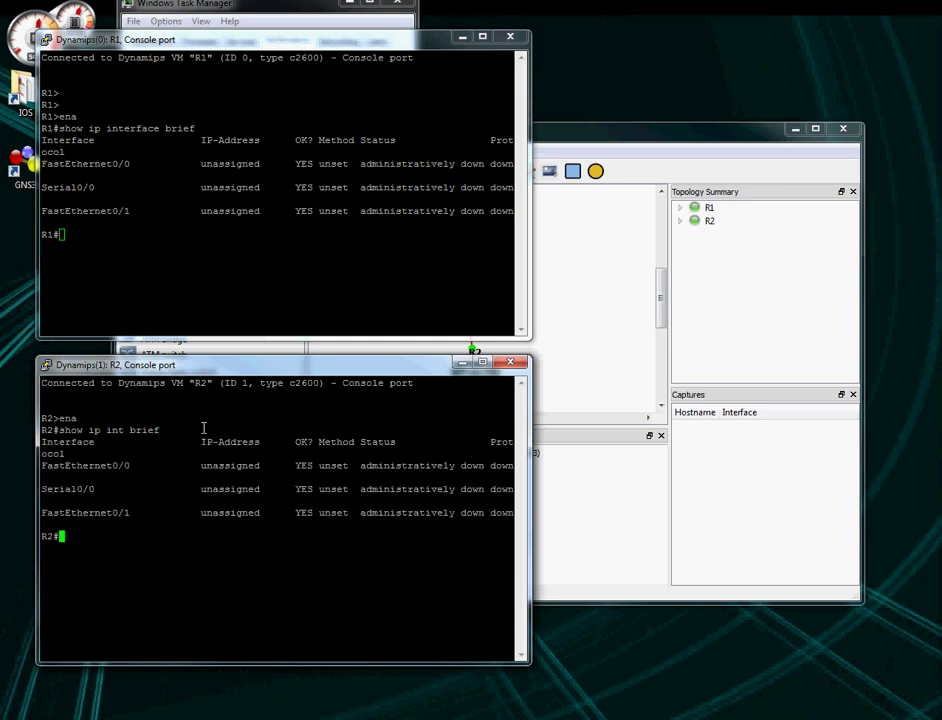
Put R1 into global configuration mode with conf t
left_click(226, 268)
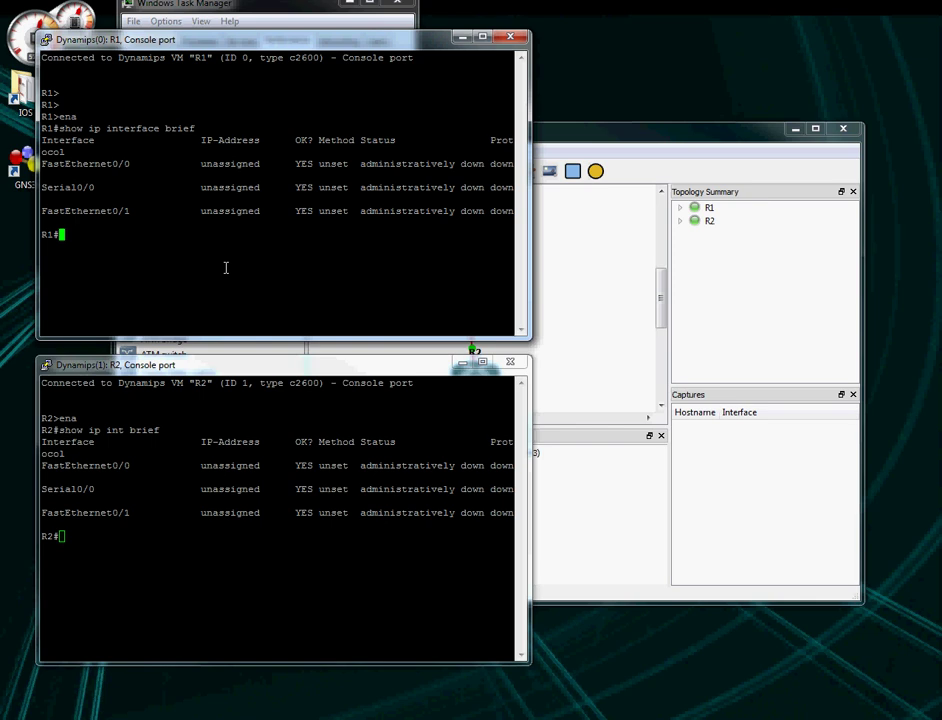
type("conf t")
key("Return")
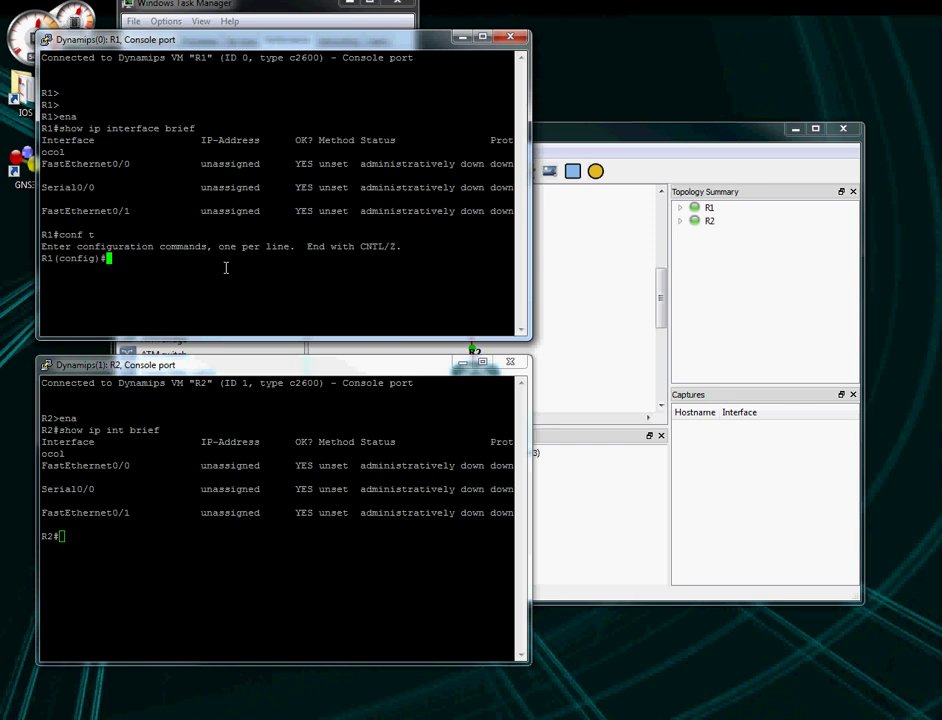
Select R1's interface s0/0 and assign it 192.168.1.1 255.255.255.0
type("int s0/0")
key("Return")
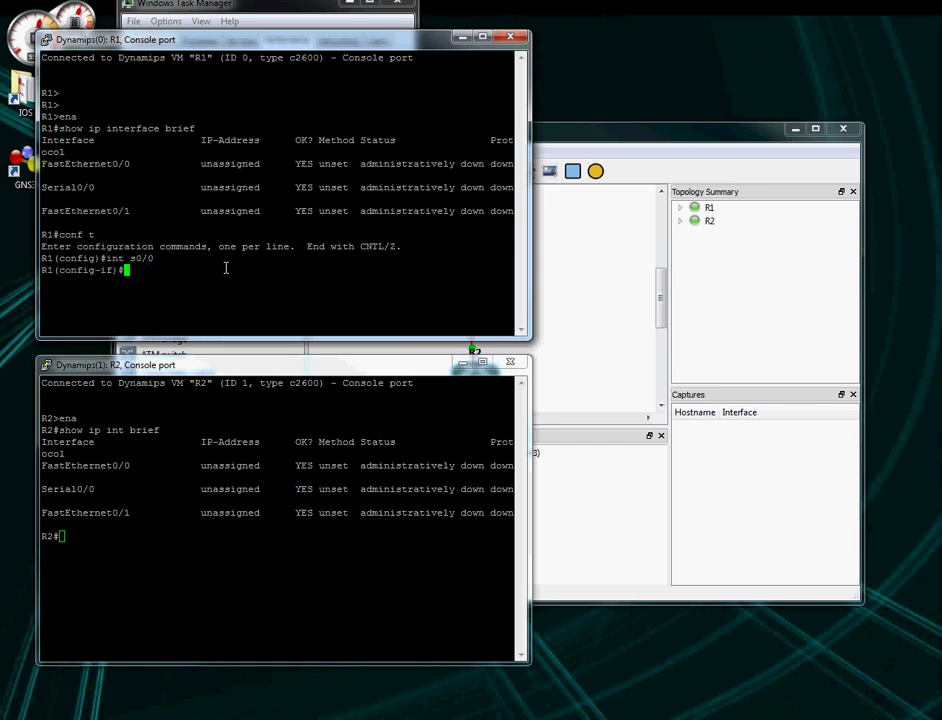
type("ip add 192.168.1.1 255.255.255.0")
key("Return")
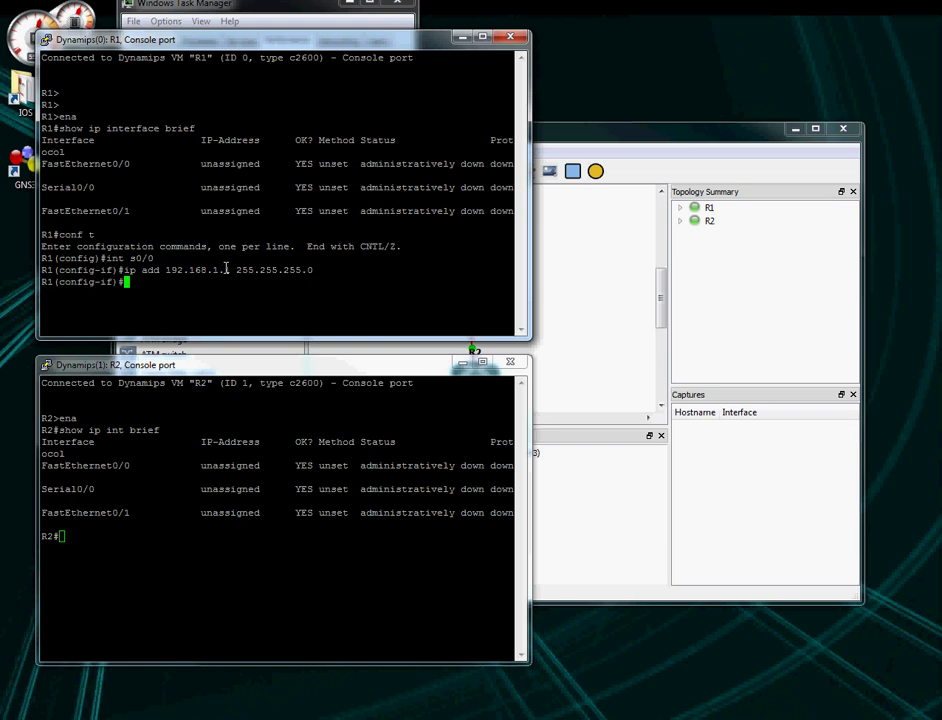
Set Serial0/0's clock rate to 9600 and enable it with no shut
type("clock")
key("Tab")
type("r")
key("Tab")
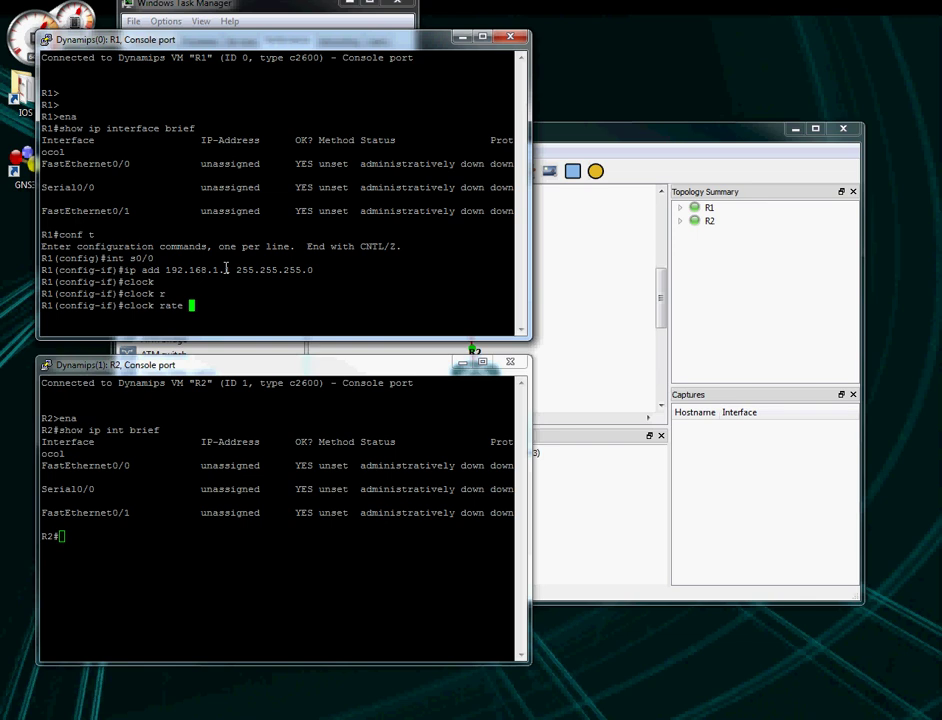
type("9600")
key("Return")
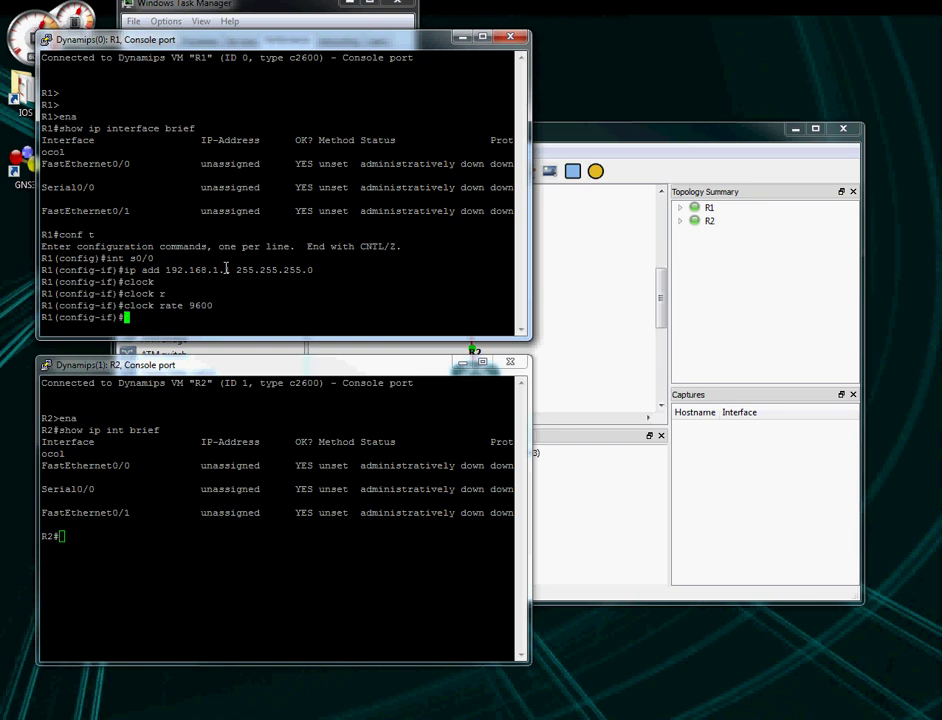
type("no shut")
key("Return")
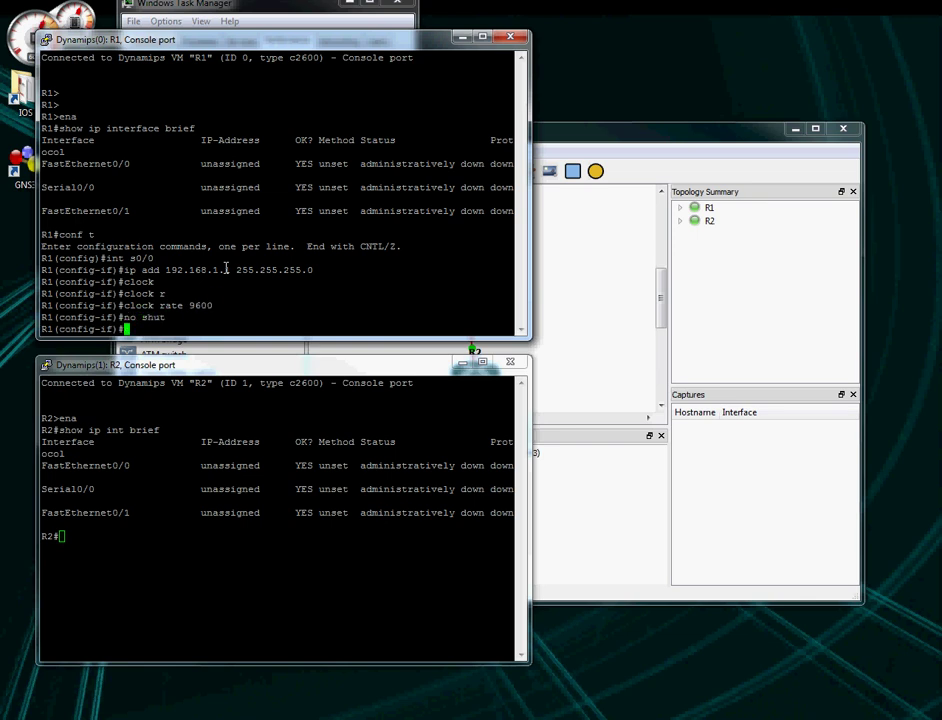
left_click(197, 551)
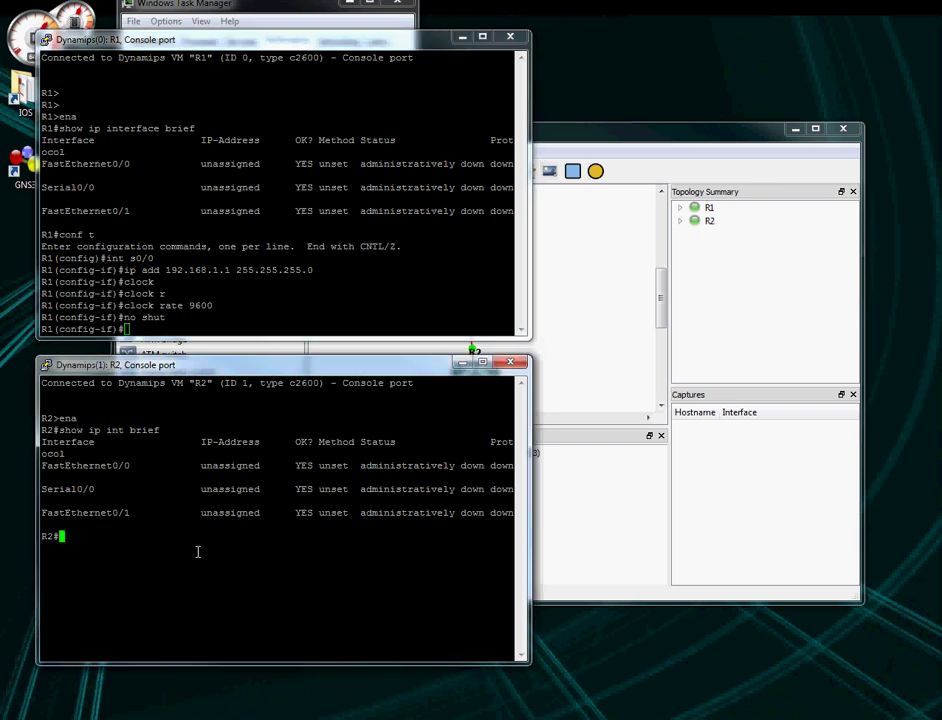
On R2, enter conf t, select s0/0 and assign 192.168.1.2 255.255.255.0
type("conf t")
key("Return")
type("int s0/0")
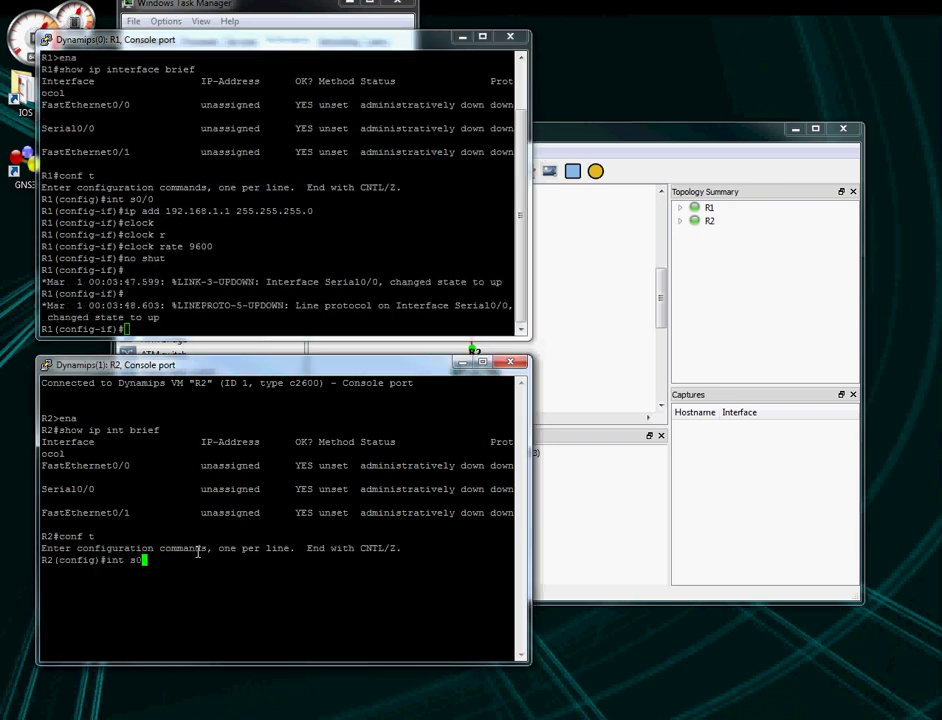
key("Return")
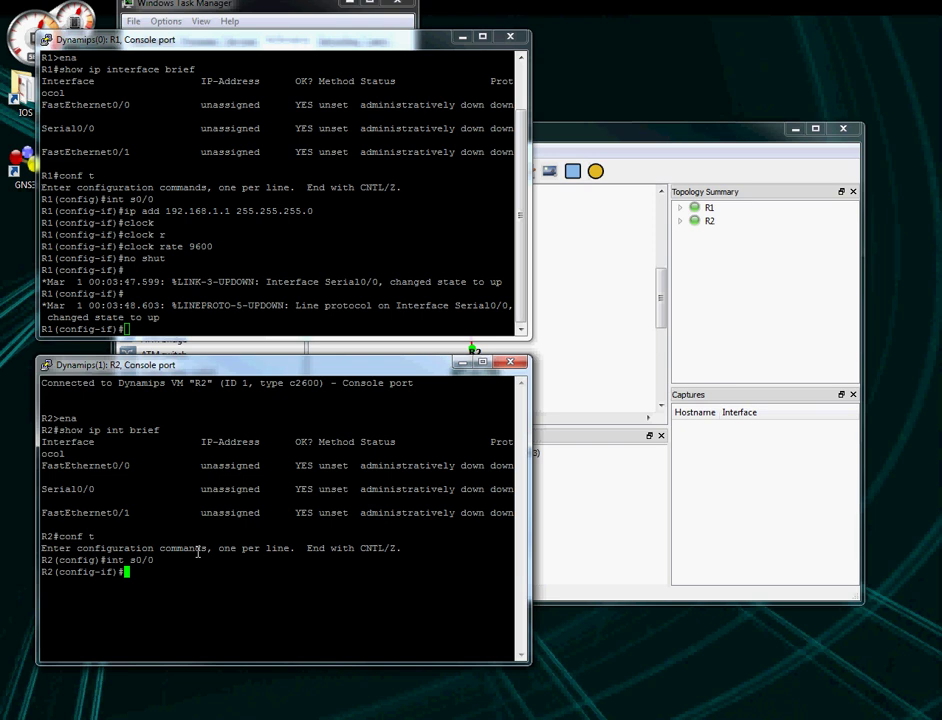
type("ip add 192.168.")
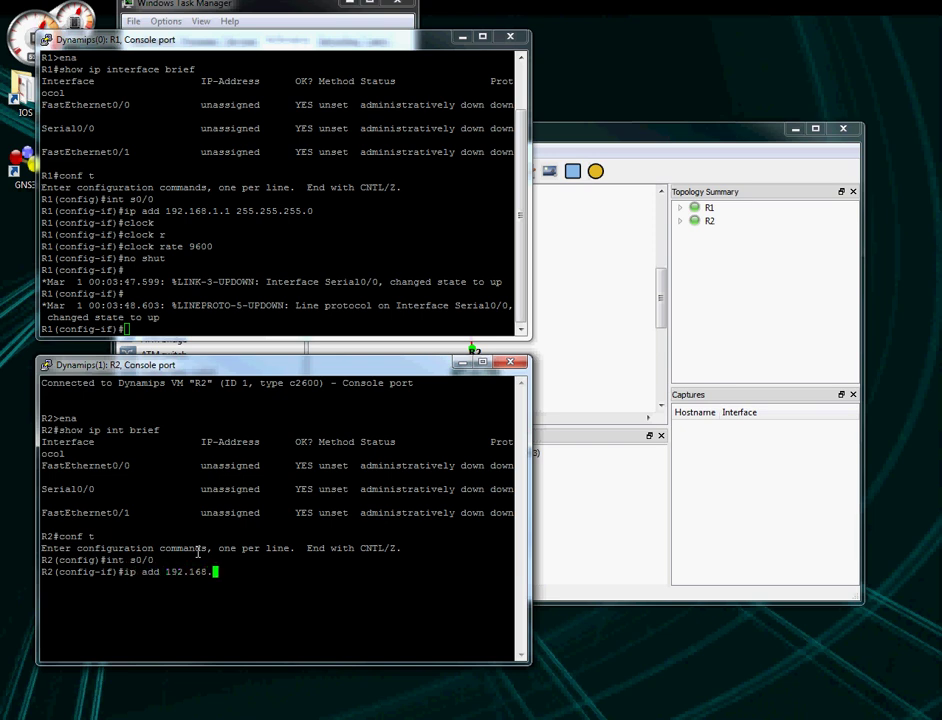
type("1.2 255.255.255.0")
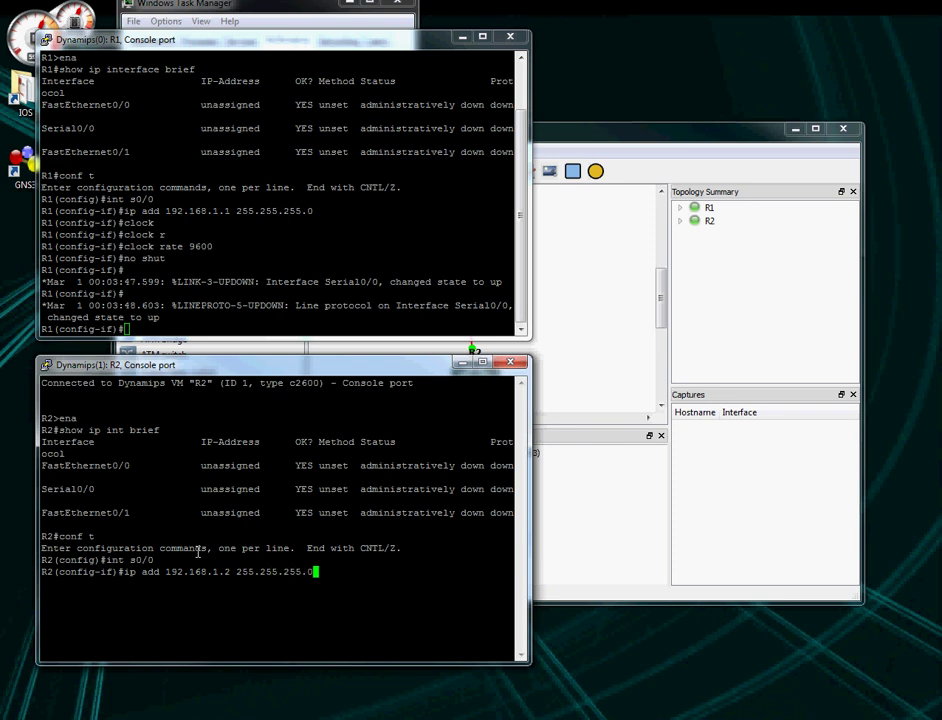
key("Return")
Set clock rate 9600 on R2's Serial0/0, then remove it with no clock rate 9600
type("clrock ra")
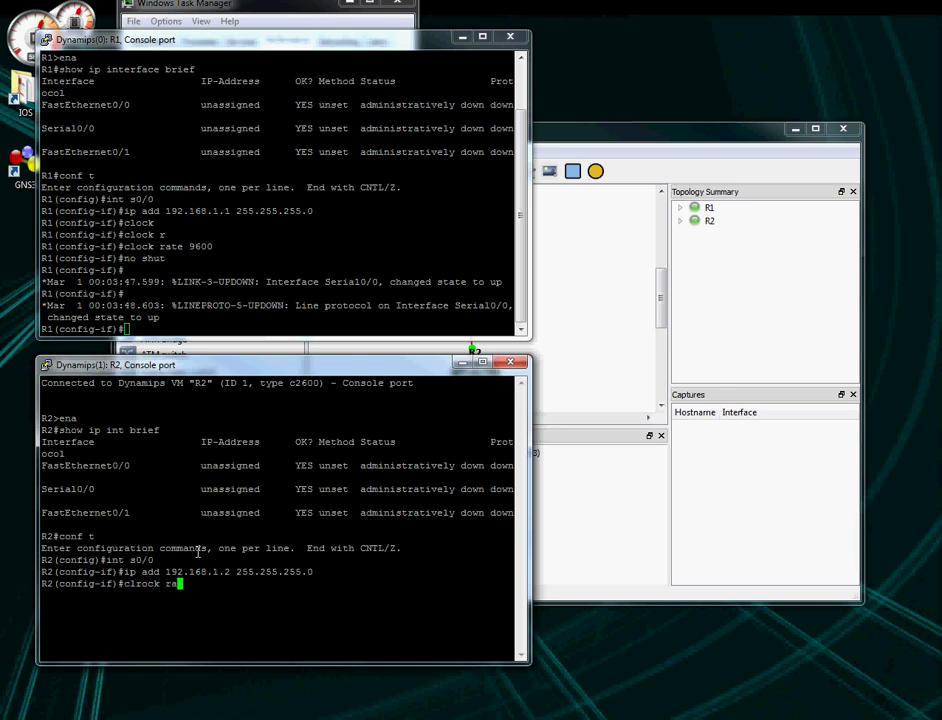
key("Tab")
key("BackSpace")
key("BackSpace")
key("BackSpace")
key("BackSpace")
key("BackSpace")
key("BackSpace")
key("BackSpace")
type("ock rate ")
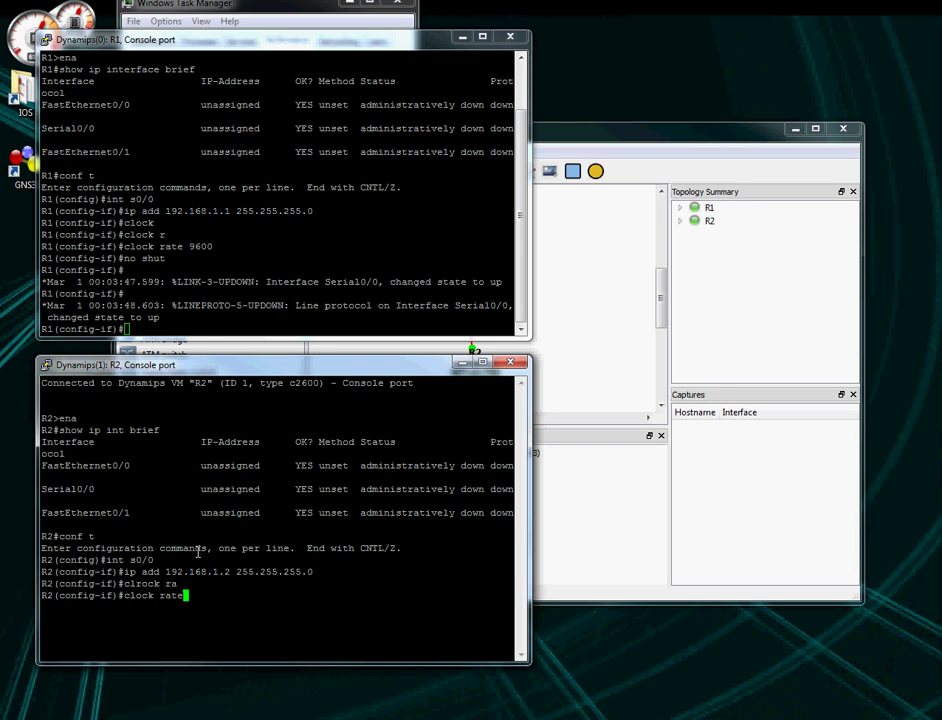
type("9600")
key("Return")
key("Up")
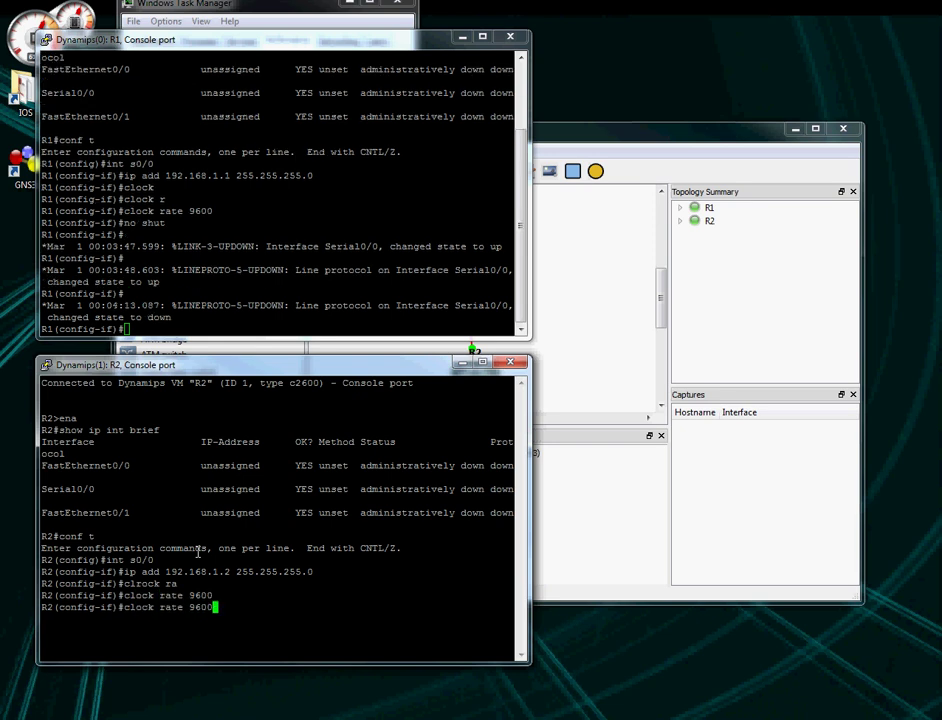
key("Left")
key("Left")
key("Left")
key("Left")
key("Left")
key("Left")
key("Left")
key("Left")
key("Left")
key("Left")
key("Left")
key("Left")
key("Left")
key("Left")
key("Left")
type("no")
key("Return")
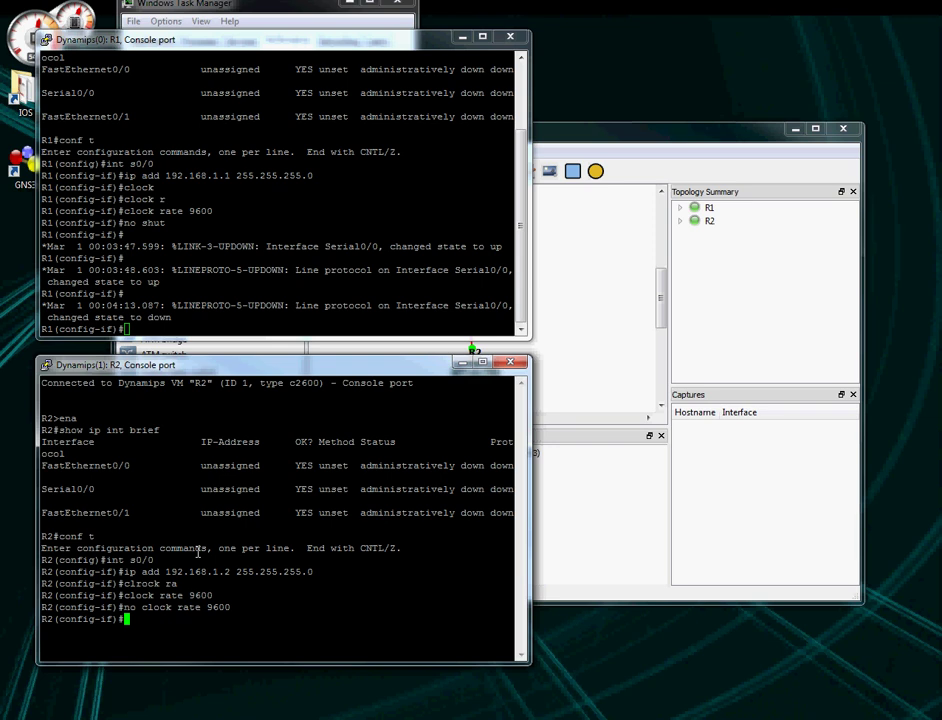
Enable R2's Serial0/0 with no shut and refresh the prompts in both consoles
type("no shut")
key("Return")
left_click(259, 285)
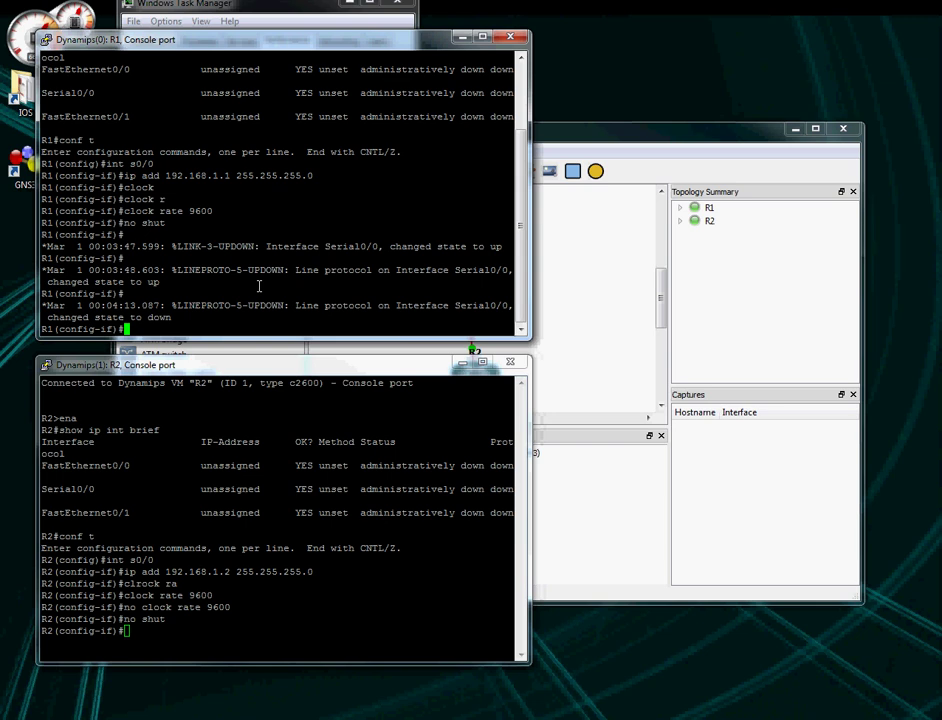
key("Return")
left_click(316, 585)
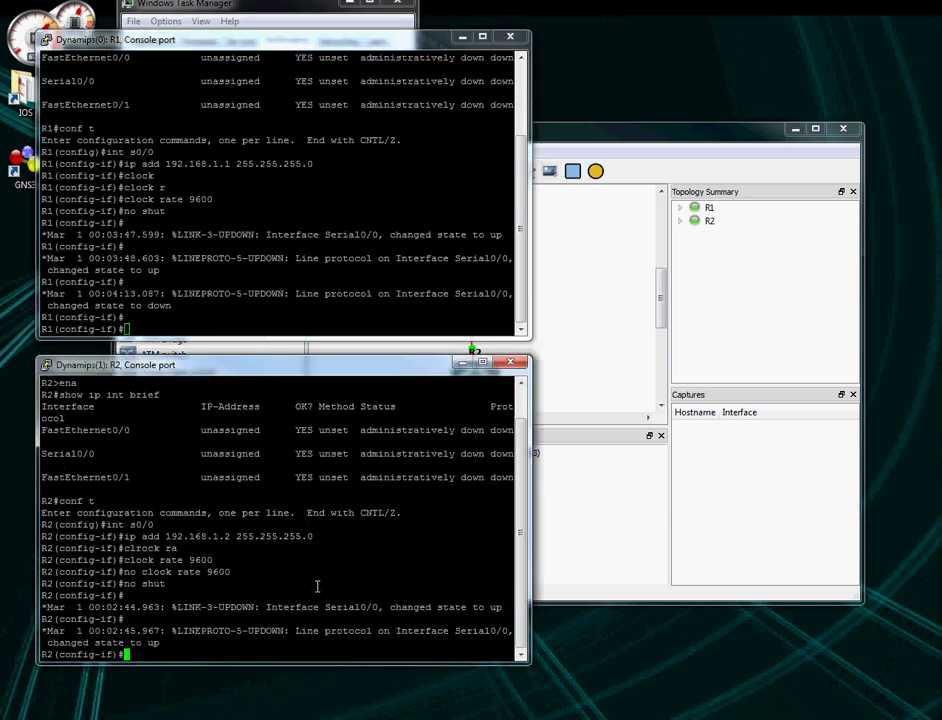
key("Return")
left_click(265, 208)
Exit configuration mode on R1 and run show ip interface brief
key("Up")
key("Up")
key("Up")
key("Up")
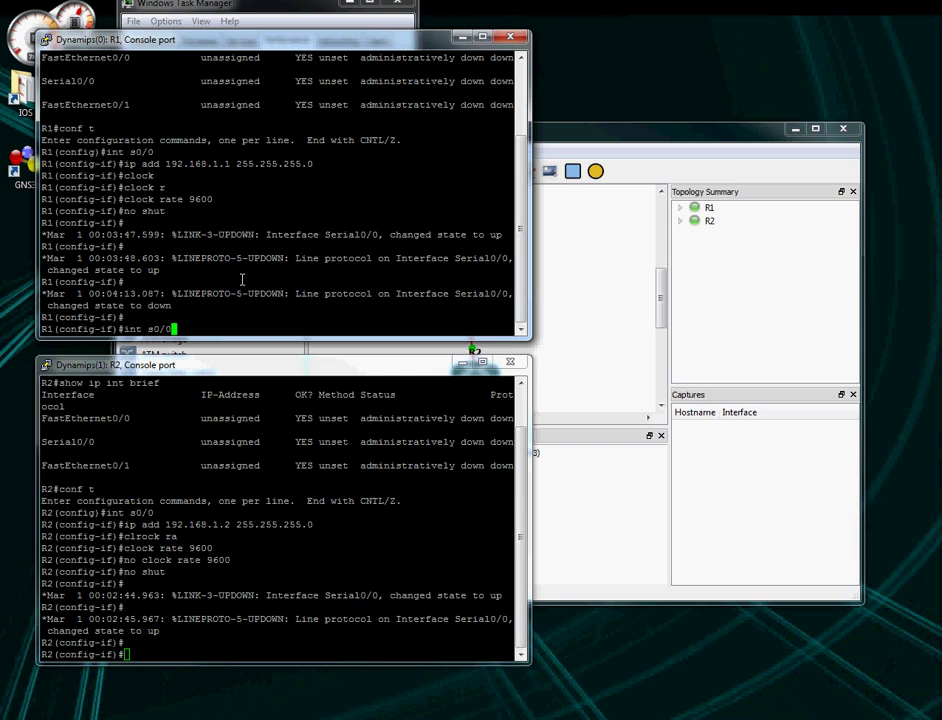
key("BackSpace")
key("BackSpace")
key("BackSpace")
key("BackSpace")
key("BackSpace")
key("BackSpace")
key("BackSpace")
key("BackSpace")
key("ctrl+z")
type("show ip interface brief")
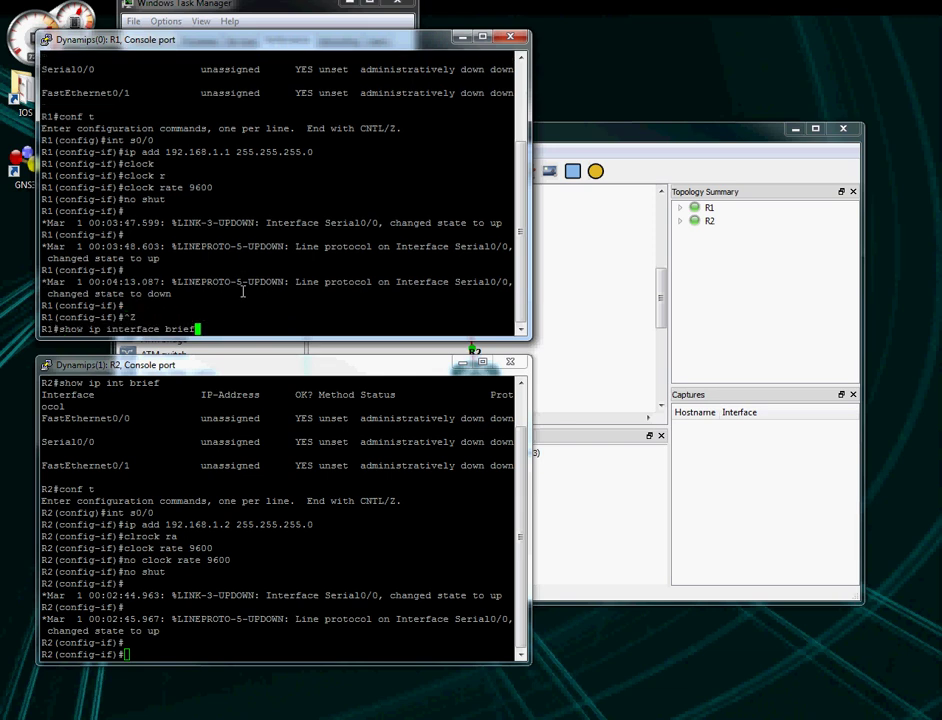
key("Return")
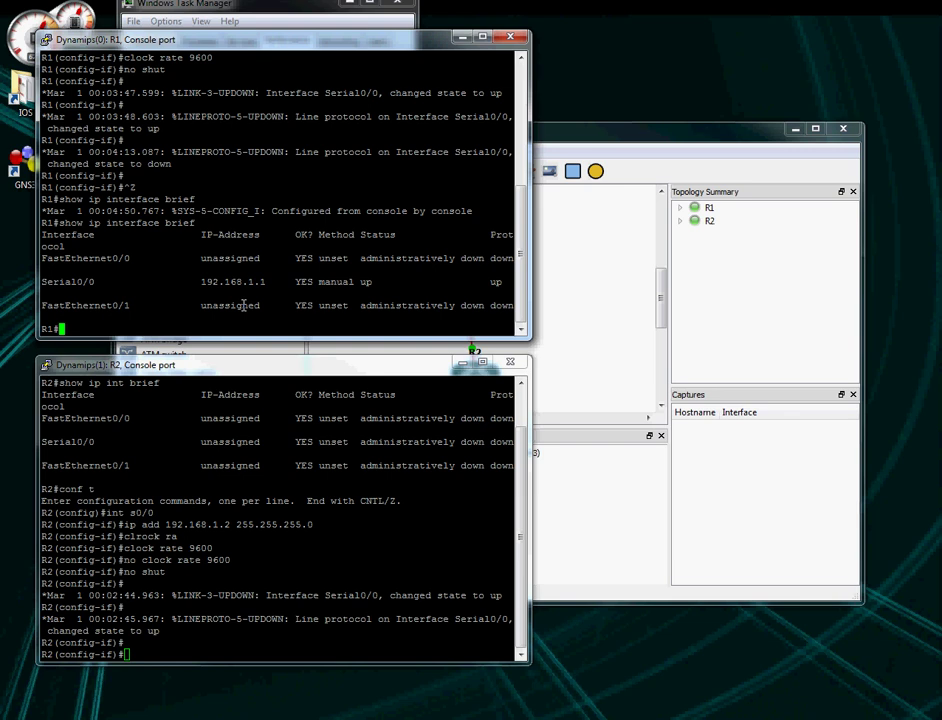
Exit configuration mode on R2 and run show ip int brief and show ip route
left_click(272, 505)
key("Return")
key("Return")
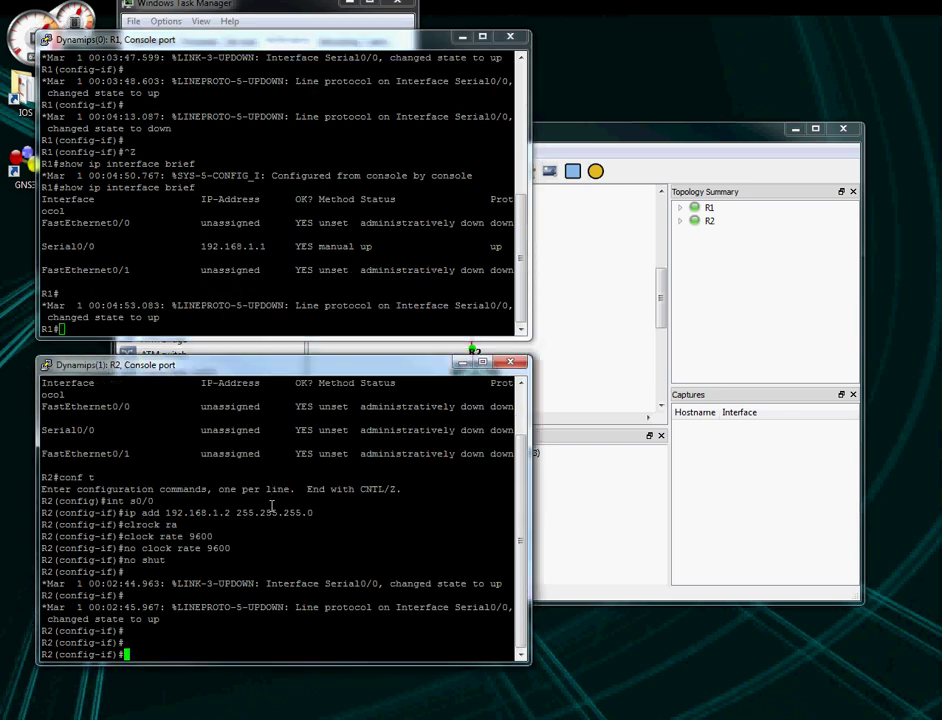
key("ctrl+z")
key("Return")
key("Return")
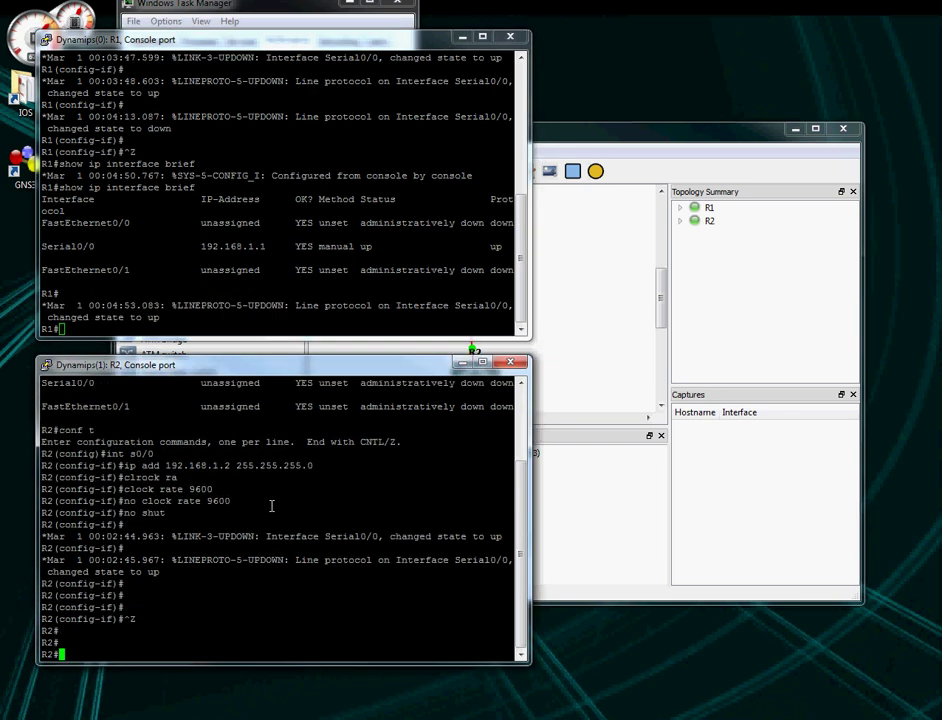
type("show ip int brief")
key("Return")
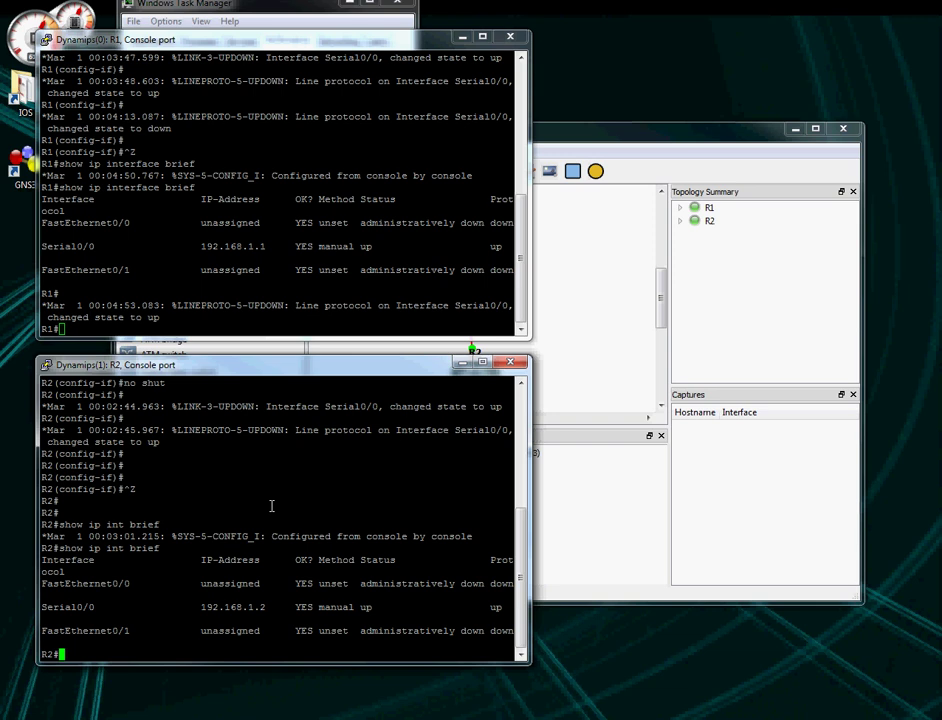
type("show ip route")
key("Return")
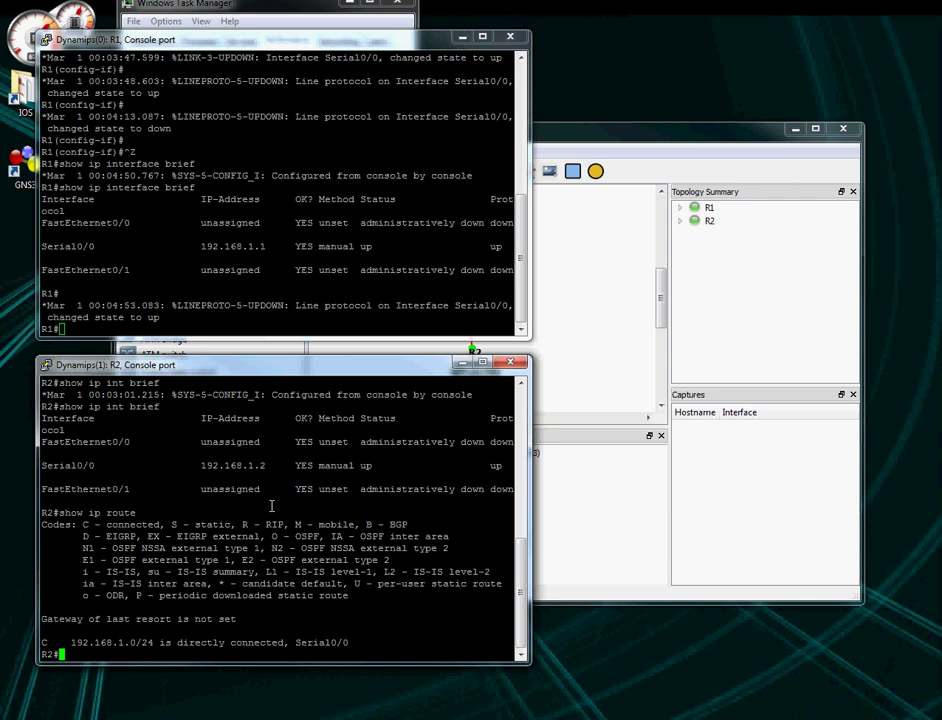
Ping 192.168.1.1 from R2 and 192.168.1.2 from R1, then type ? on R1
type("ping 192.168.1.1")
key("Return")
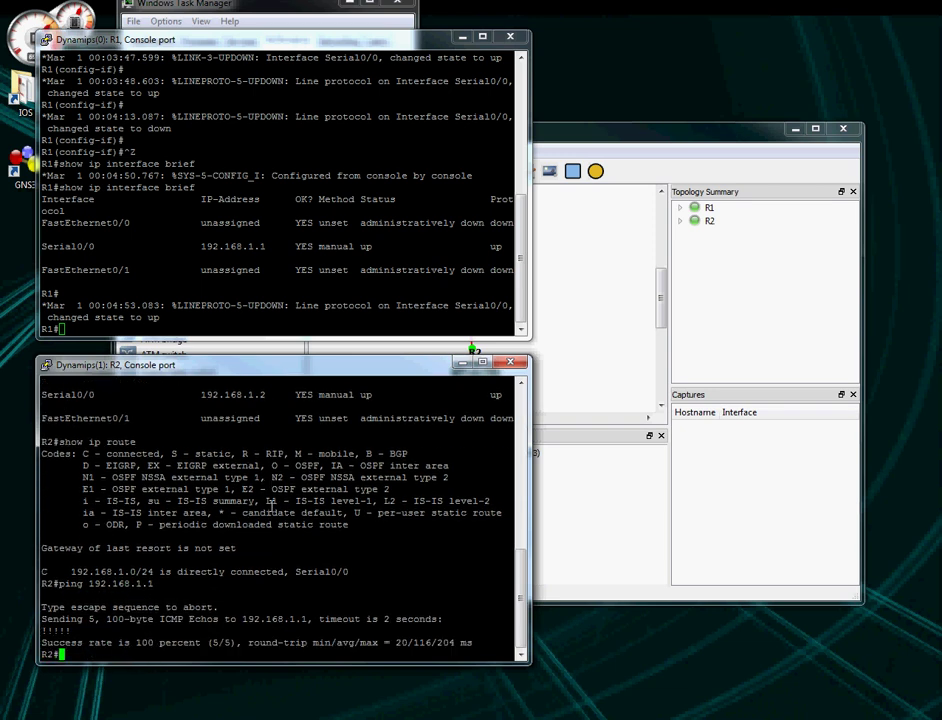
left_click(229, 285)
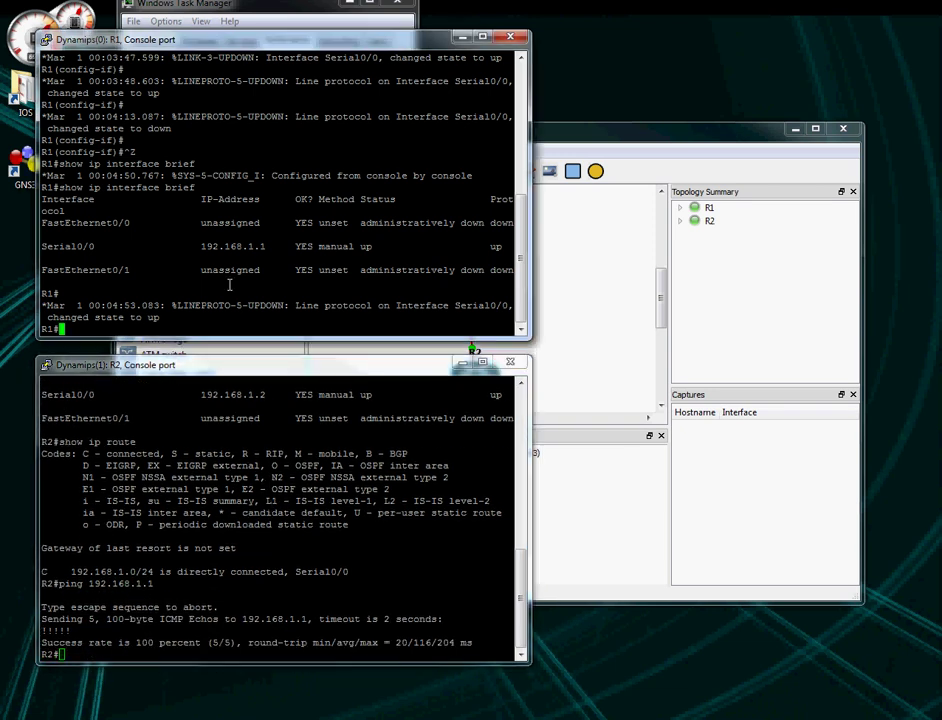
key("Return")
key("Return")
type("ping 192.")
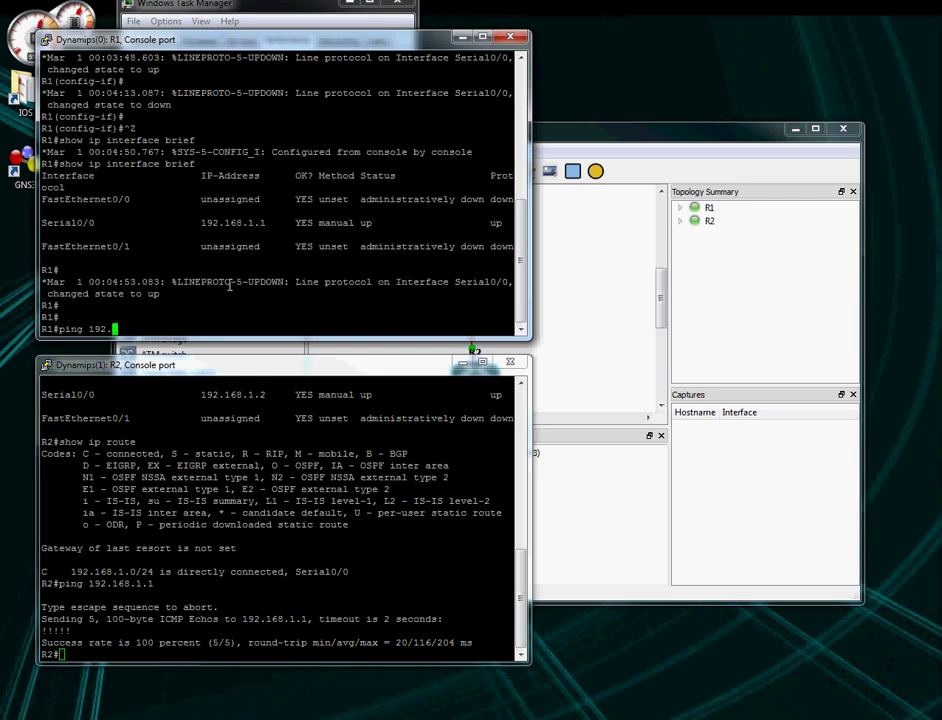
type("168.1.2")
key("Return")
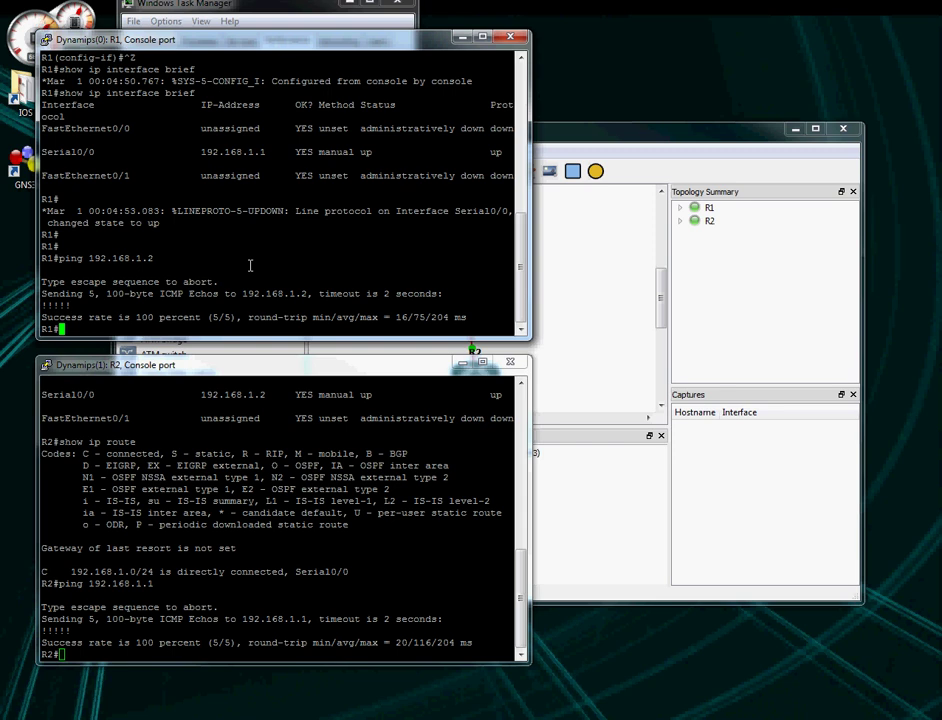
type("?")
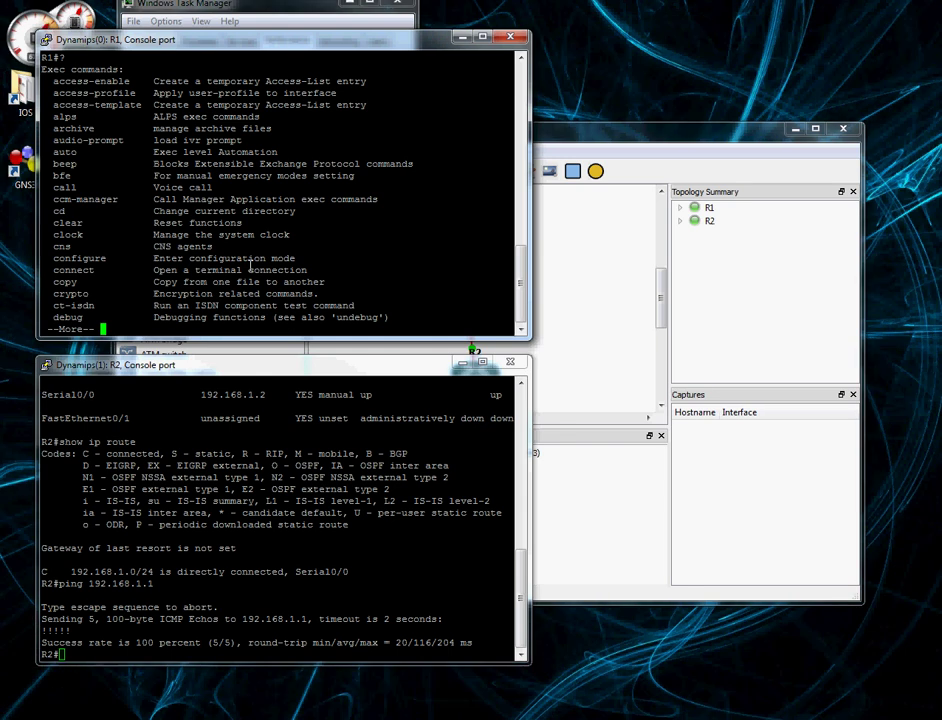
Page through R1's exec command list with Space until it ends
key("space")
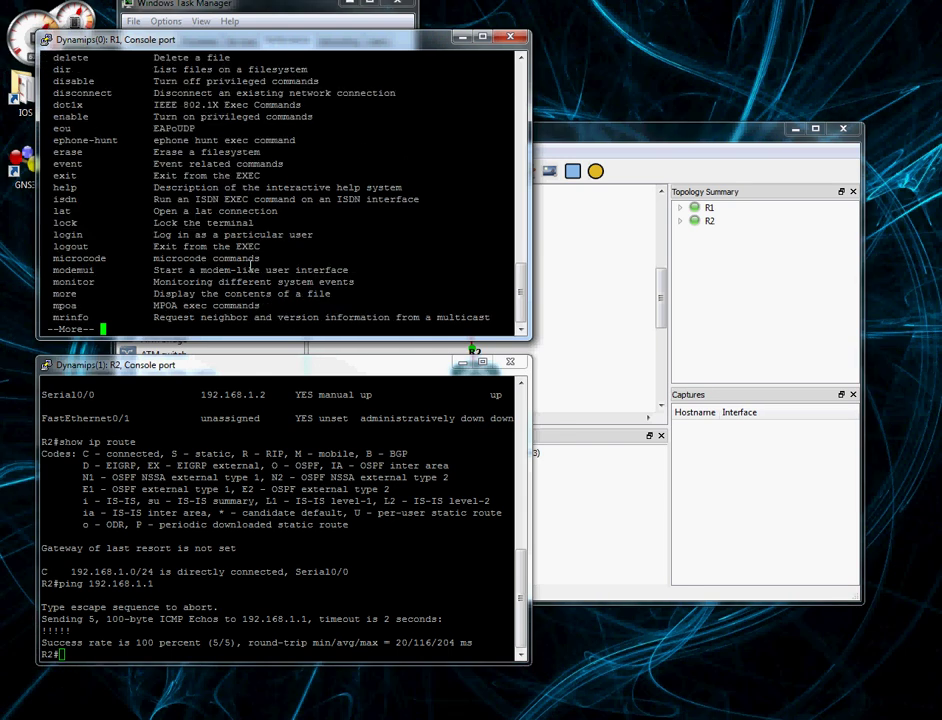
key("space")
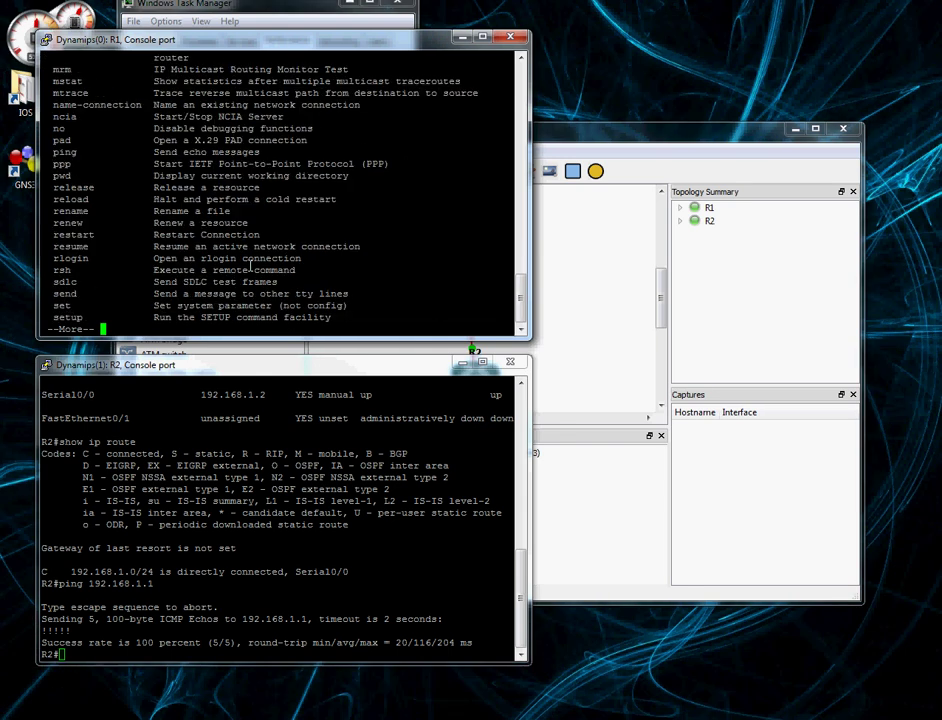
key("space")
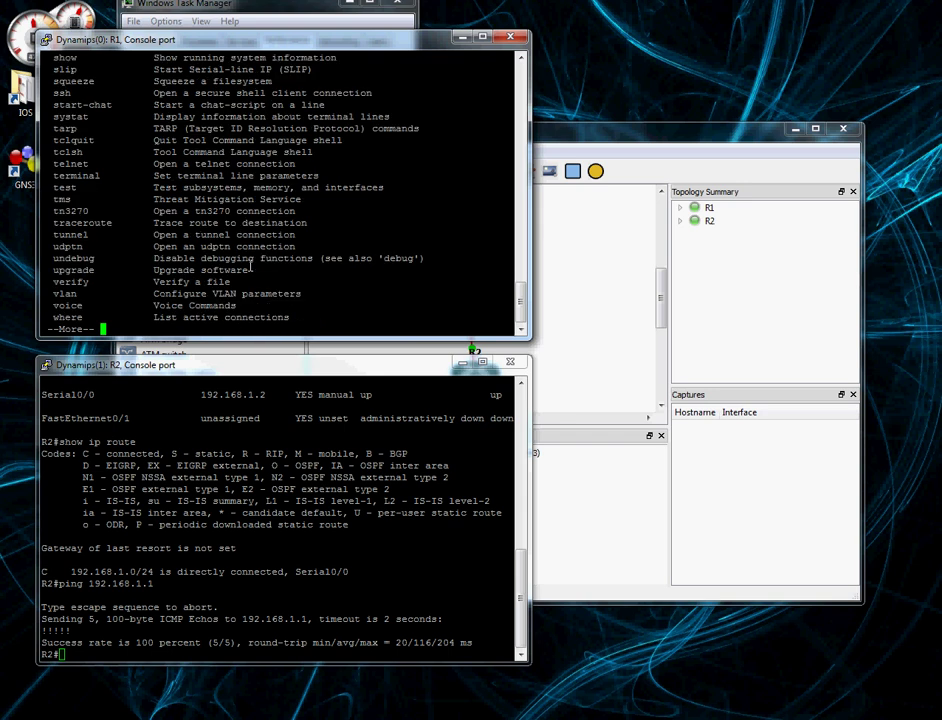
key("space")
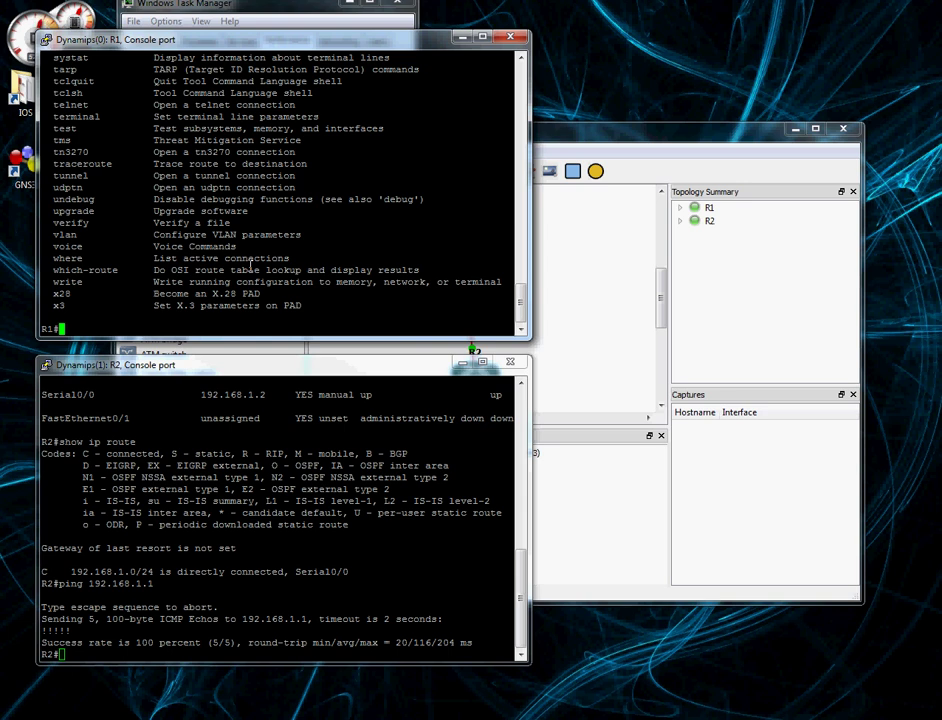
Close the R1 and R2 PuTTY sessions, confirming each, and return to GNS3's workspace
left_click(402, 5)
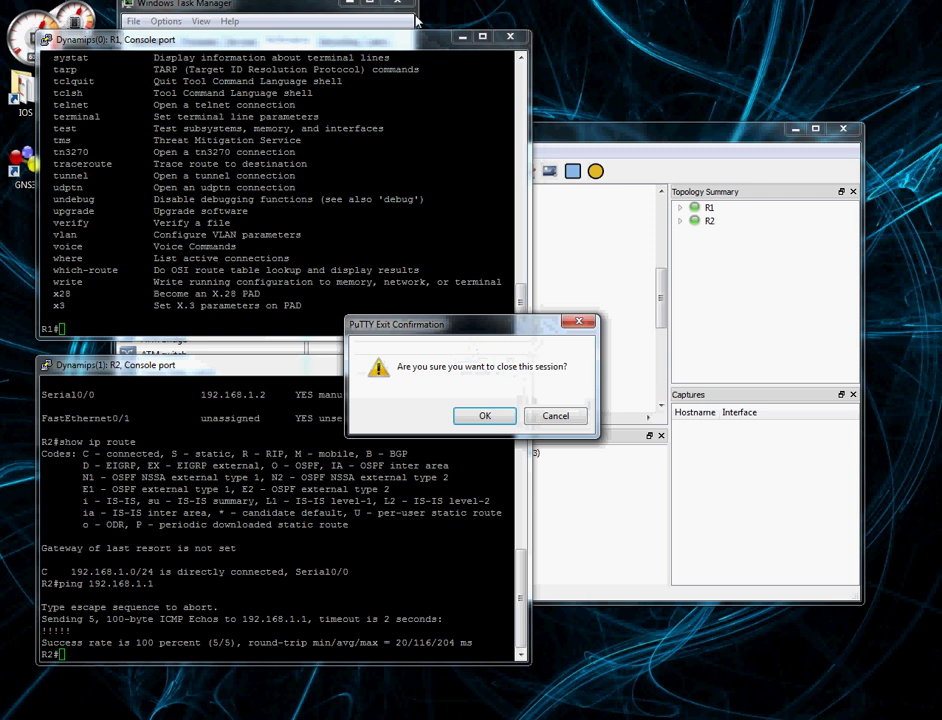
left_click(484, 415)
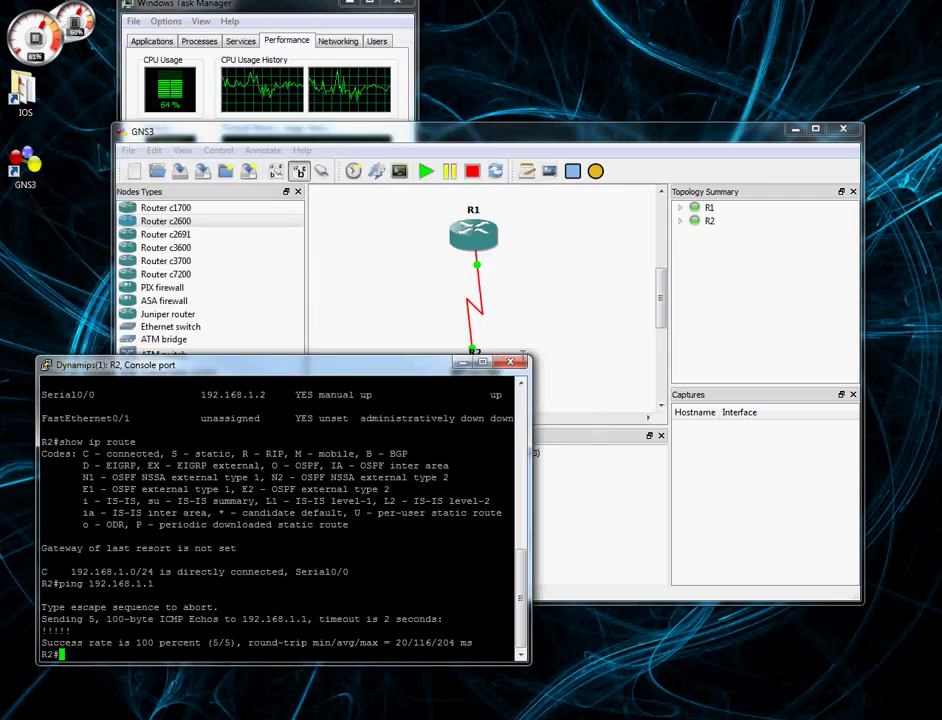
left_click(510, 361)
left_click(482, 414)
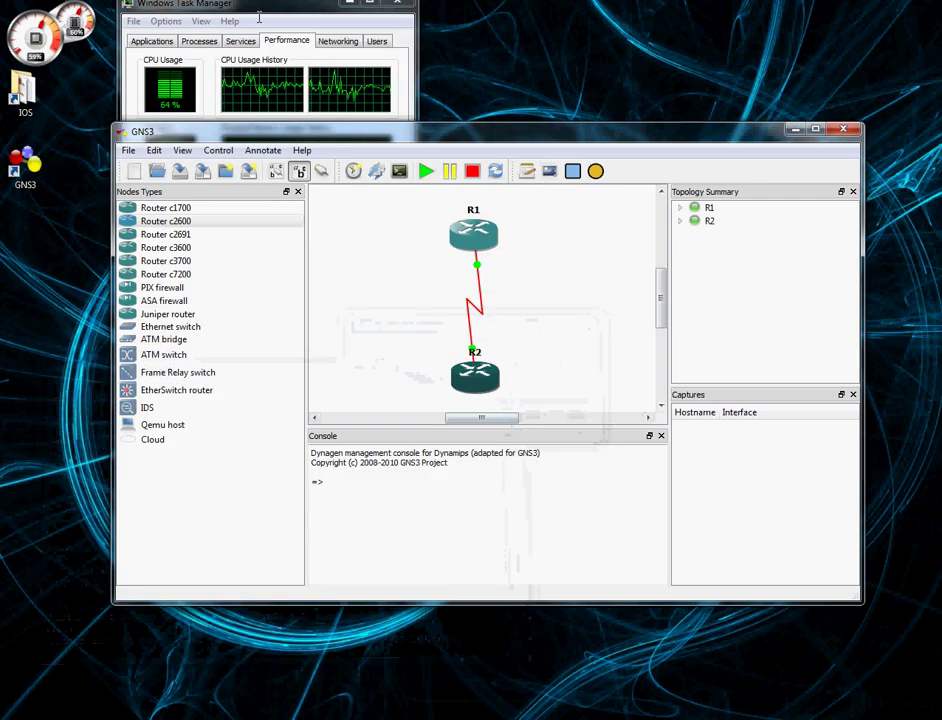
left_click(258, 17)
left_click(540, 261)
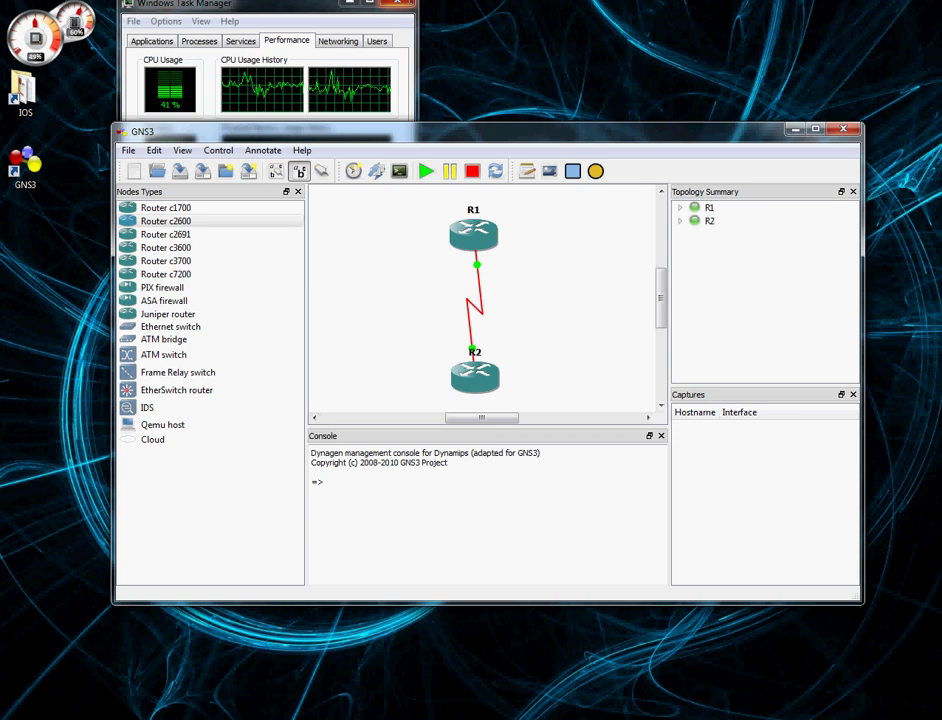